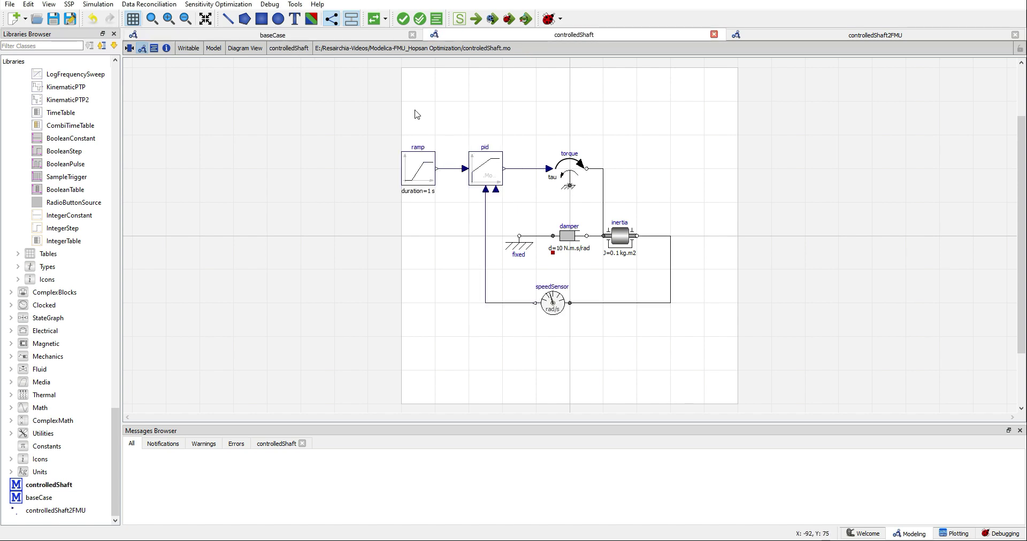
View the pid block in the controlledShaft diagram and the controlledShaft2FMU diagram.
click(483, 155)
click(540, 138)
click(773, 38)
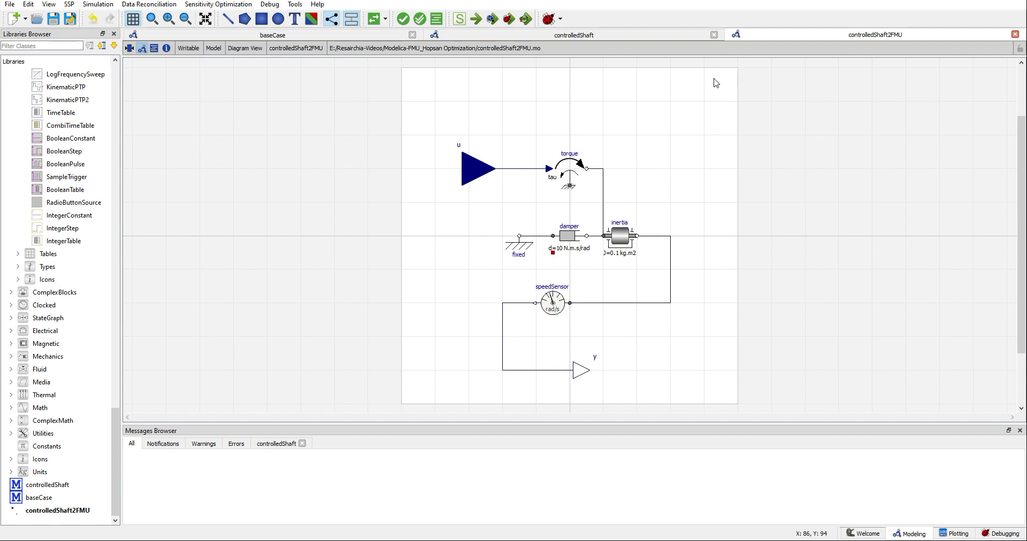
Show the baseCase model and inspect the inertia's moment of inertia and the damper's damping constant without changing them.
click(331, 35)
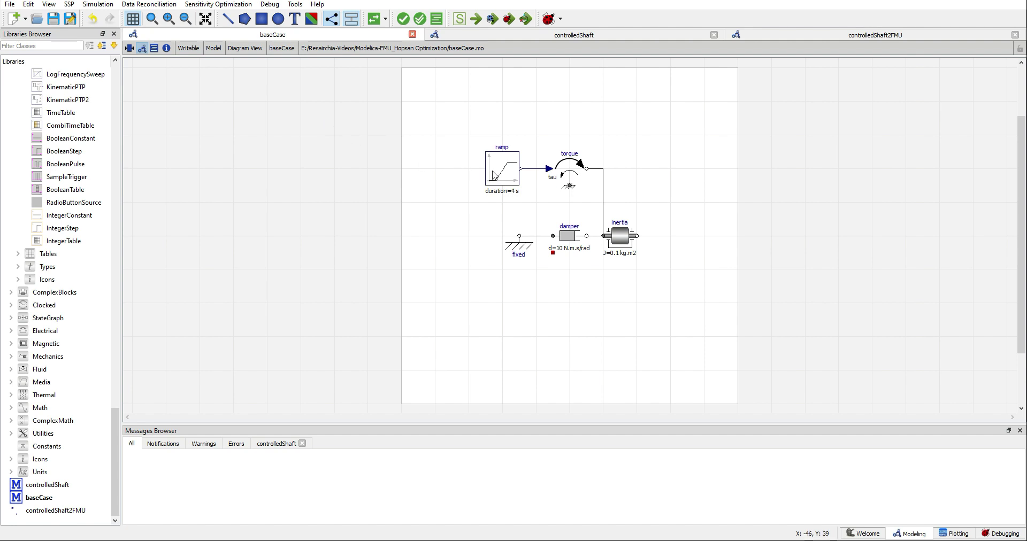
double_click(619, 237)
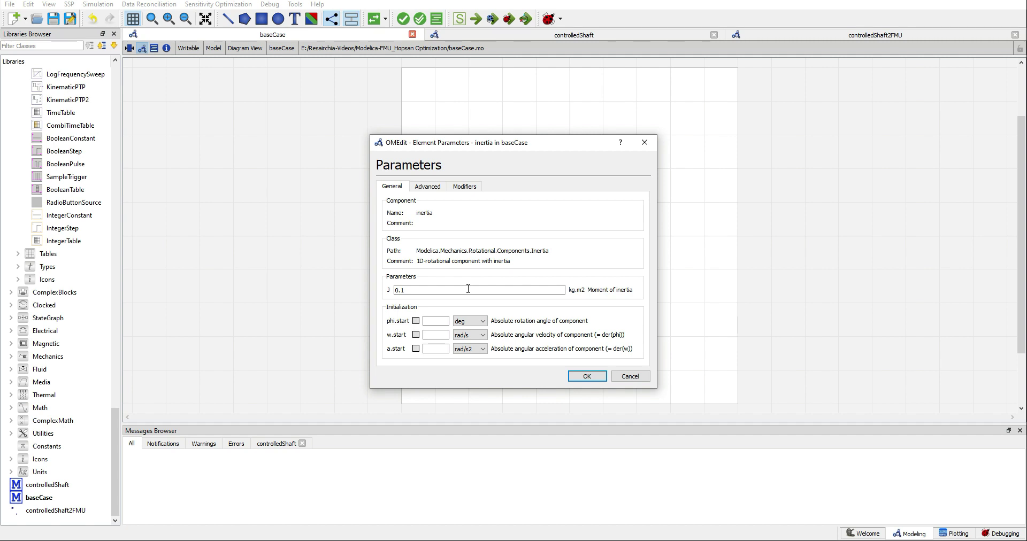
click(648, 149)
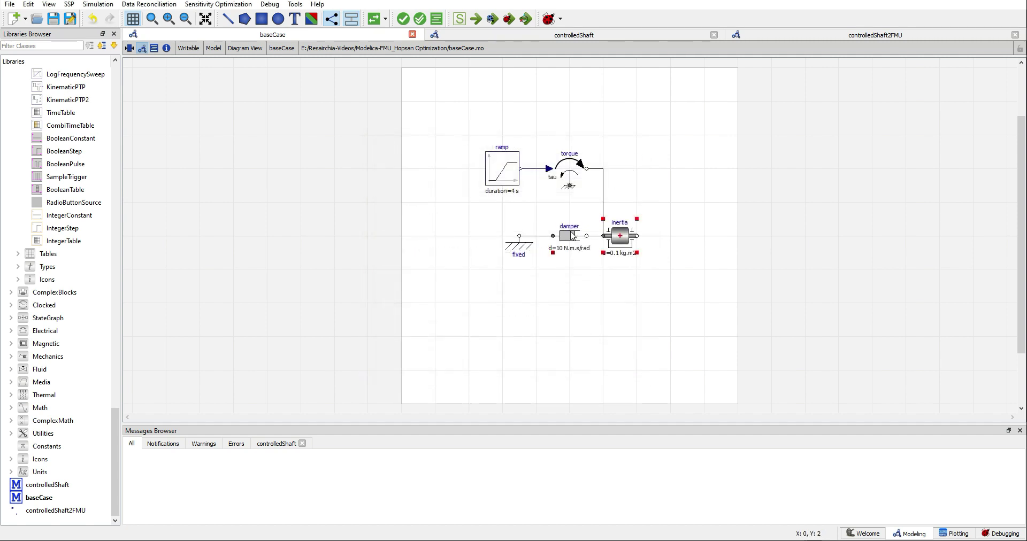
double_click(569, 236)
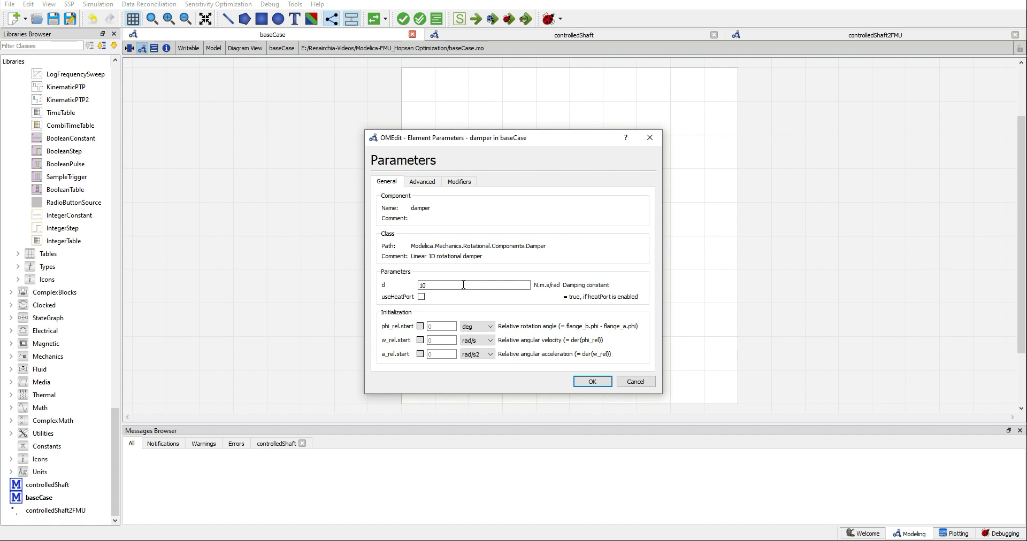
click(650, 139)
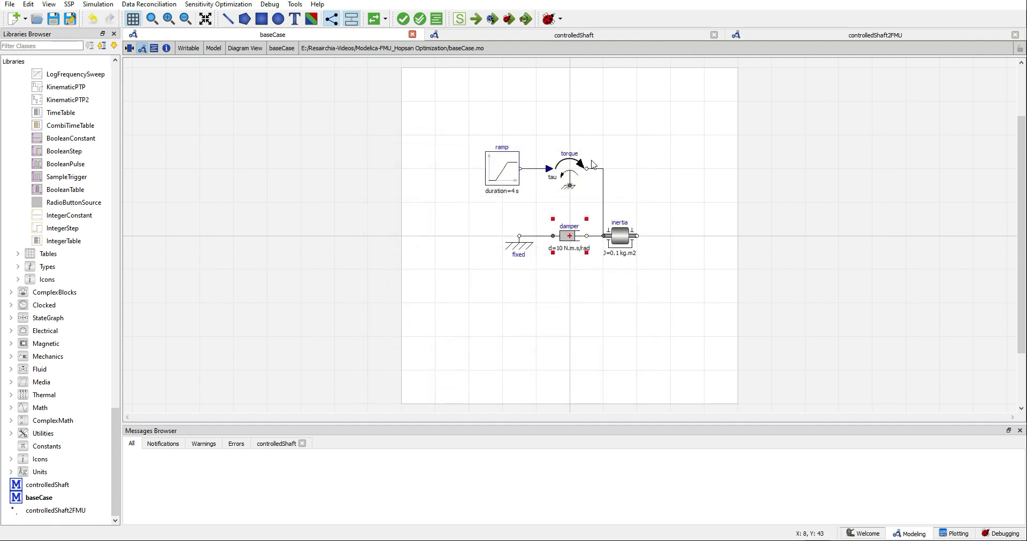
Look over the fixed and torque components in baseCase and inspect the ramp's height, duration and start time.
click(518, 250)
click(573, 176)
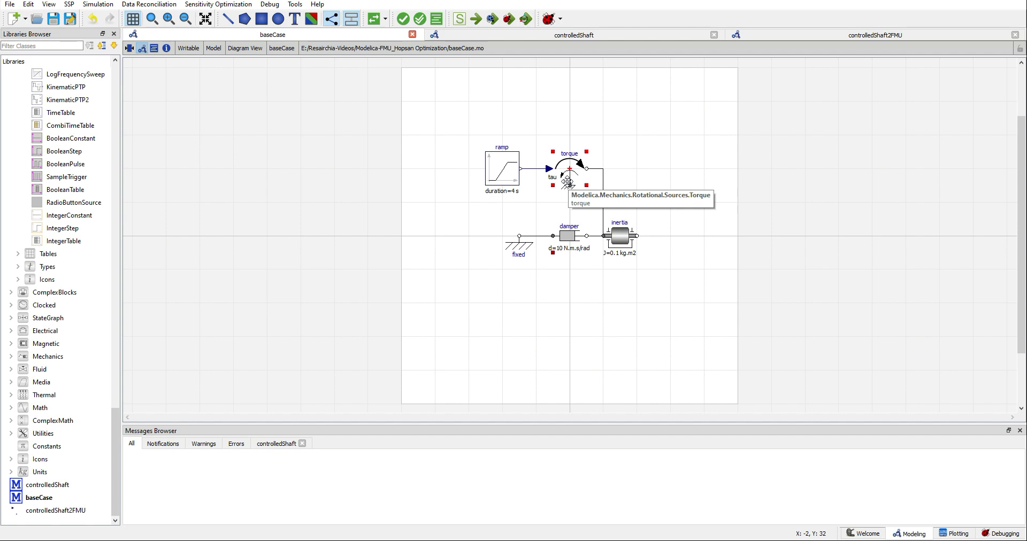
double_click(505, 171)
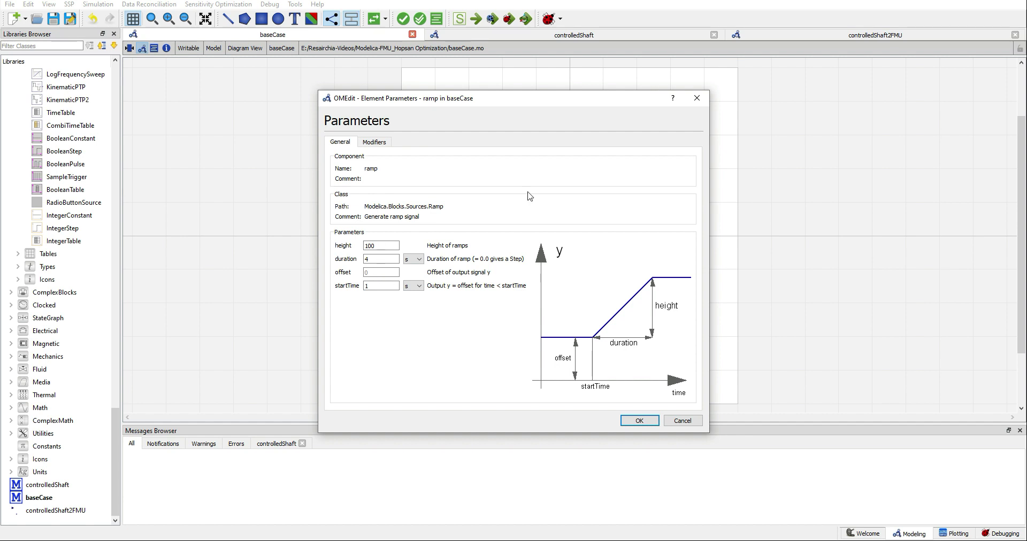
click(697, 98)
Simulate baseCase from 0 to 10 s at a 0.001 s interval and plot one of its result variables.
click(459, 19)
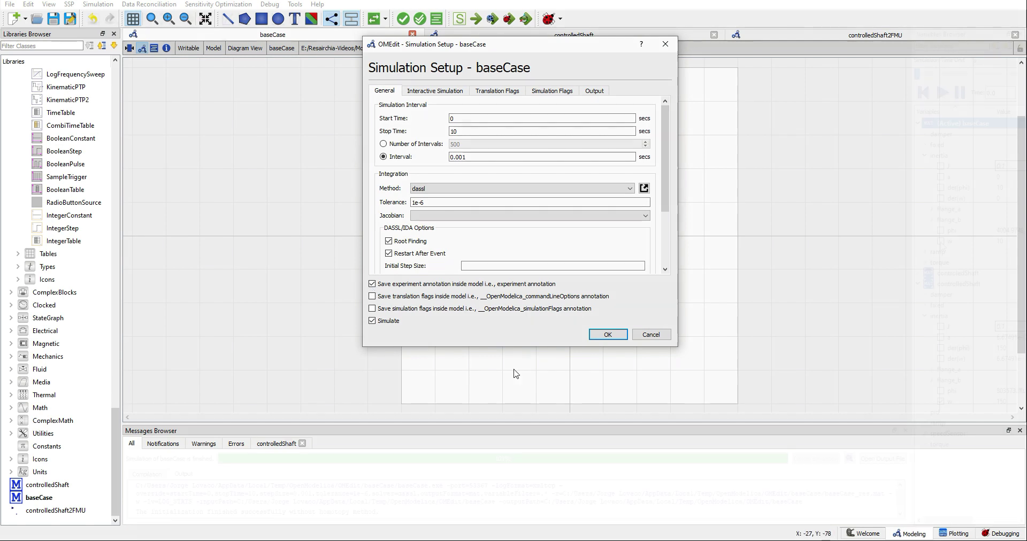
key(Return)
click(940, 242)
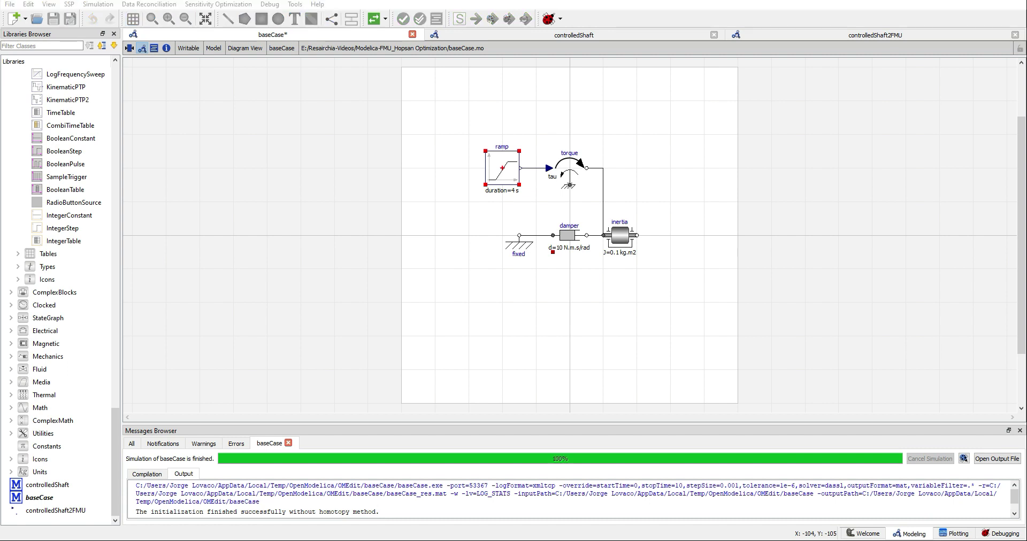
Switch to the browser and review the Hopsan page at liu.se, highlighting "Numerical optimization" and continuing to the downloads section.
click(344, 510)
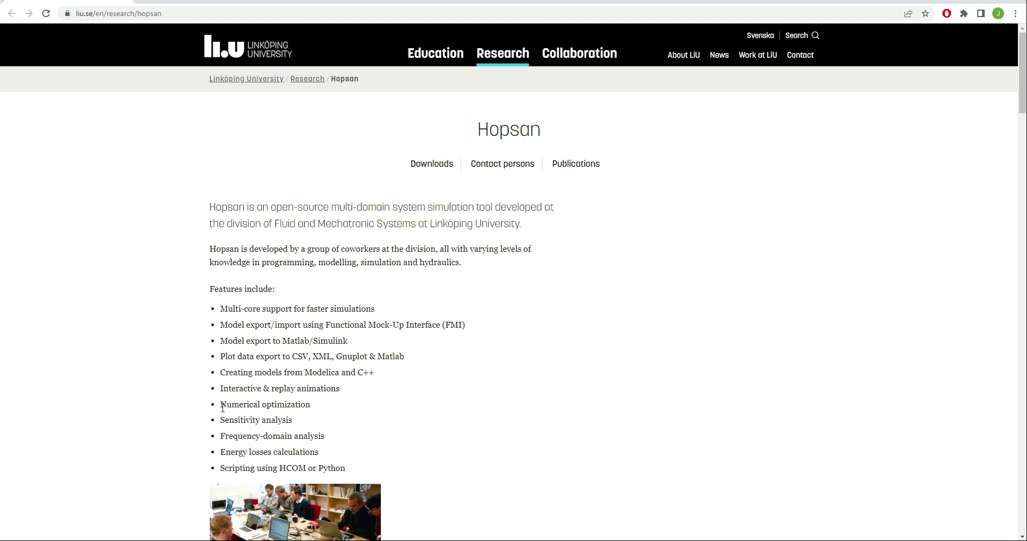
drag(222, 407, 312, 407)
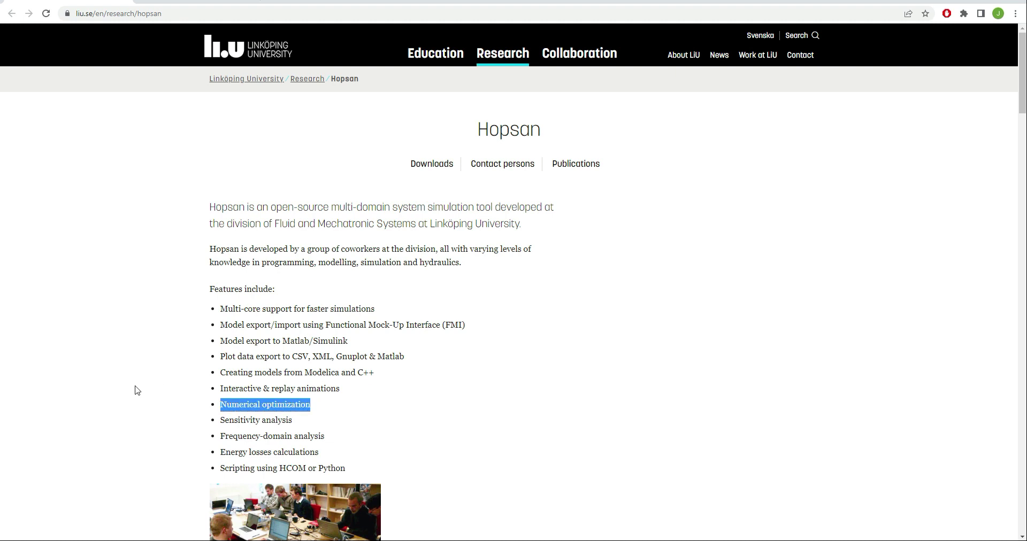
scroll(137, 390, down, 12)
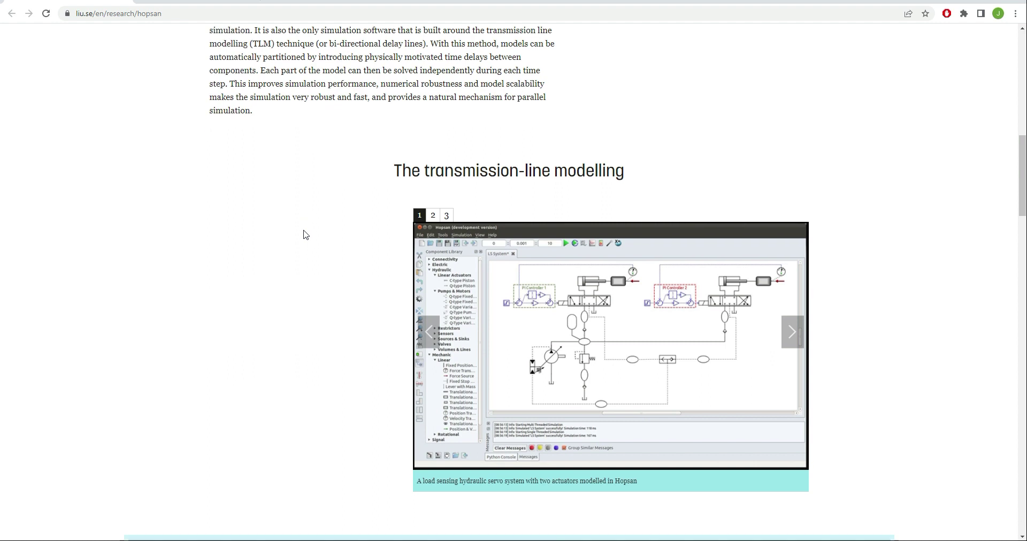
scroll(305, 235, down, 5)
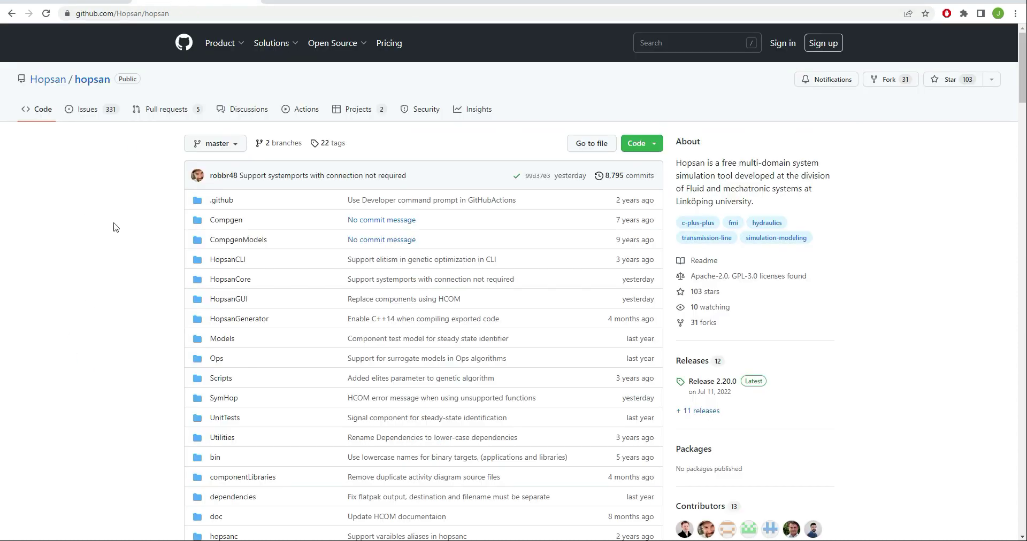
Look through the Hopsan GitHub repository's files, README features, license and installation instructions, and view its issues list.
scroll(114, 228, down, 20)
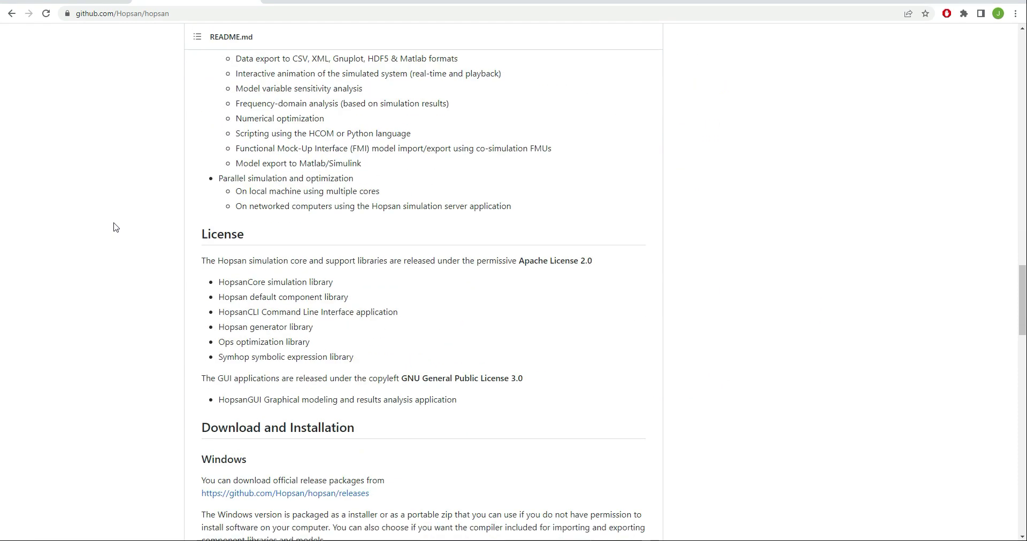
scroll(114, 228, down, 9)
scroll(423, 294, down, 8)
scroll(422, 294, down, 5)
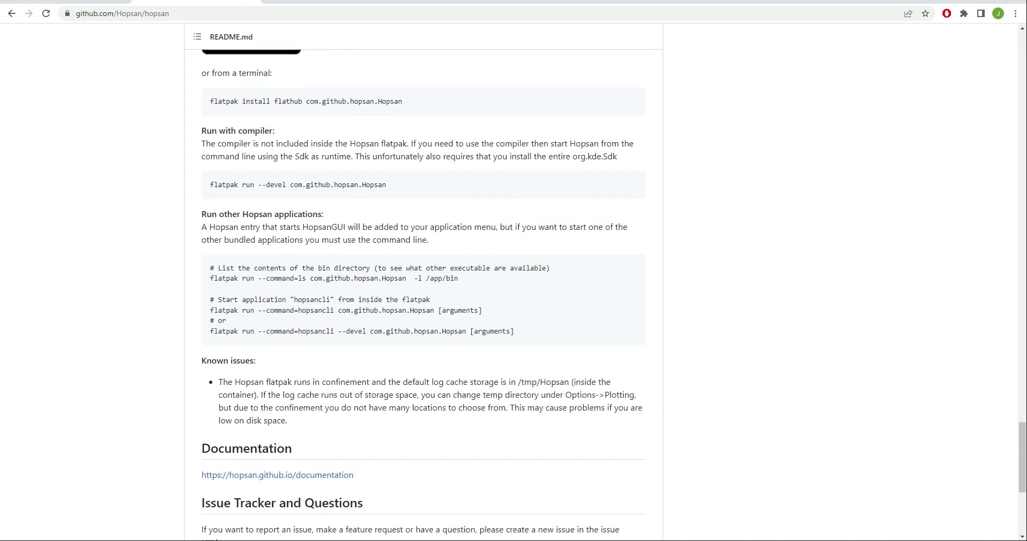
scroll(422, 295, up, 18)
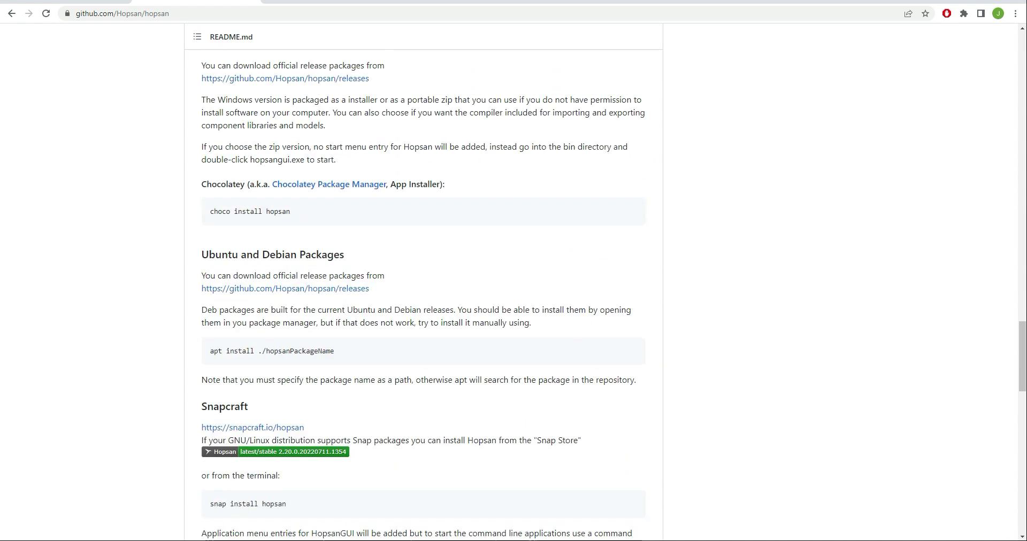
scroll(423, 294, up, 20)
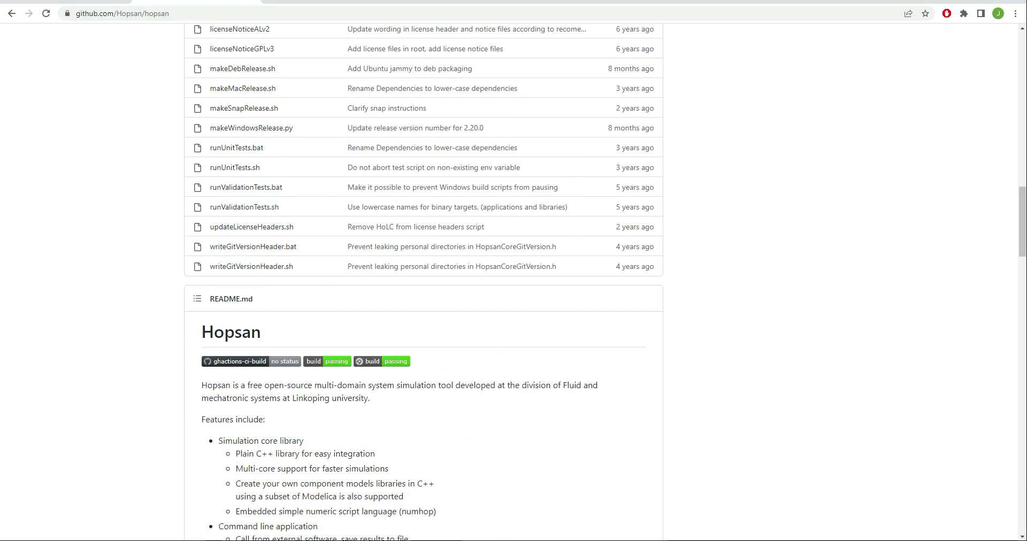
scroll(423, 295, up, 15)
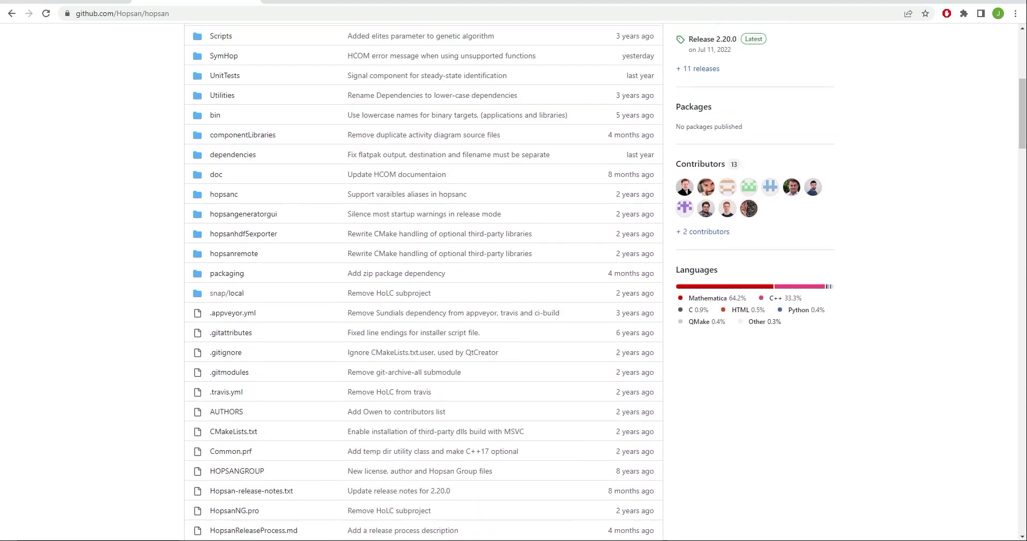
scroll(114, 218, up, 3)
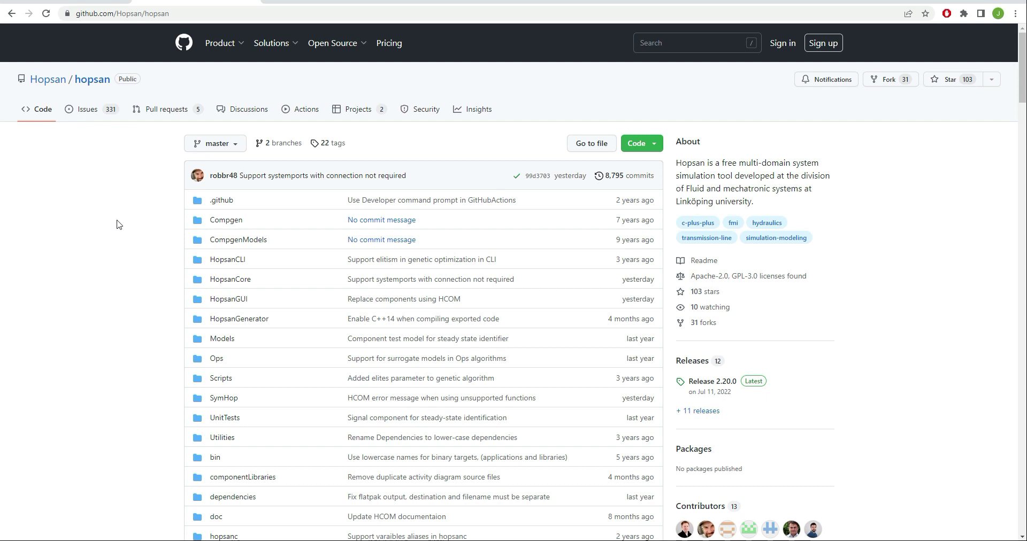
click(82, 111)
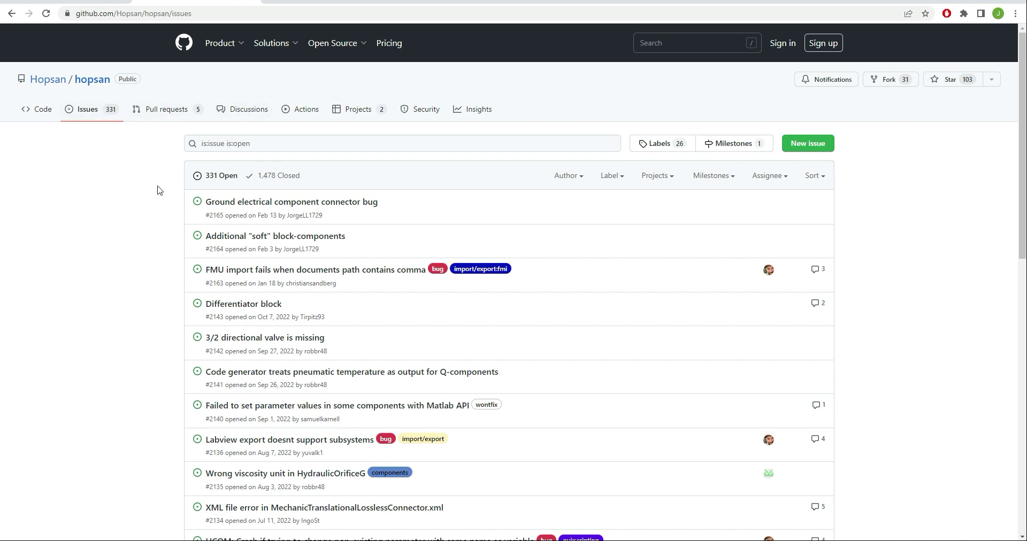
Open Hopsan's Stable Releases from the liu.se page and highlight Hopsan-2.20.0-win32-with_compiler-installer.exe among the Release 2.20.0 assets.
click(75, 1)
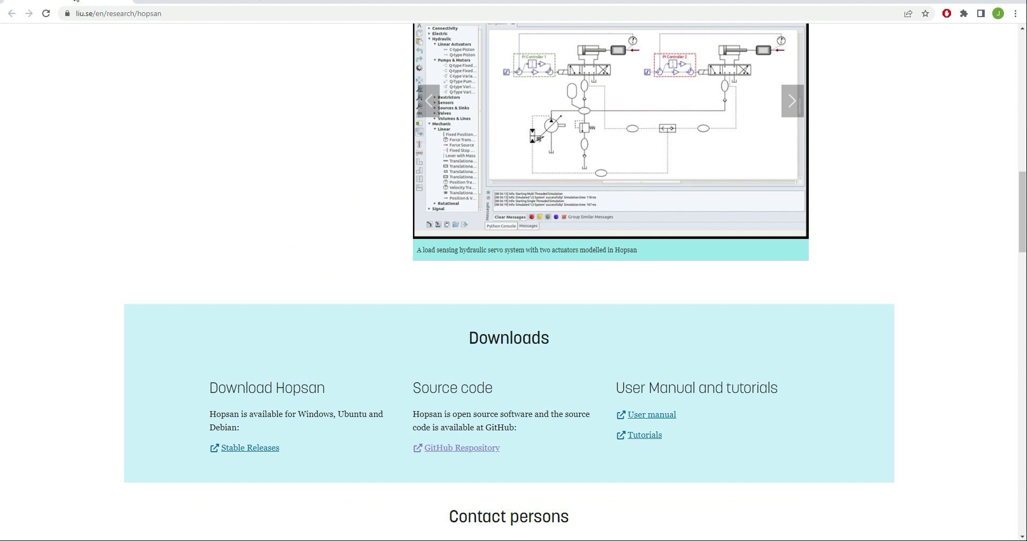
click(246, 448)
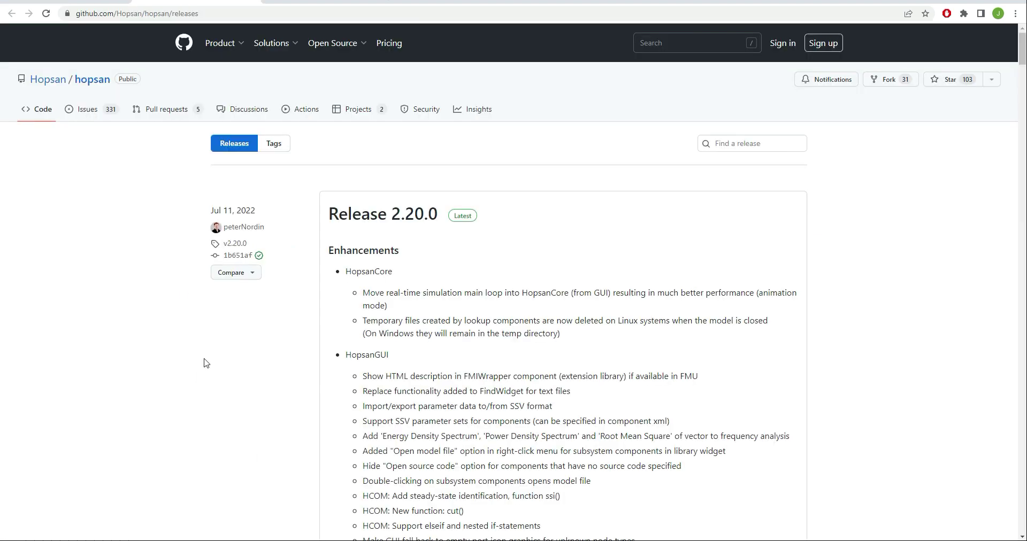
scroll(206, 363, down, 15)
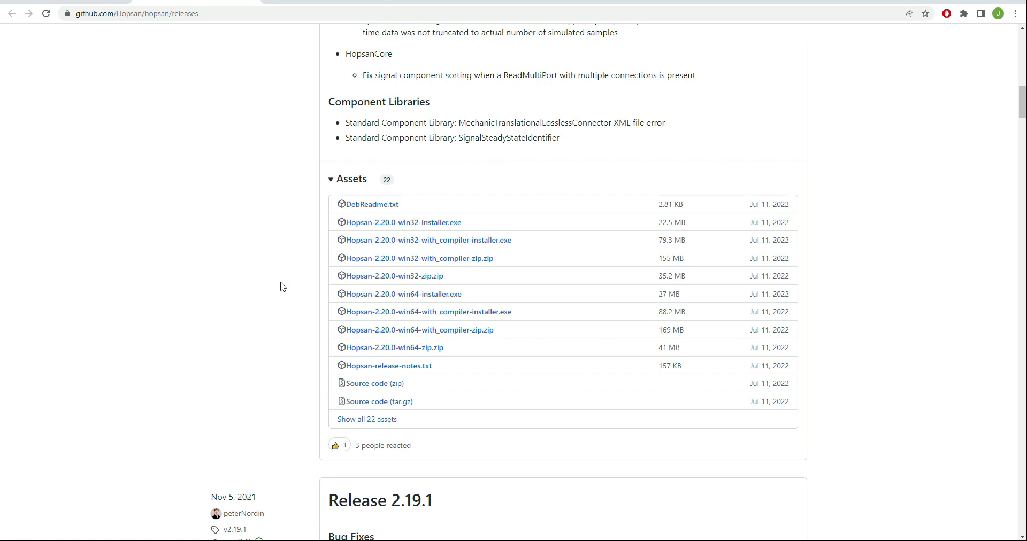
drag(517, 246, 342, 247)
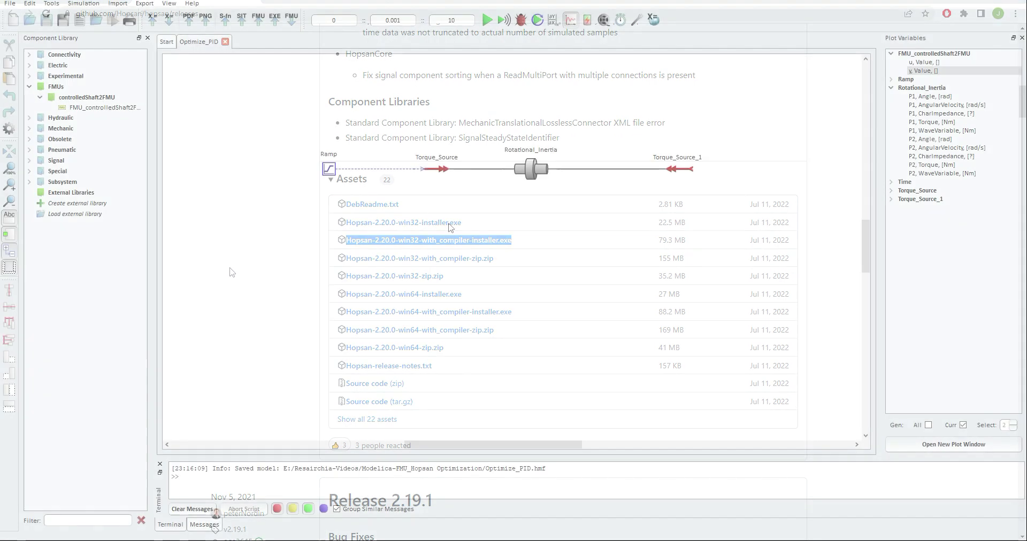
Switch to Hopsan and inspect the Rotational_Inertia component's moment of inertia and viscous friction in the Optimize_PID model.
click(531, 174)
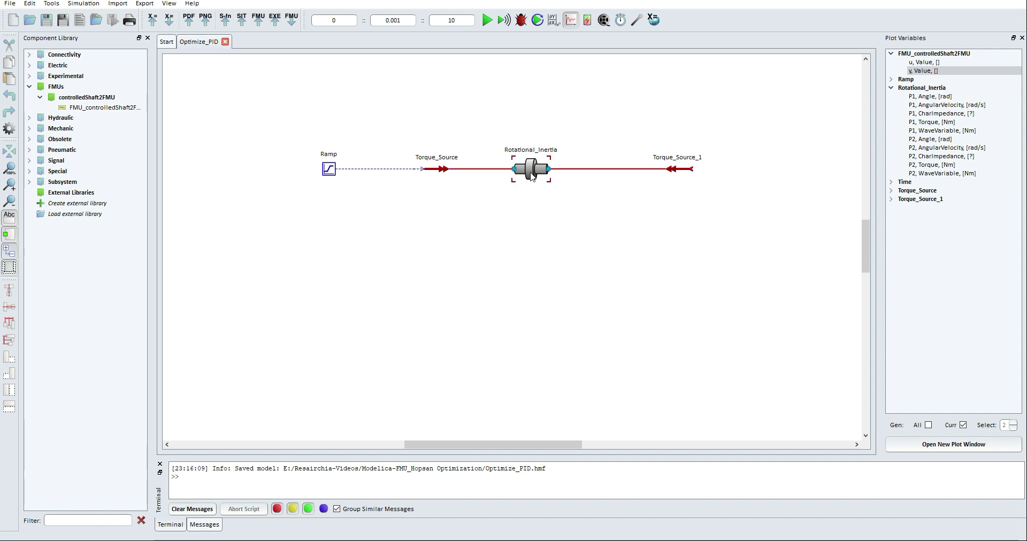
double_click(531, 174)
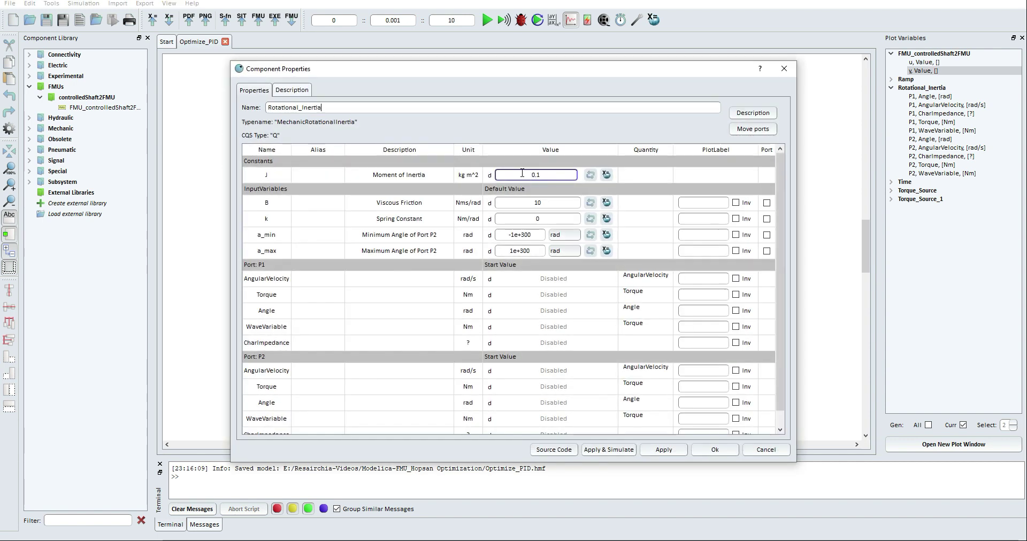
double_click(543, 174)
click(531, 202)
double_click(531, 202)
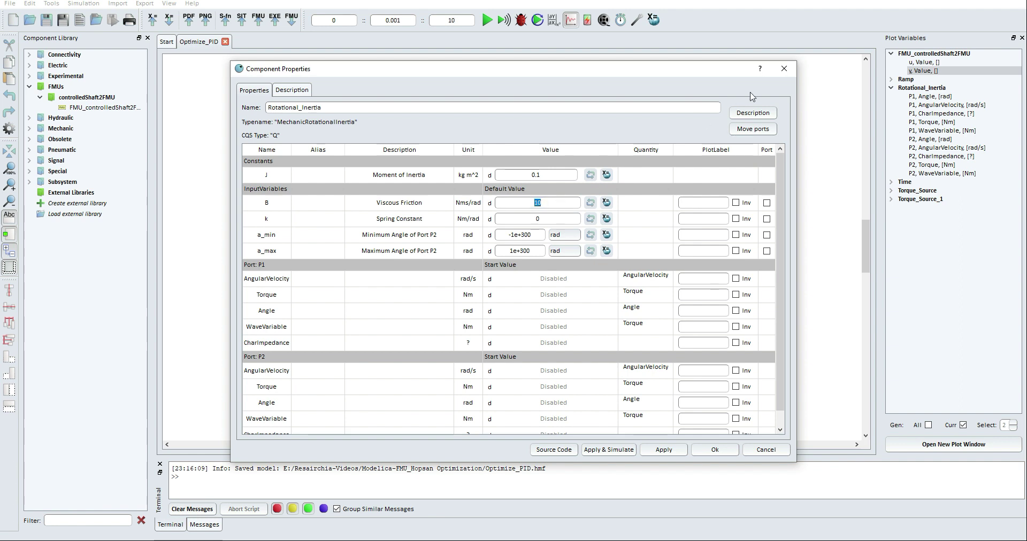
click(784, 68)
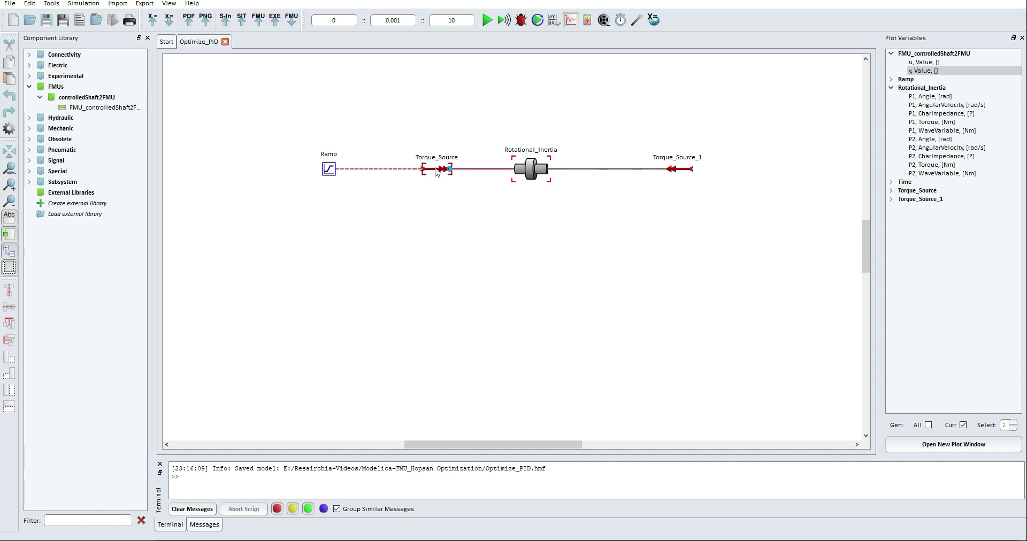
Inspect the properties of Torque_Source_1 and the Ramp component's amplitude, start time and stop time without changing them.
double_click(680, 172)
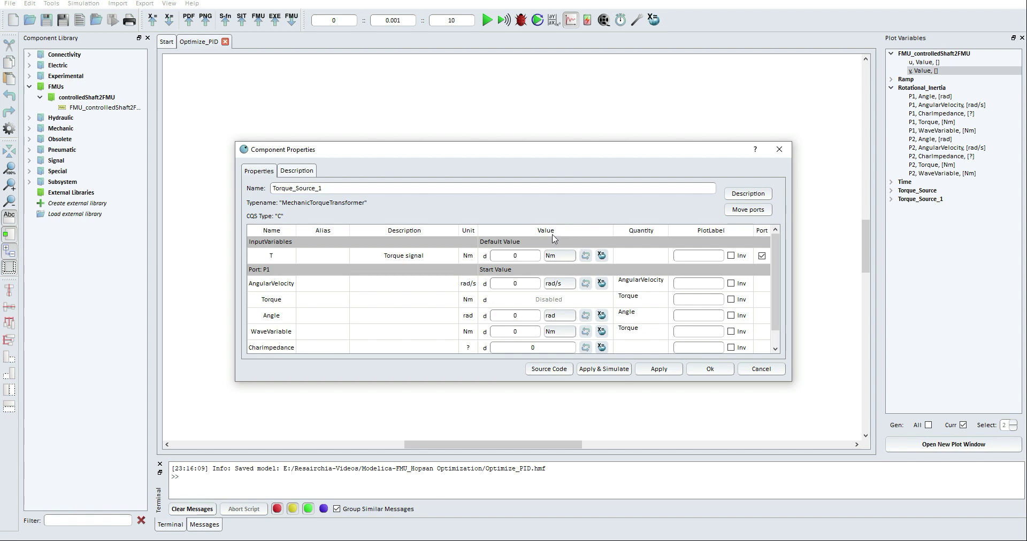
click(773, 152)
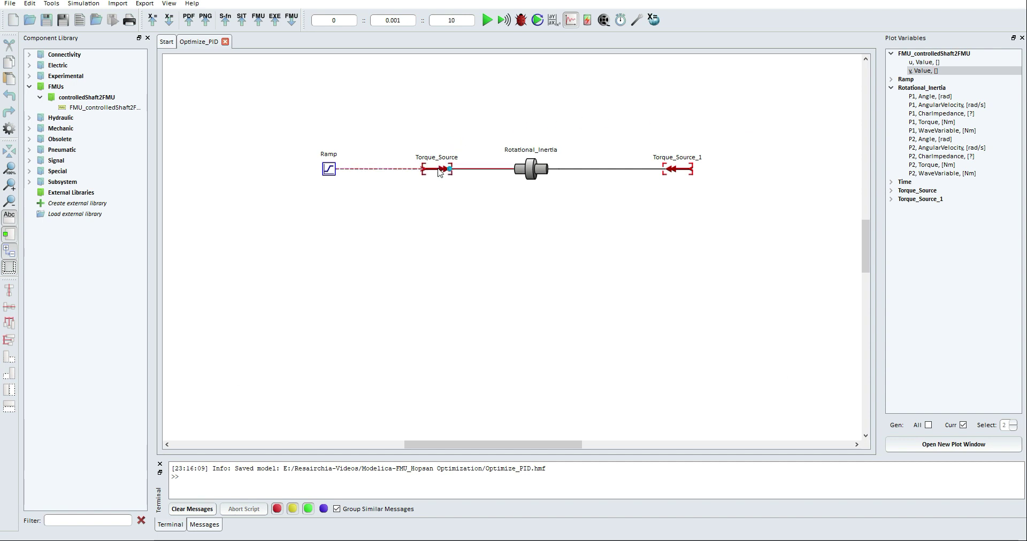
double_click(329, 170)
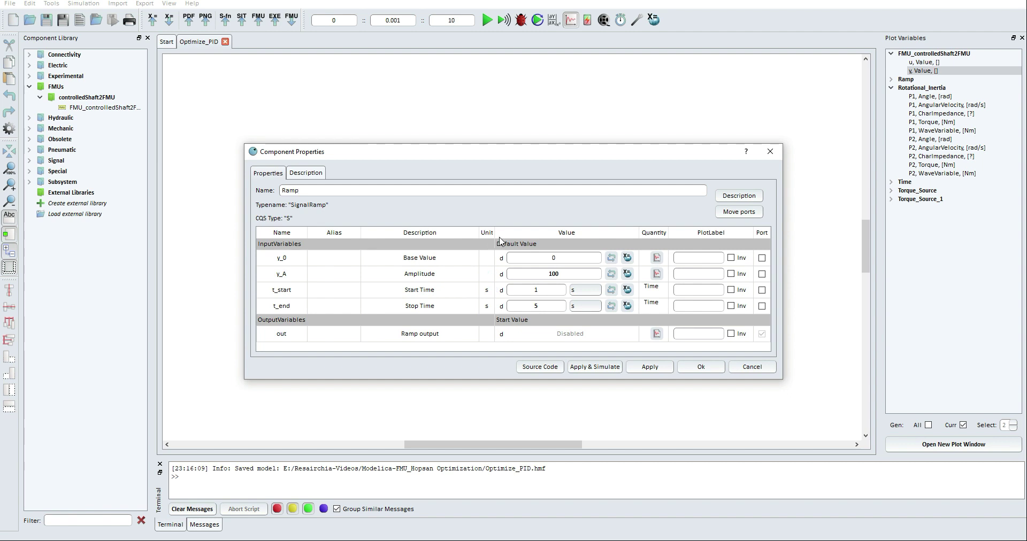
click(768, 153)
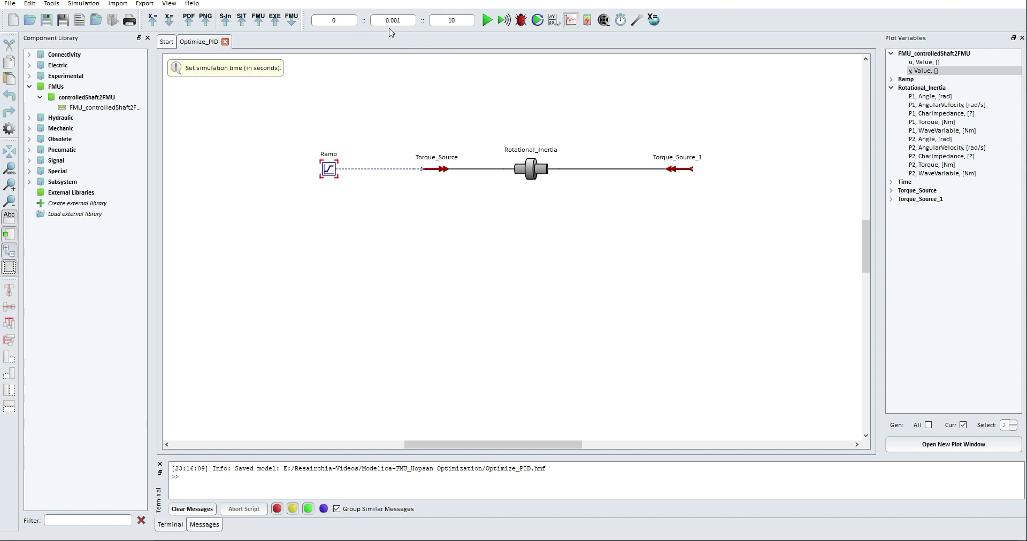
Simulate the Optimize_PID model from 0 to 10 s with a 0.001 s step and plot Rotational_Inertia's P2 AngularVelocity.
click(487, 20)
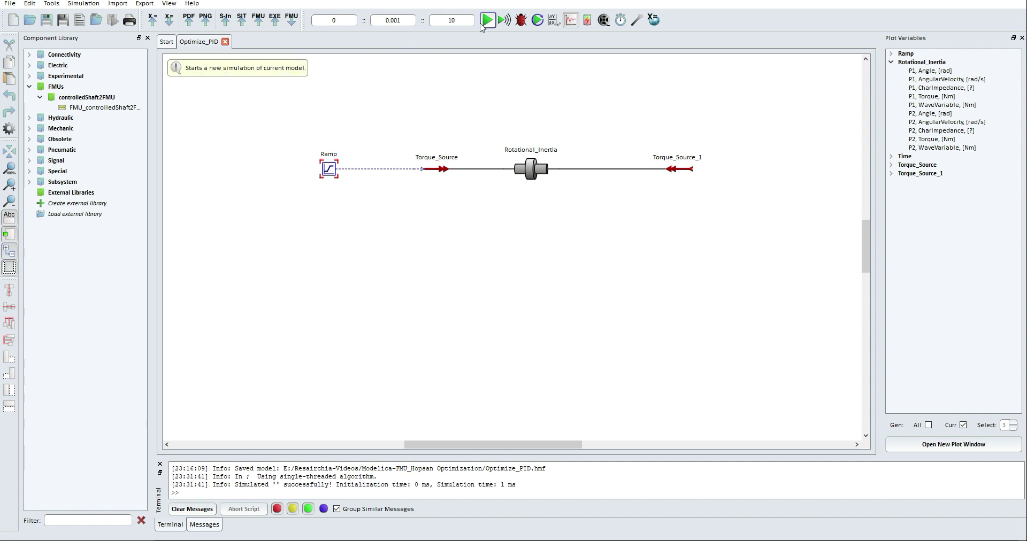
double_click(928, 123)
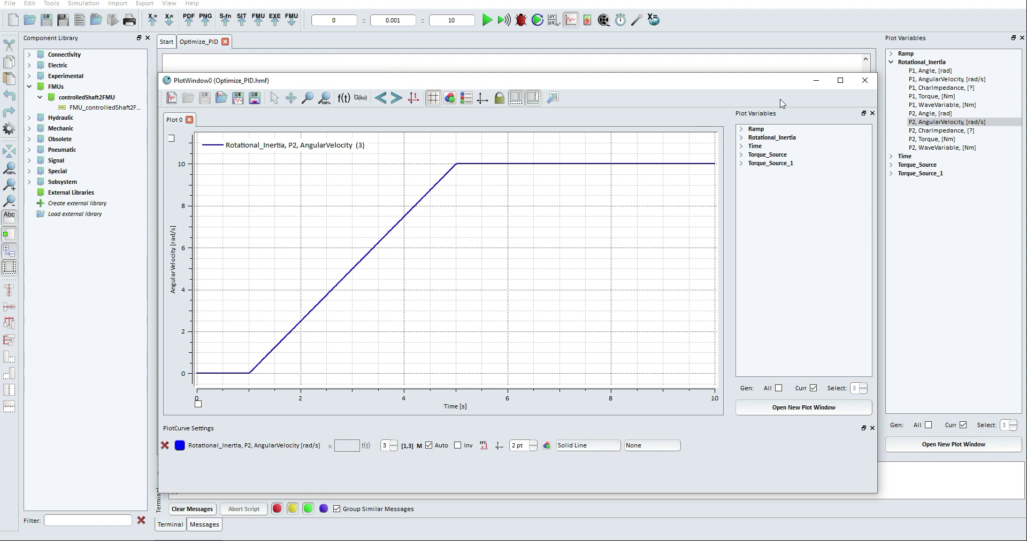
Close the plot window, switch to OpenModelica's controlledShaft model and inspect the speedSensor and the pid block's parameters without changing them.
click(865, 80)
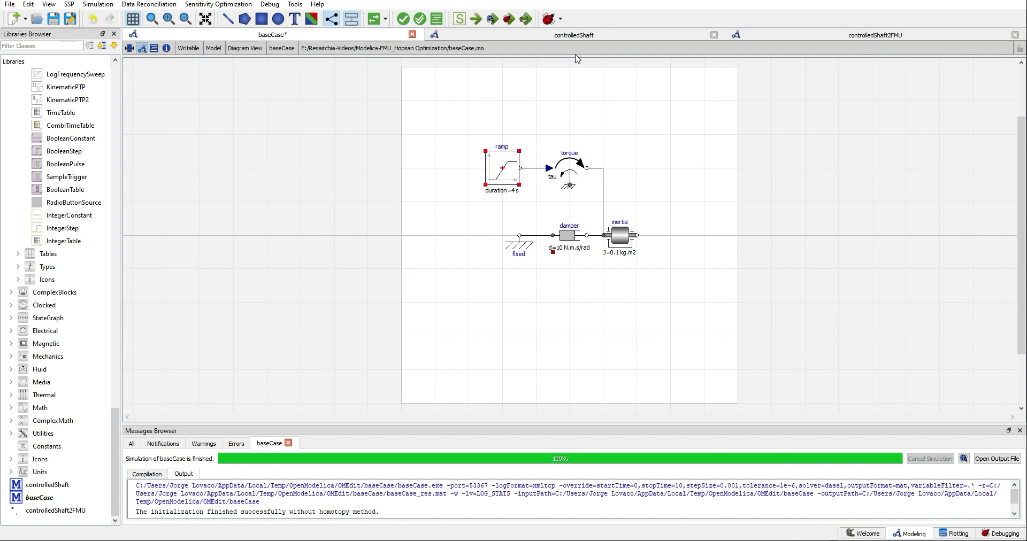
click(583, 35)
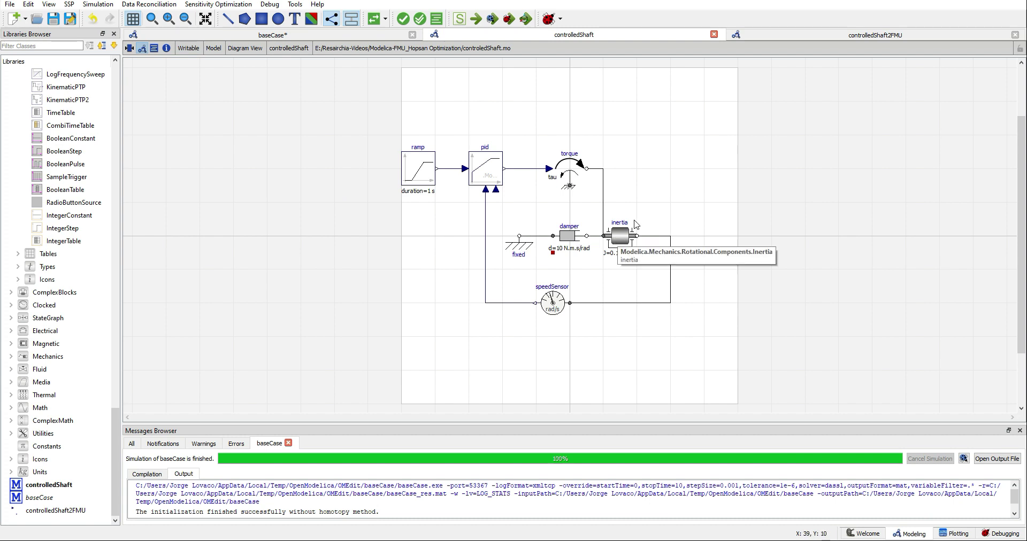
click(553, 305)
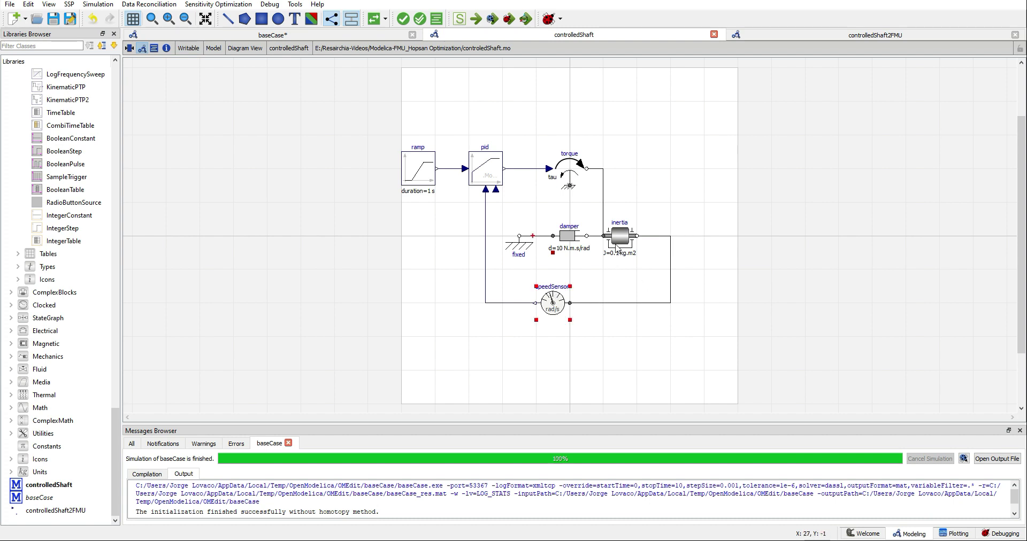
click(497, 110)
double_click(486, 171)
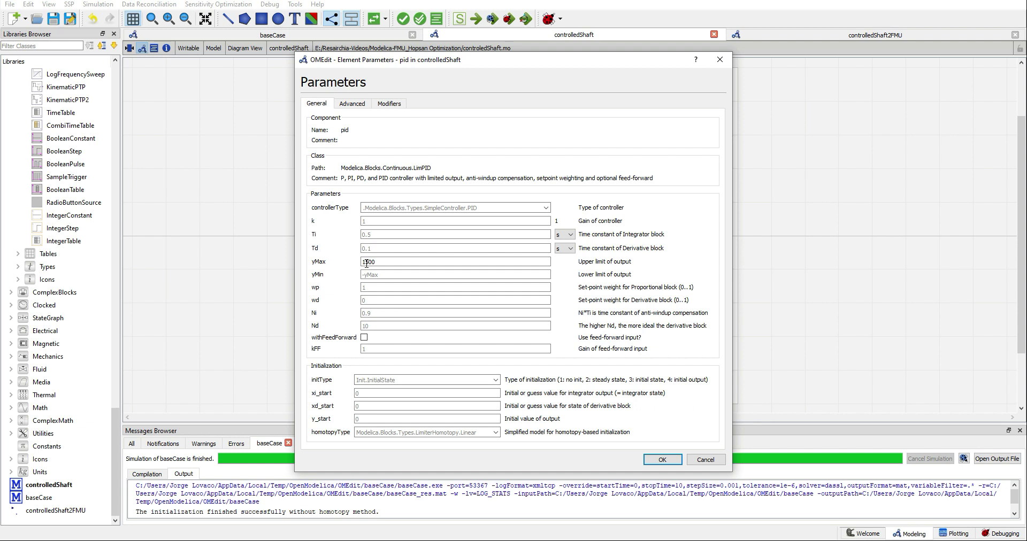
click(720, 59)
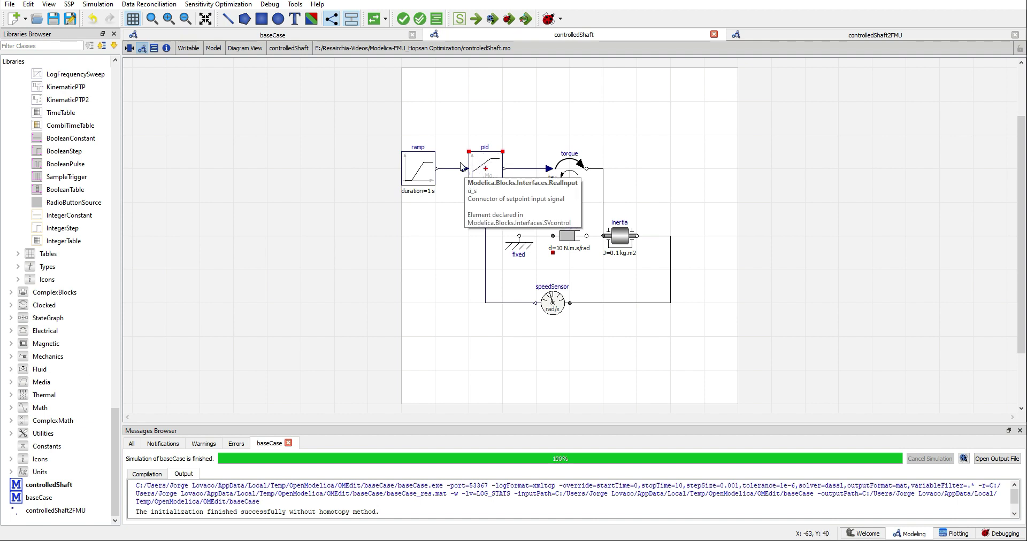
Inspect the ramp block's height, duration and start time in controlledShaft without changing them.
double_click(418, 171)
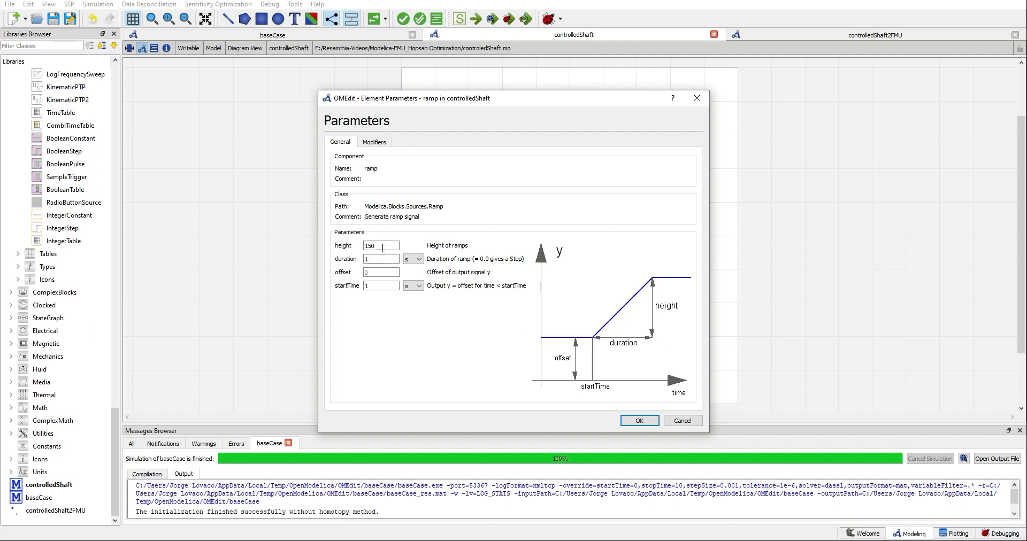
drag(382, 248, 363, 246)
click(697, 98)
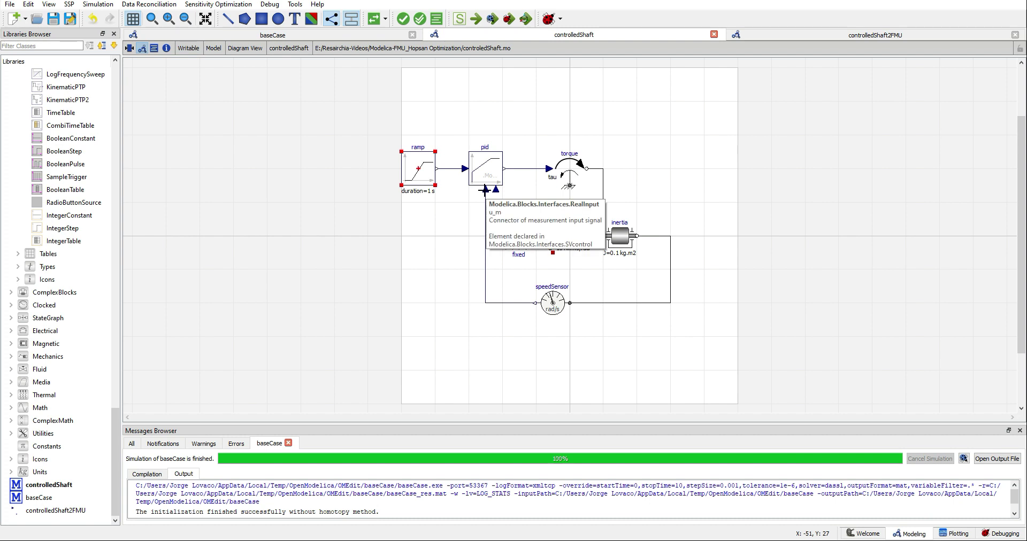
Simulate controlledShaft from 0 to 100 s with a 0.001 s interval and dassl, and examine the inertia.w curve.
click(462, 20)
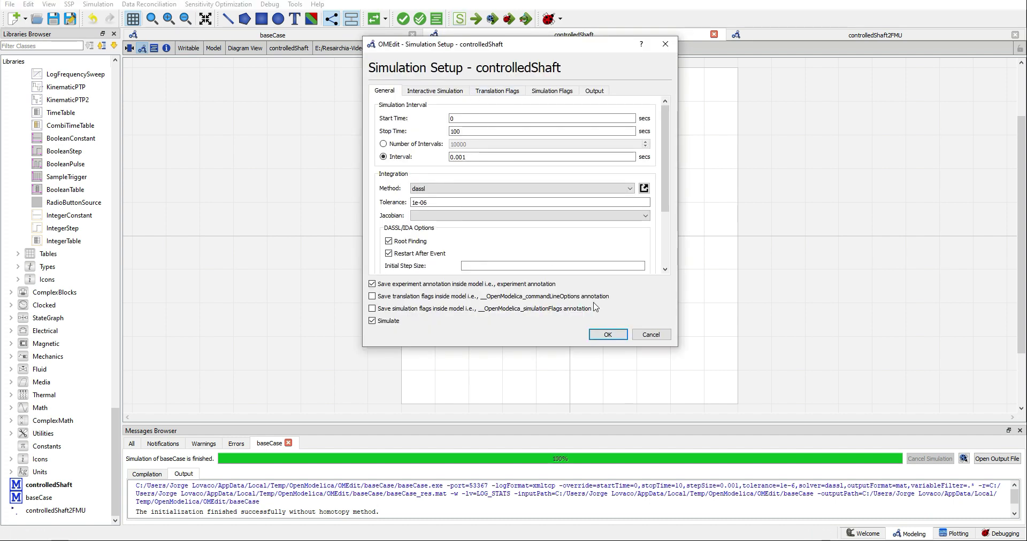
click(605, 335)
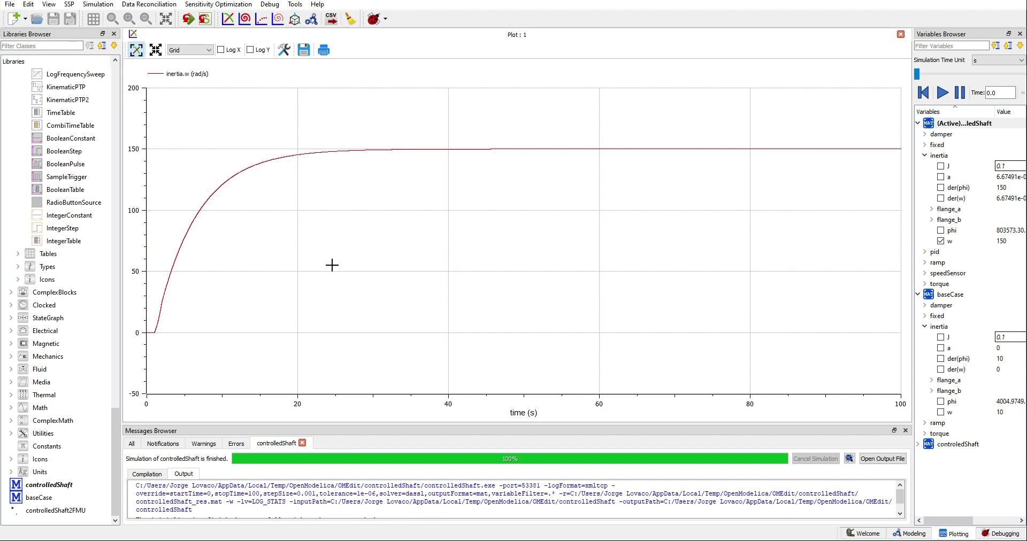
mouse_move(150, 334)
mouse_move(527, 150)
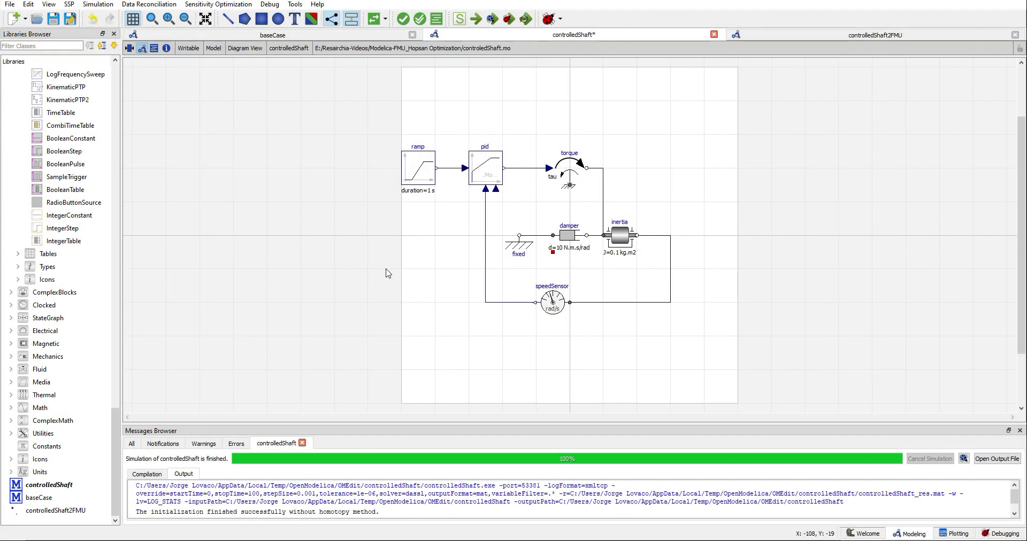
Open the PID_Controller example from Modelica.Blocks.Examples, examine its PI controller and drive train diagram, and close it.
click(485, 174)
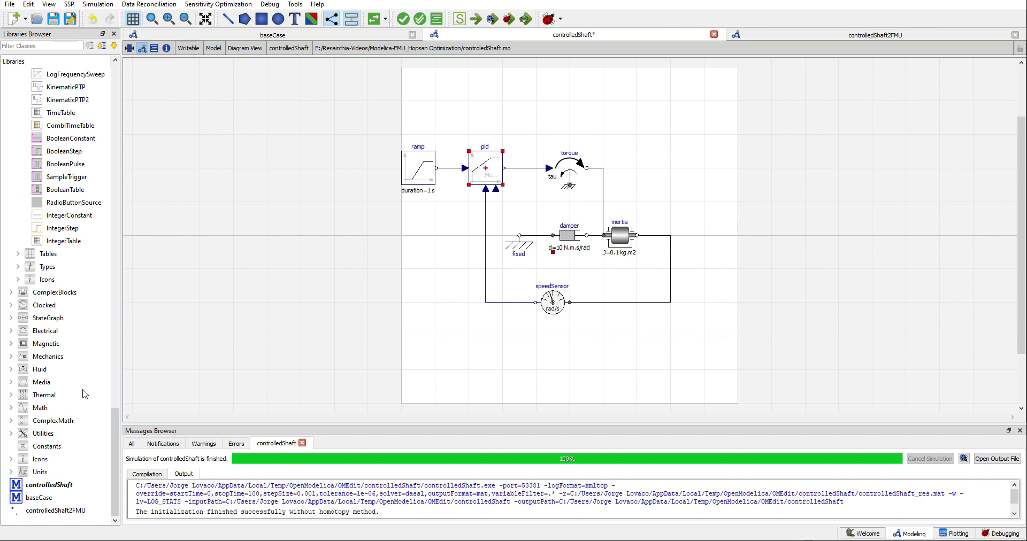
drag(114, 430, 126, 75)
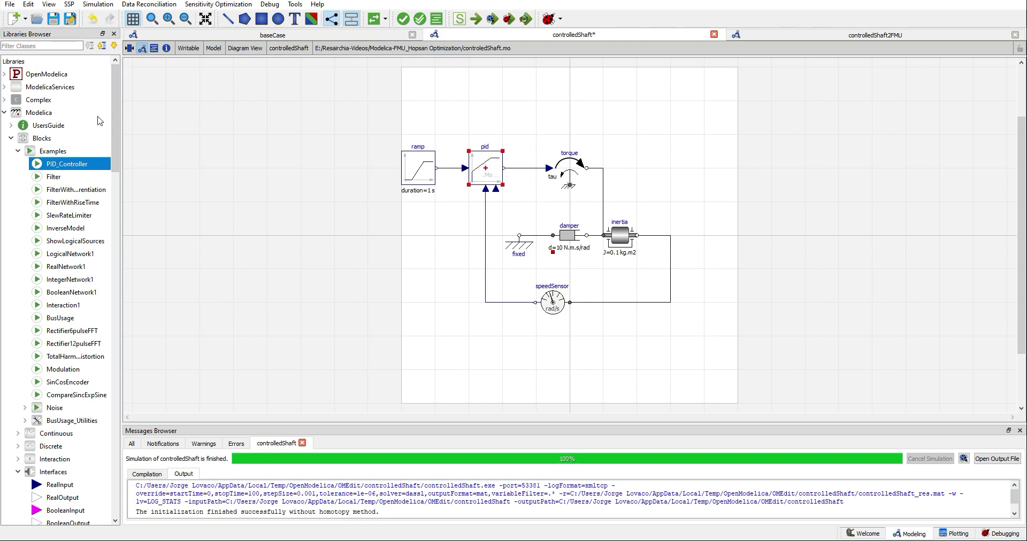
double_click(83, 168)
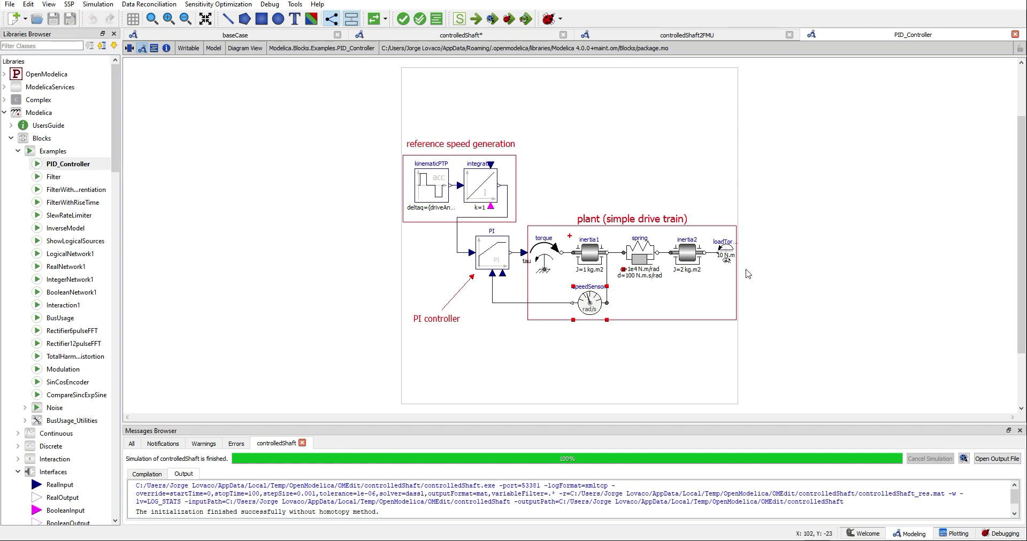
click(1014, 35)
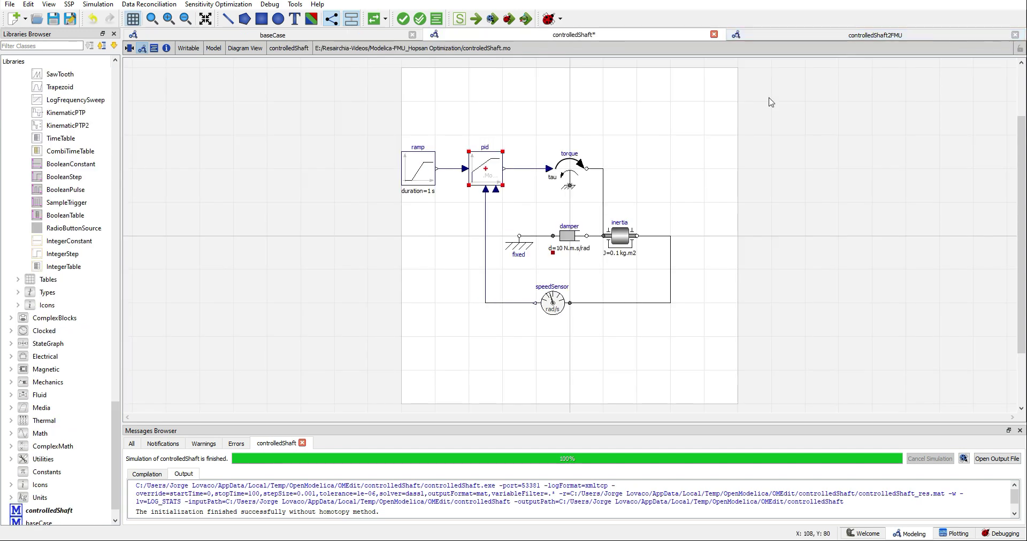
Review the gain k and time constants Ti and Td of controlledShaft's pid block without changing them.
double_click(480, 162)
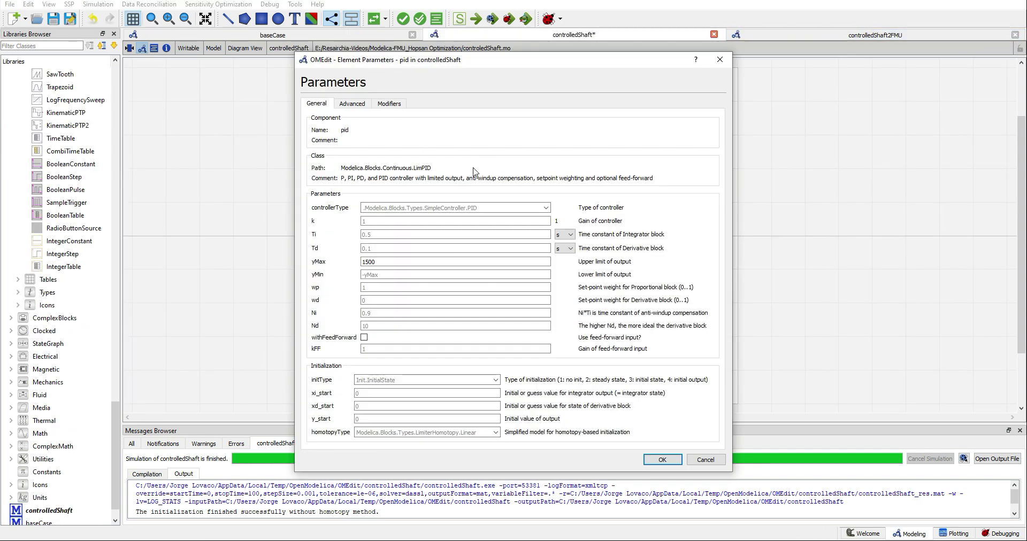
click(425, 221)
click(727, 63)
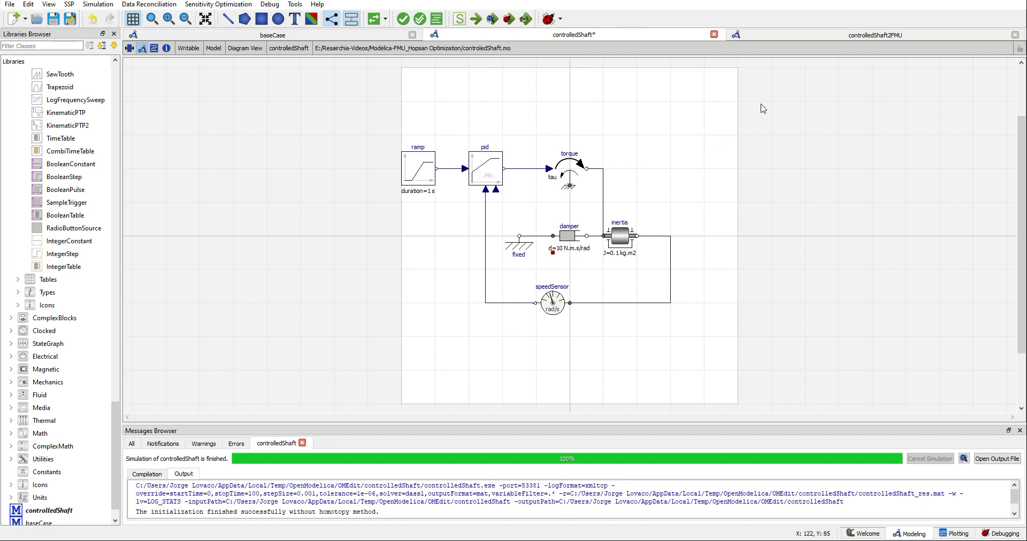
View the controlledShaft2FMU model and locate its RealInput and RealOutput connector types in the Modelica.Blocks.Interfaces library.
click(827, 38)
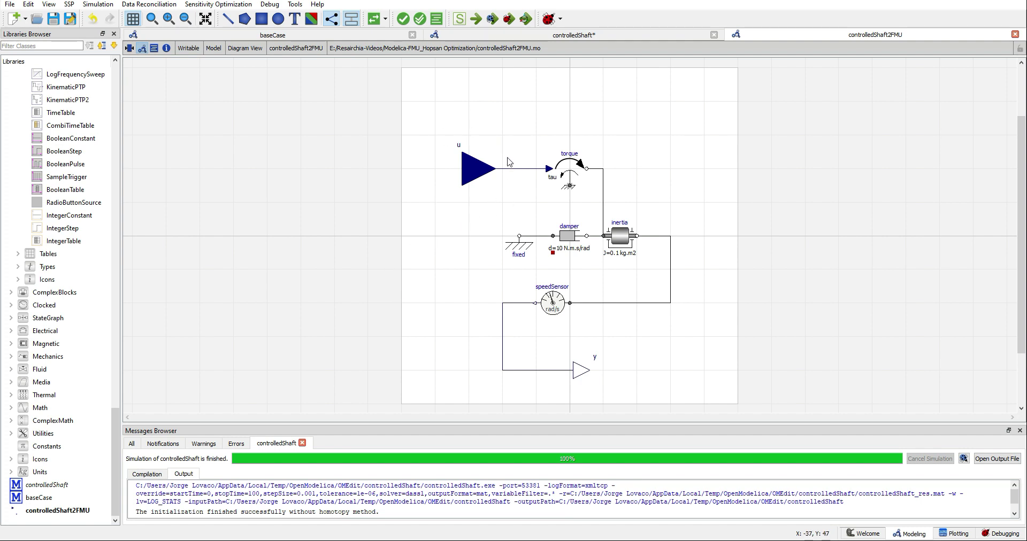
click(481, 170)
scroll(52, 241, up, 8)
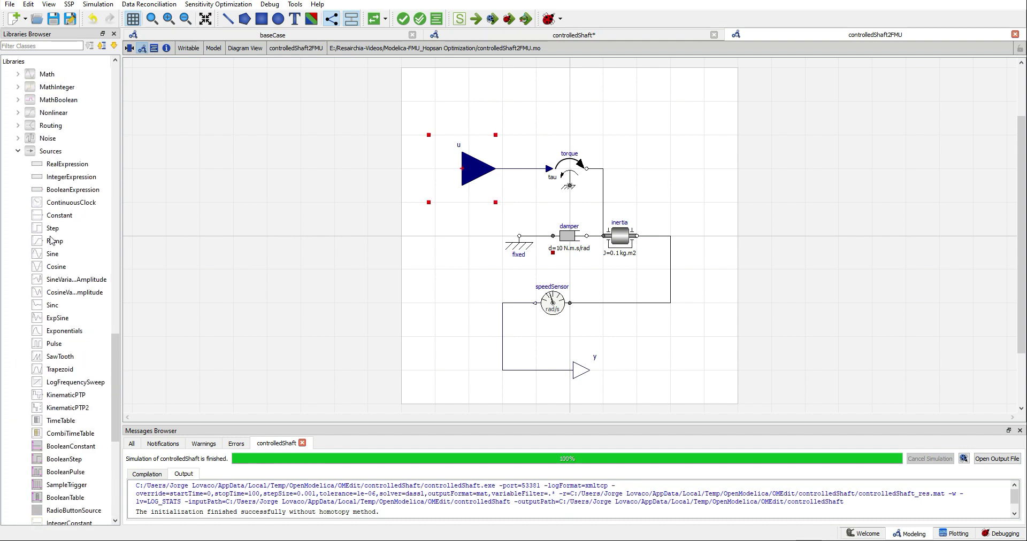
scroll(52, 240, up, 15)
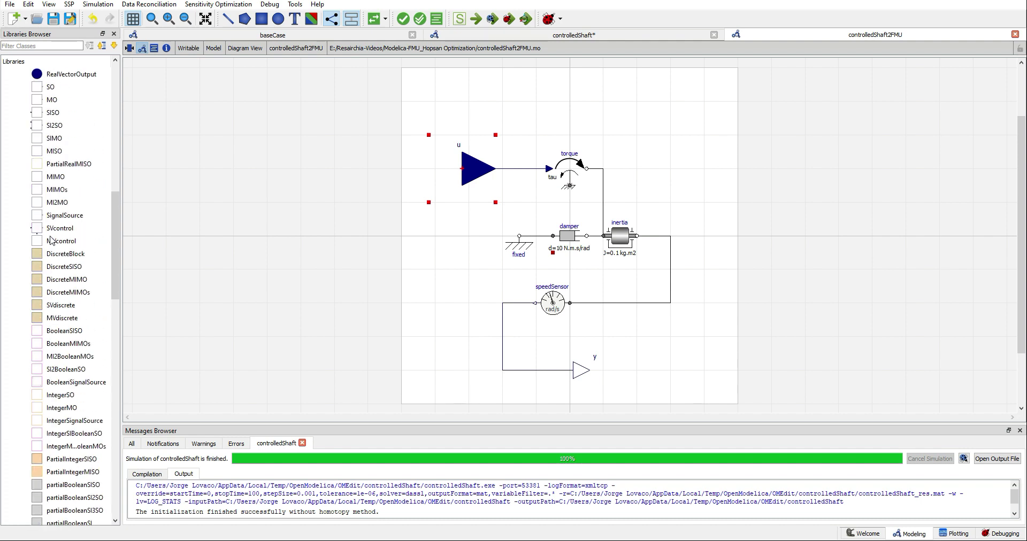
scroll(50, 241, up, 8)
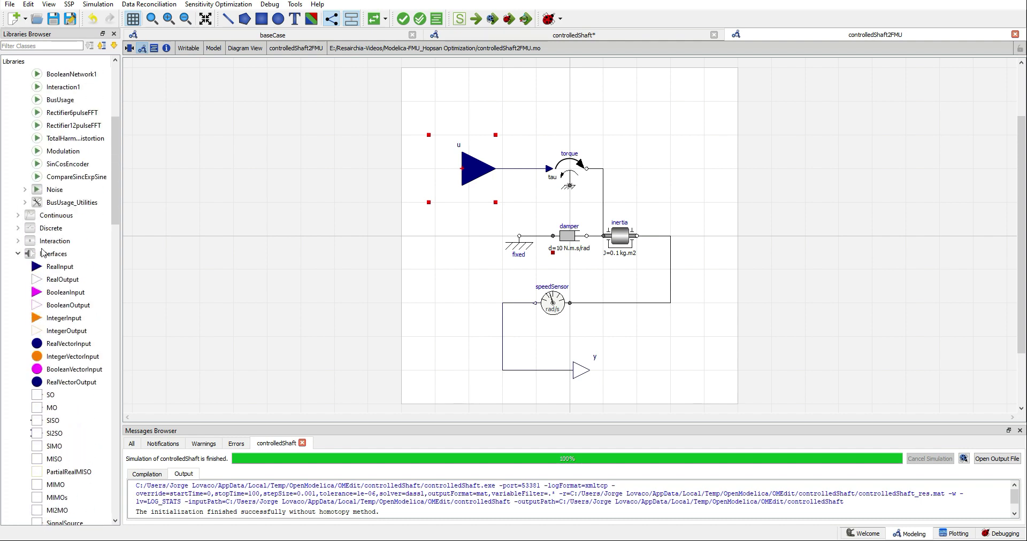
click(45, 254)
mouse_move(114, 192)
mouse_down()
mouse_move(117, 133)
mouse_move(111, 206)
mouse_up()
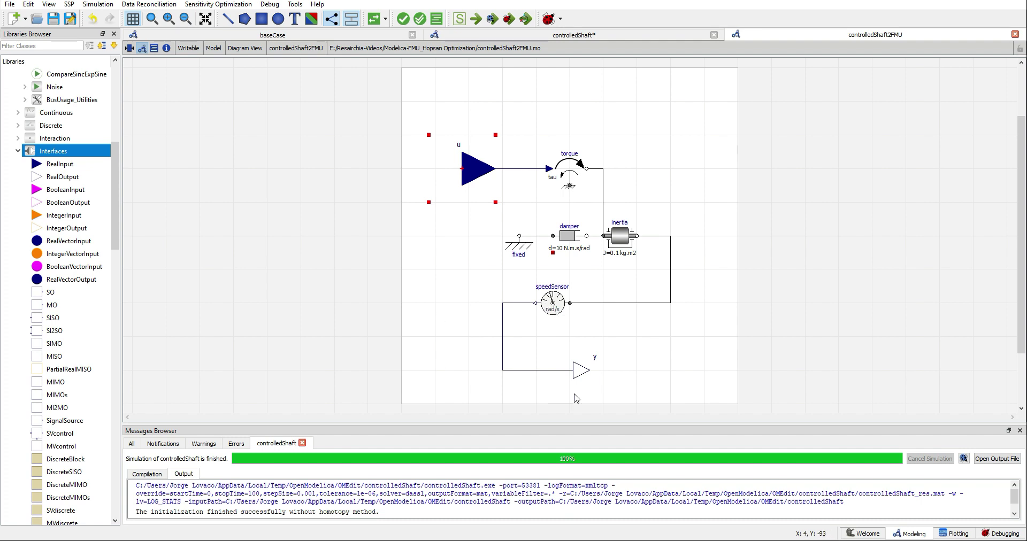
click(672, 353)
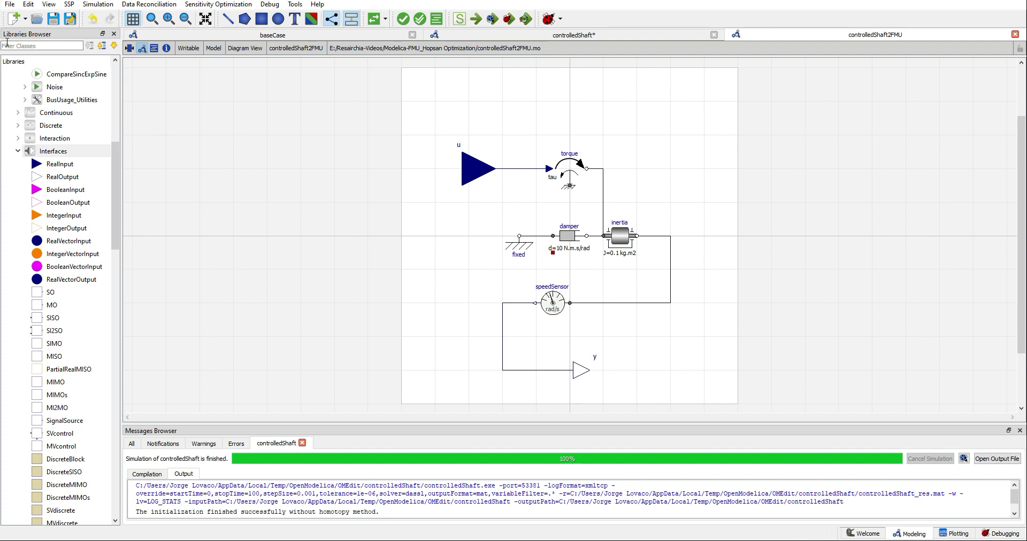
Export the controlledShaft2FMU model as an FMU.
click(9, 5)
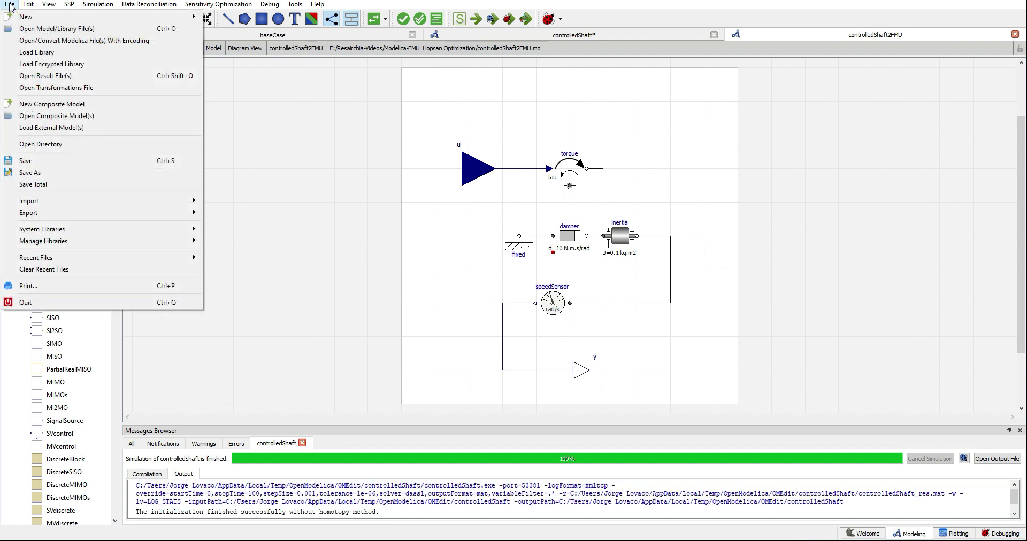
mouse_move(99, 216)
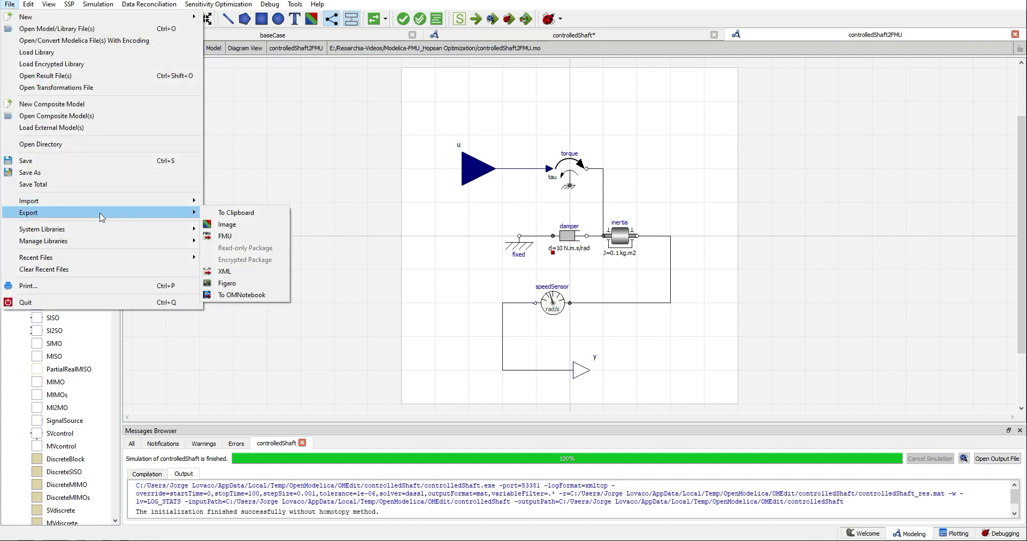
click(231, 238)
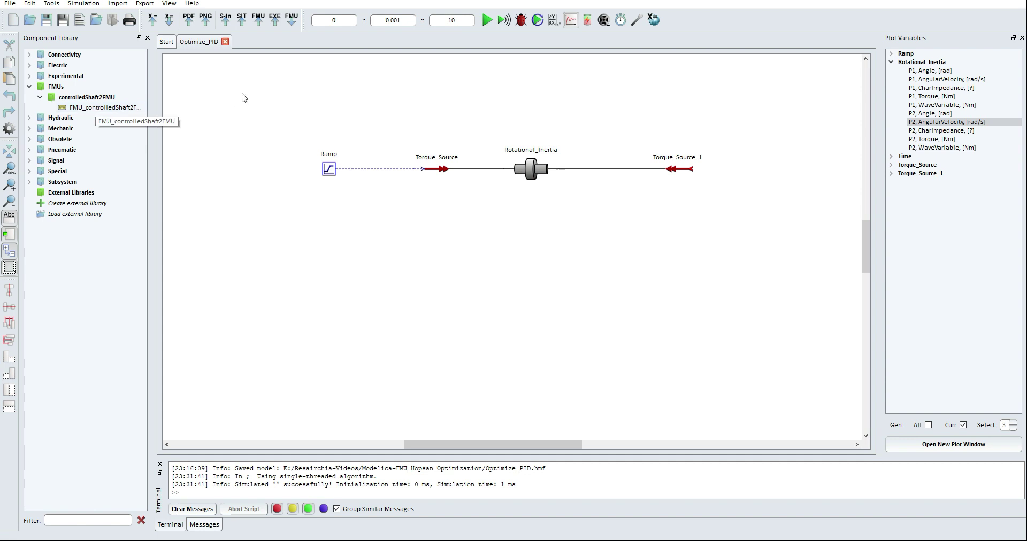
Switch to Hopsan and import controlledShaft2FMU.fmu, unloading the existing library of that name and overwriting its import files.
click(292, 21)
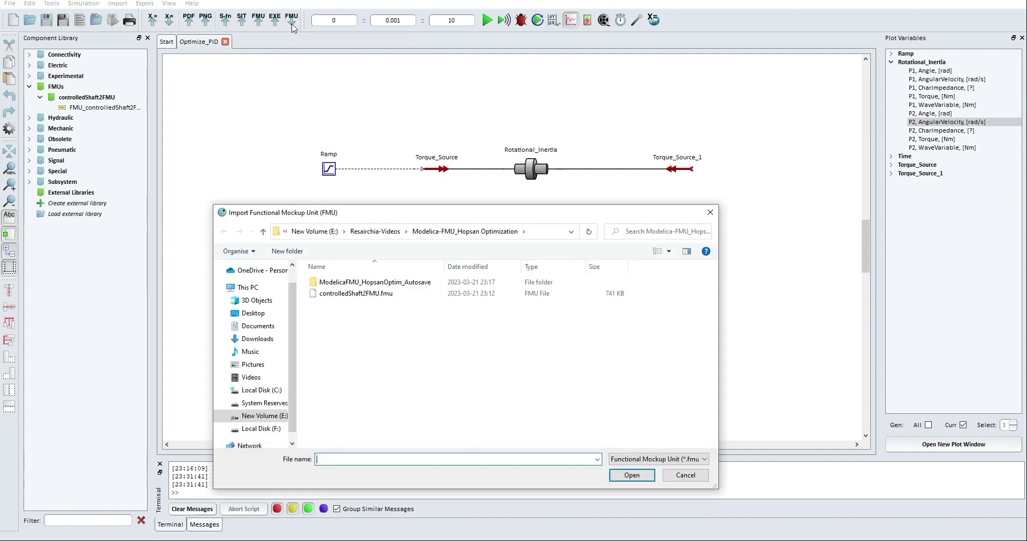
click(348, 298)
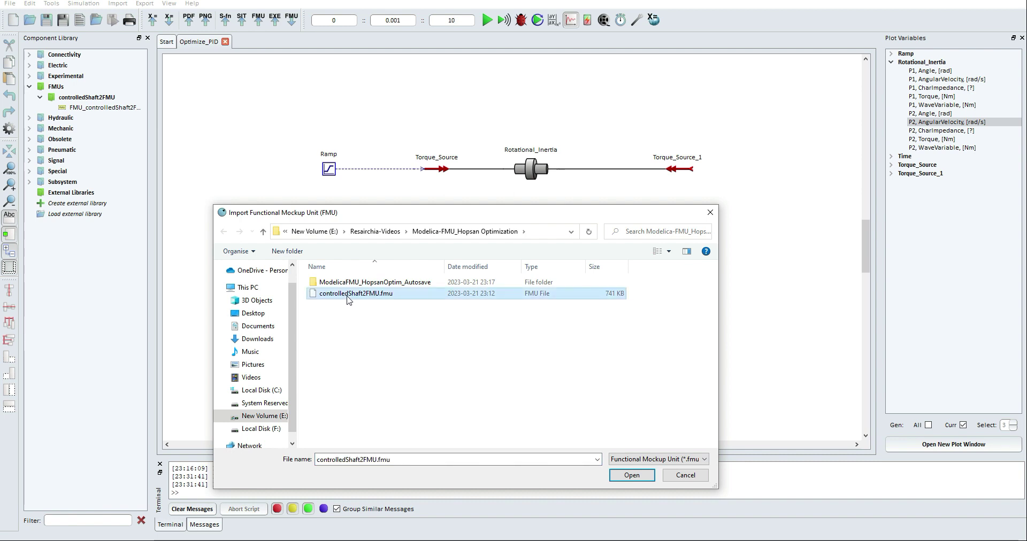
click(617, 475)
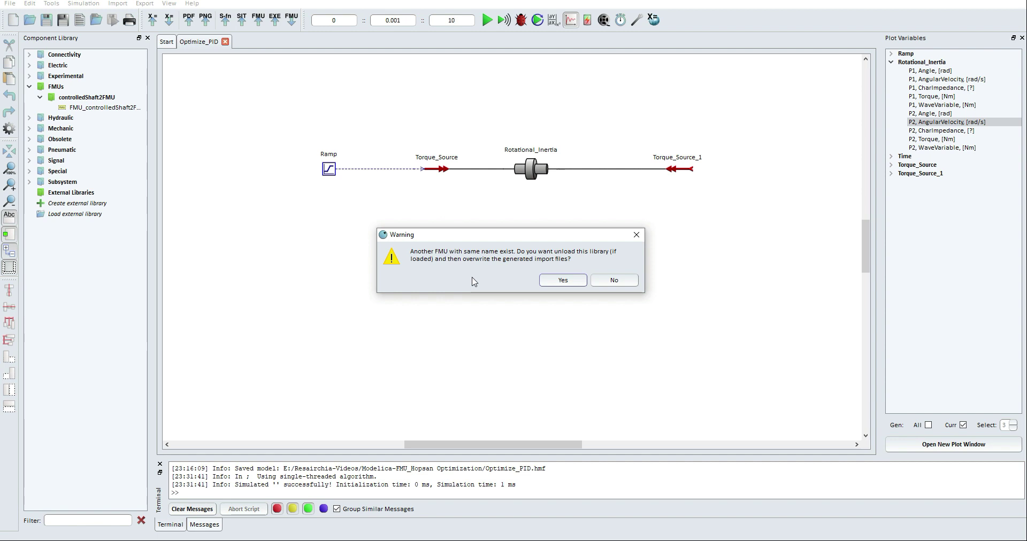
click(565, 282)
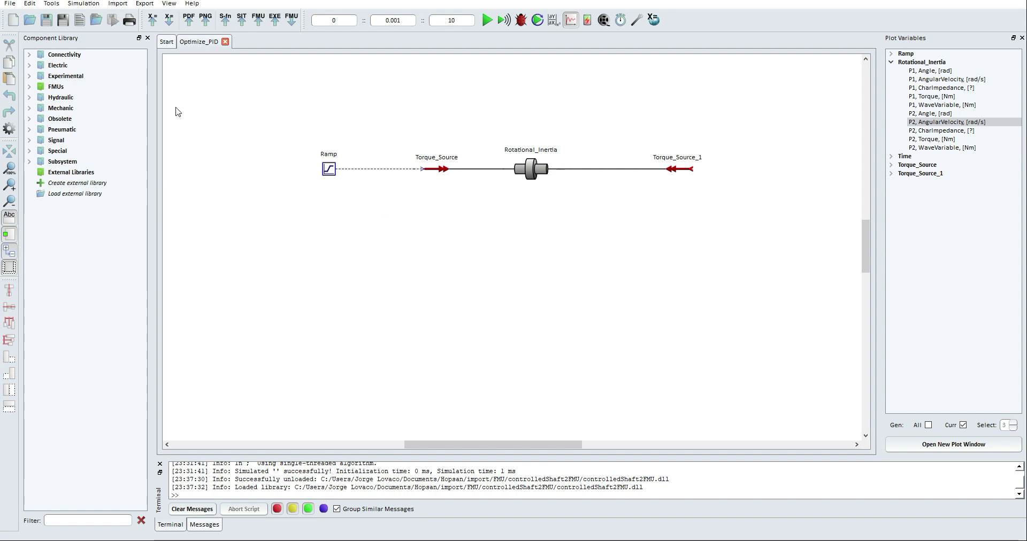
Place the FMU_controlledShaft2FMU component from the FMUs library below Rotational_Inertia in the Optimize_PID model.
click(29, 87)
click(40, 98)
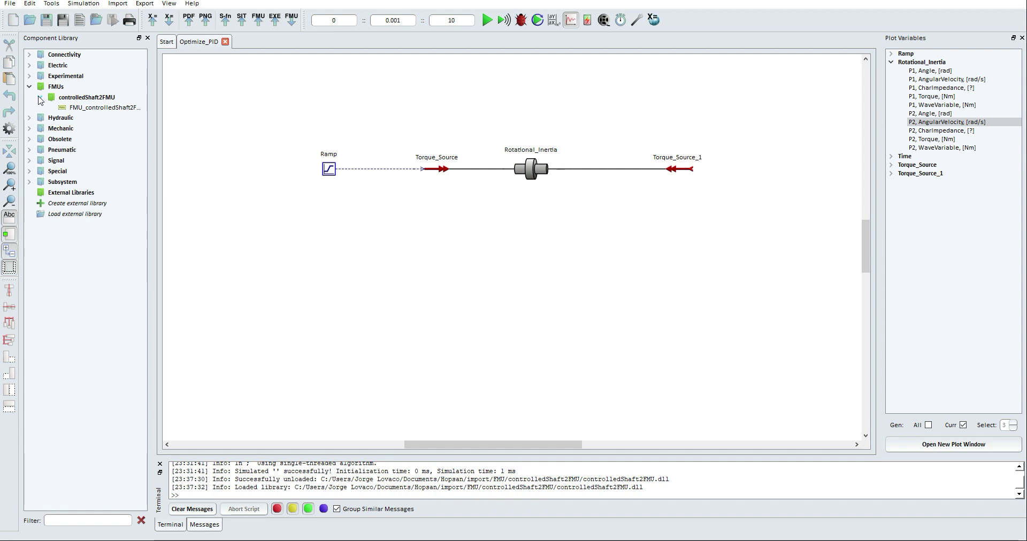
drag(102, 108, 511, 262)
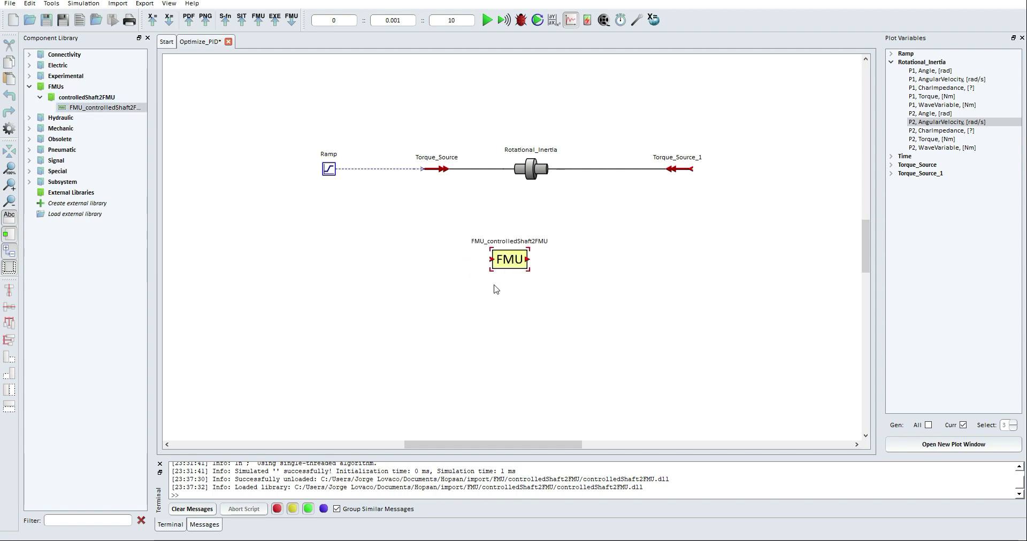
Inspect the FMU component's damping constant, moment of inertia and input and output variables without changing them.
double_click(510, 262)
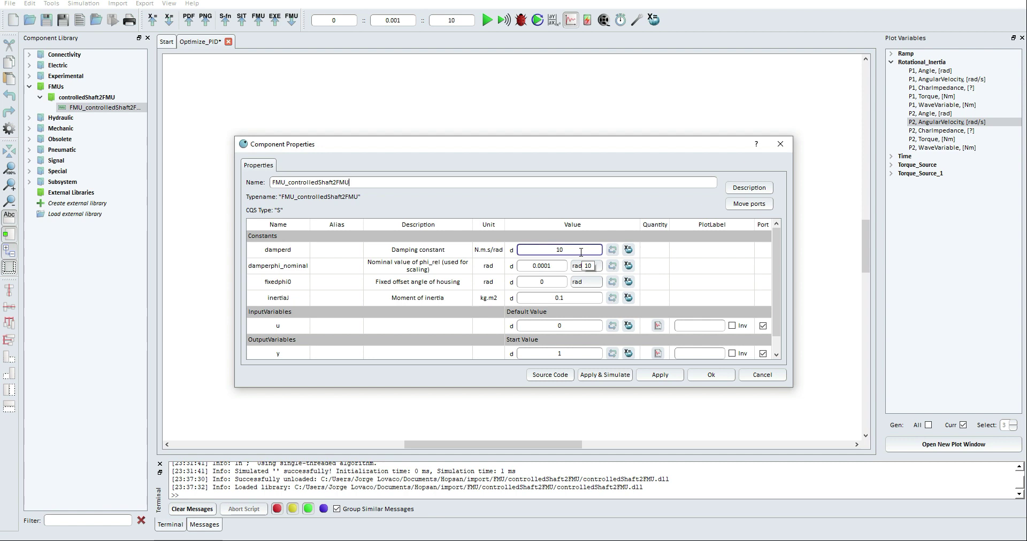
click(578, 300)
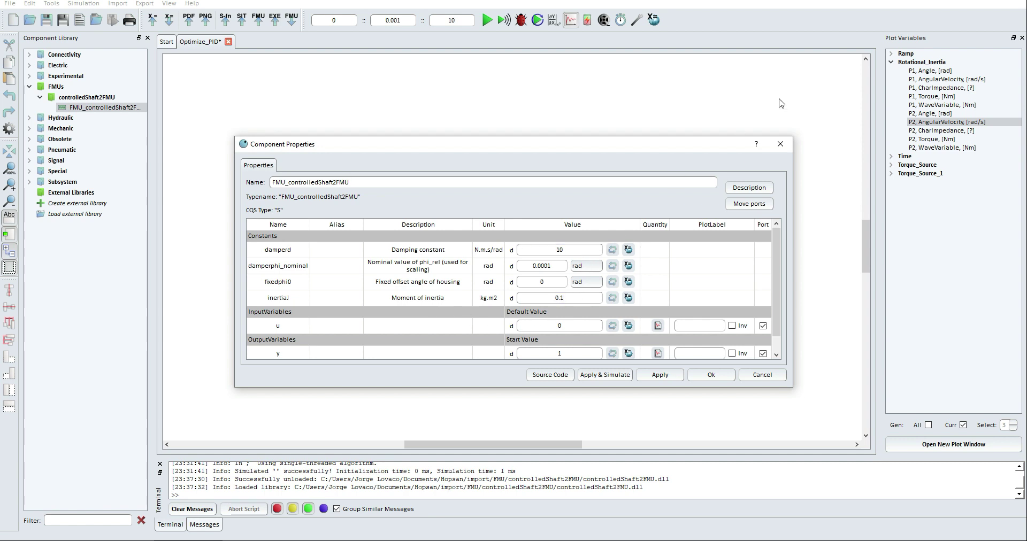
click(781, 143)
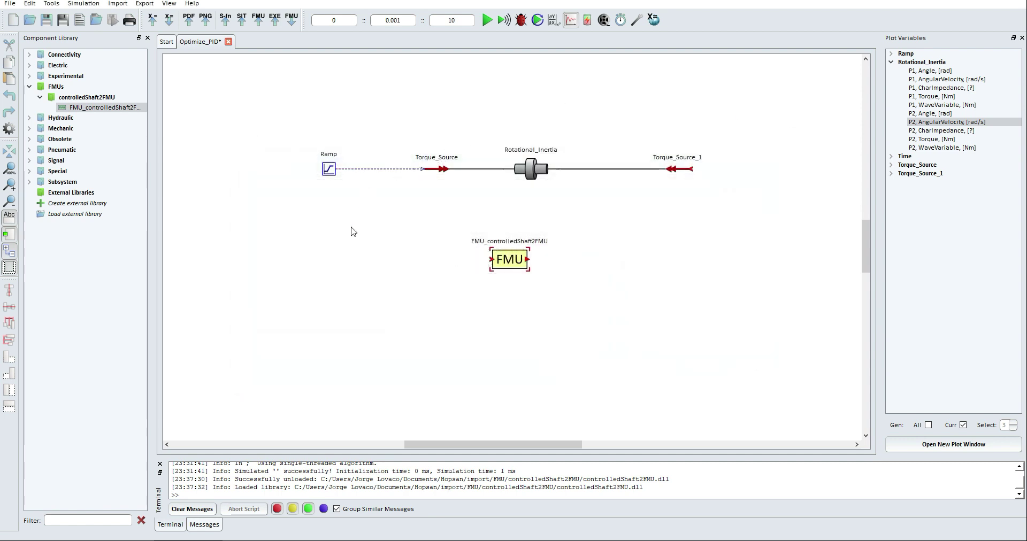
Connect the Ramp's output to the input of the FMU_controlledShaft2FMU component below the shaft.
click(331, 169)
click(333, 169)
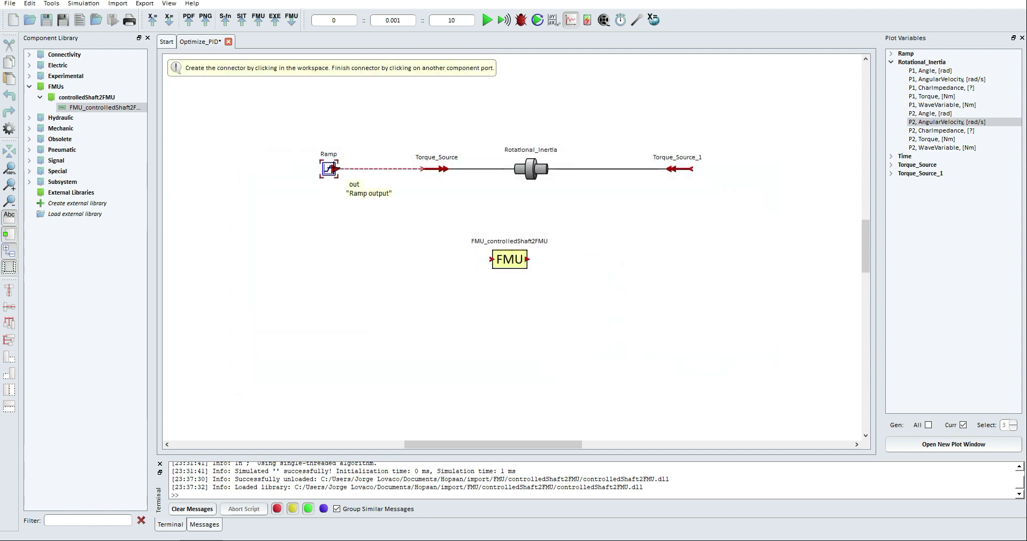
click(344, 259)
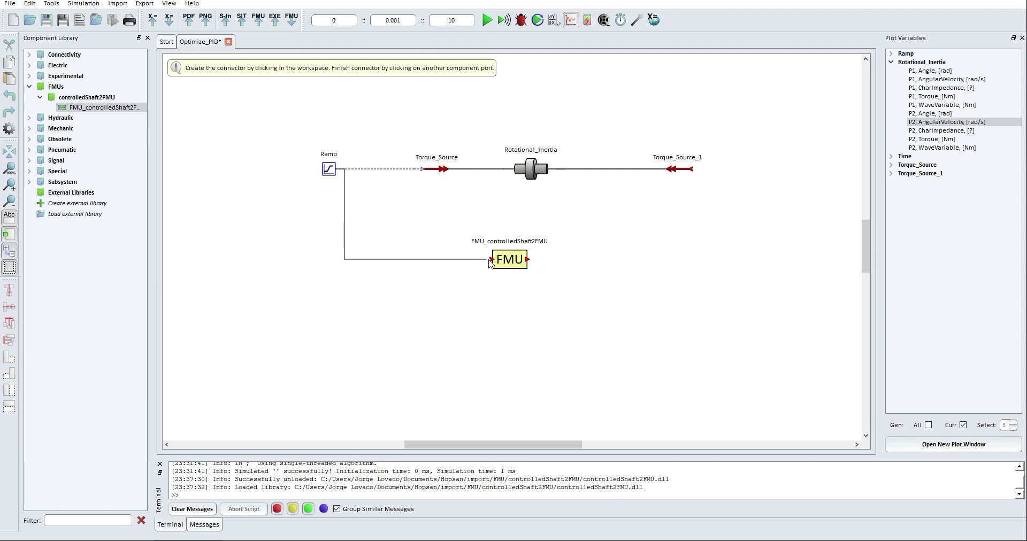
click(491, 259)
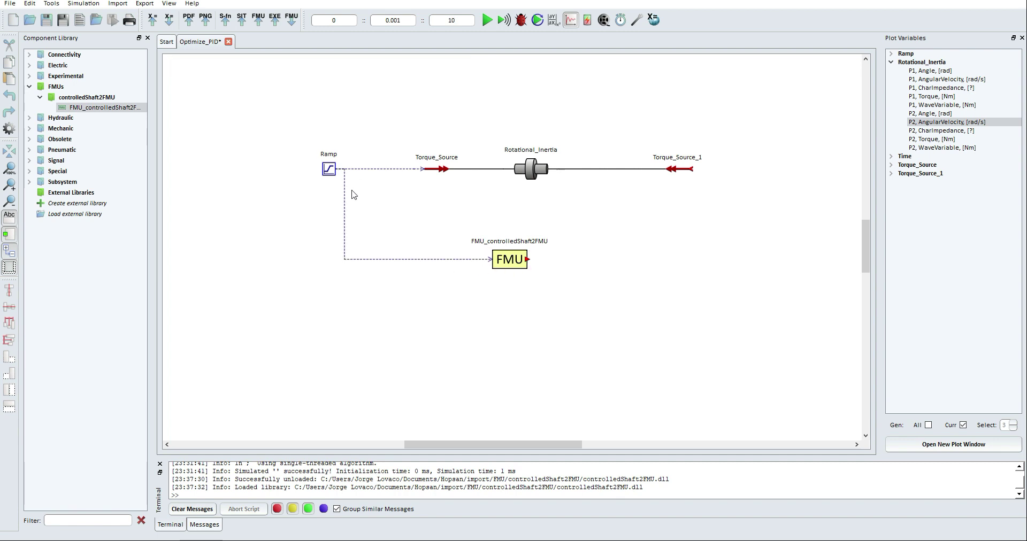
Simulate Optimize_PID and compare Rotational_Inertia's P2 AngularVelocity with the FMU's y value in one plot, closing the plot when done.
click(486, 20)
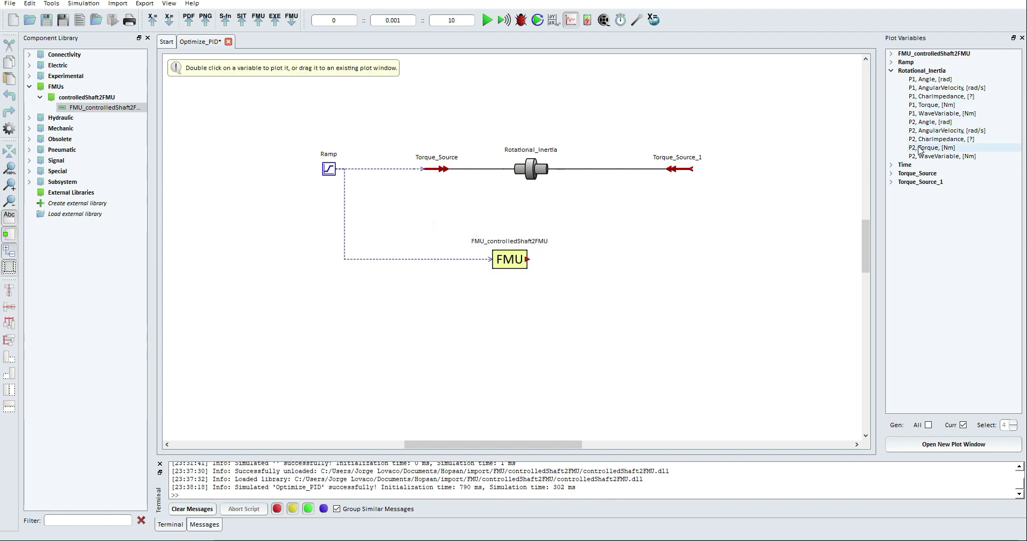
double_click(930, 131)
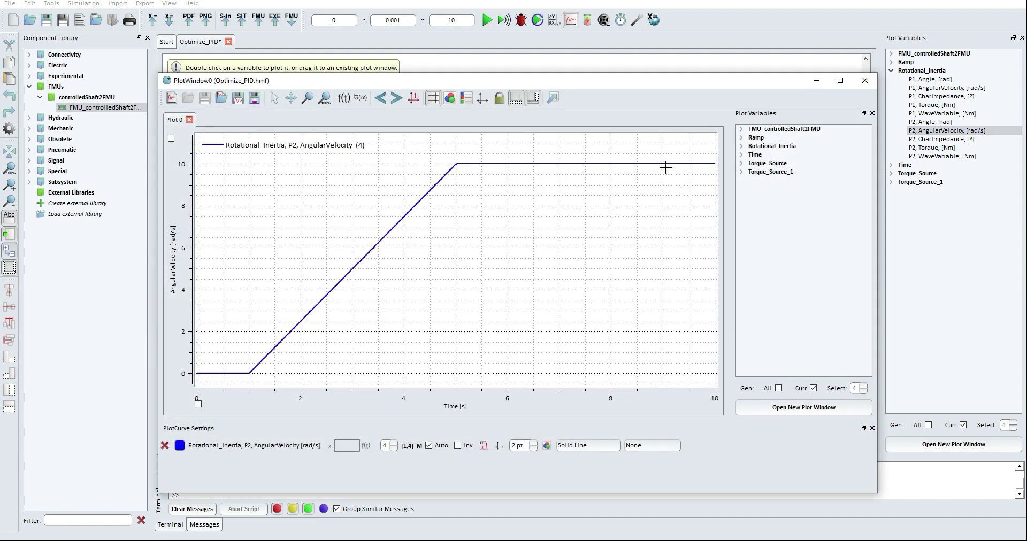
click(741, 129)
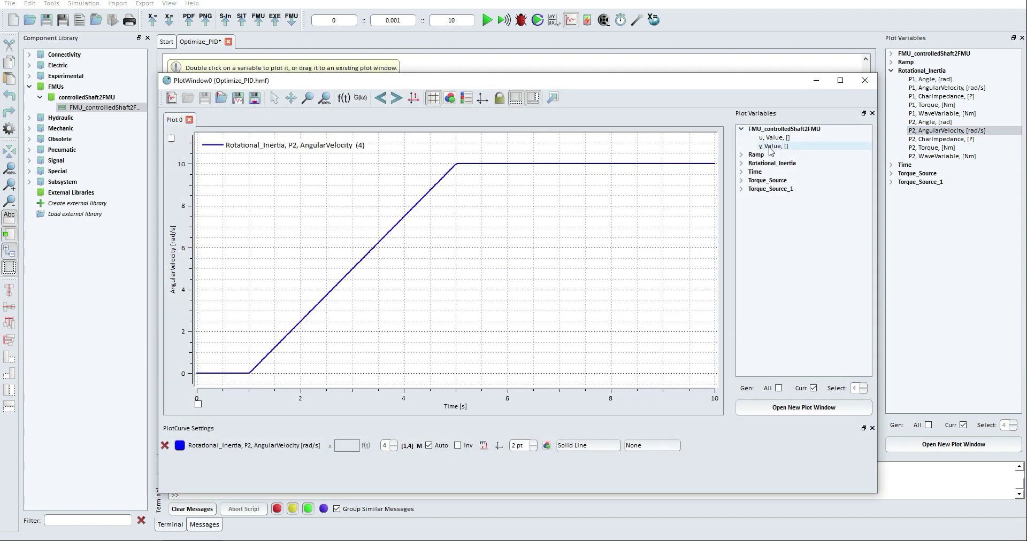
drag(772, 149, 669, 204)
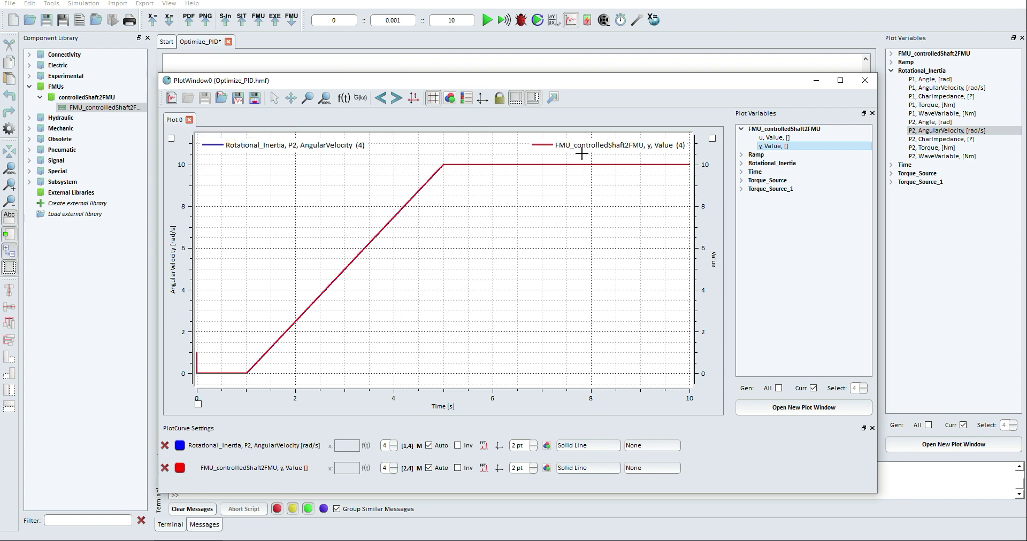
click(864, 81)
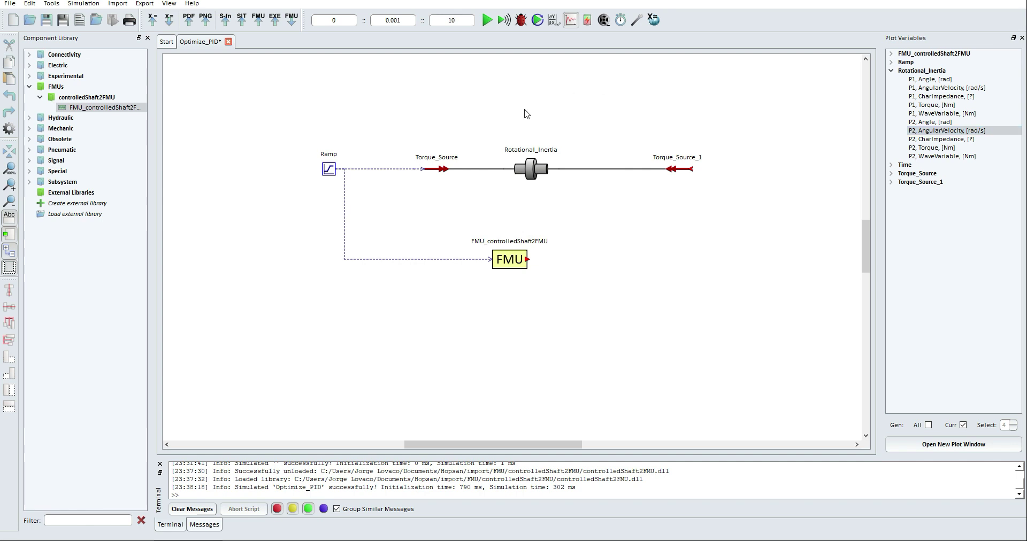
Create a new model and place the FMU_controlledShaft2FMU component in the middle of its workspace.
click(13, 20)
drag(97, 111, 520, 236)
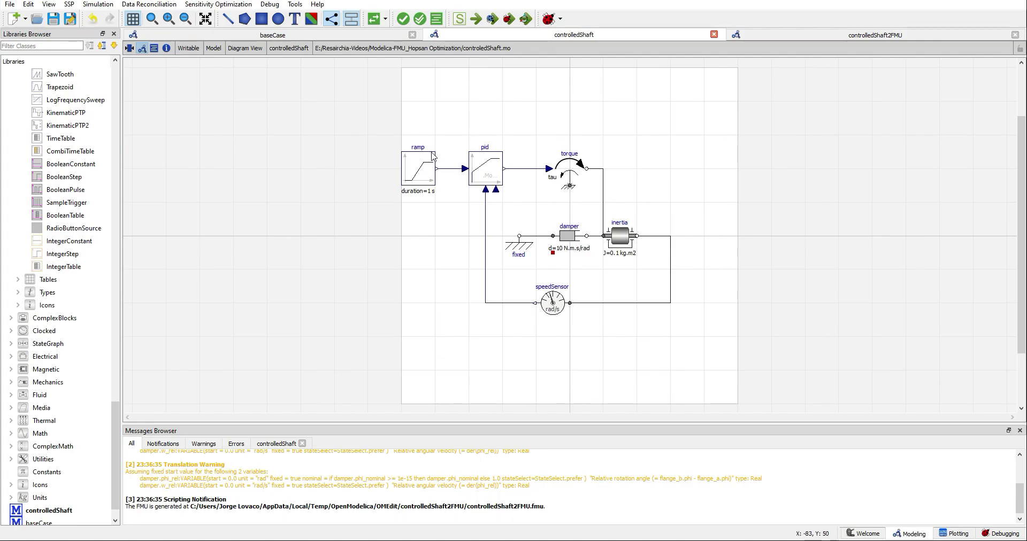
Switch to OpenModelica, inspect the ramp block's height, duration and start time in controlledShaft, and return to Hopsan.
double_click(422, 166)
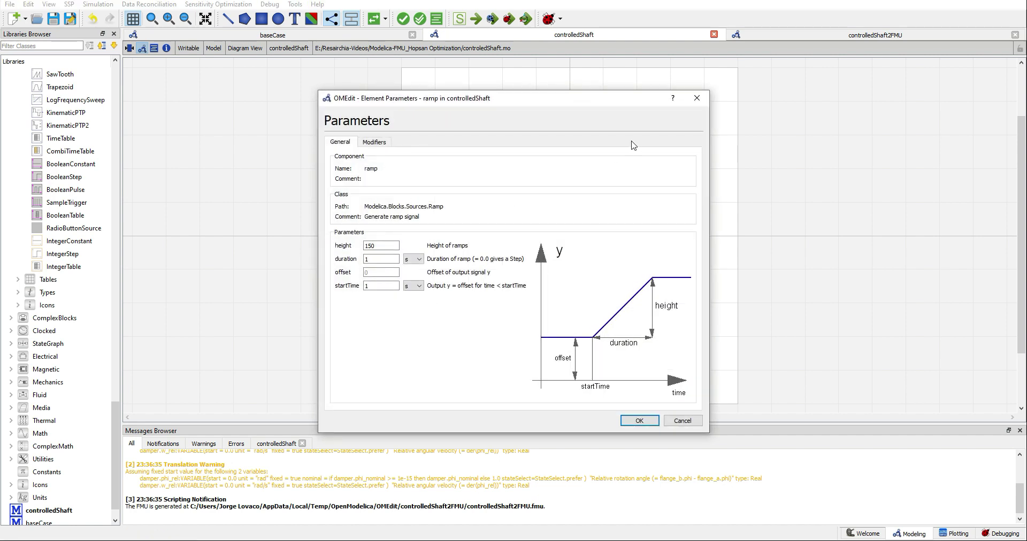
click(697, 98)
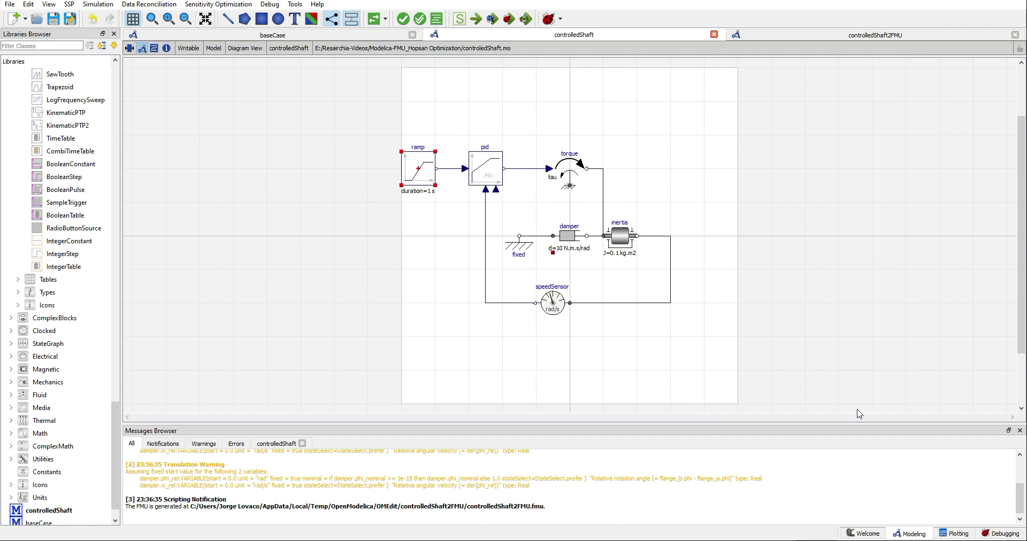
mouse_move(321, 538)
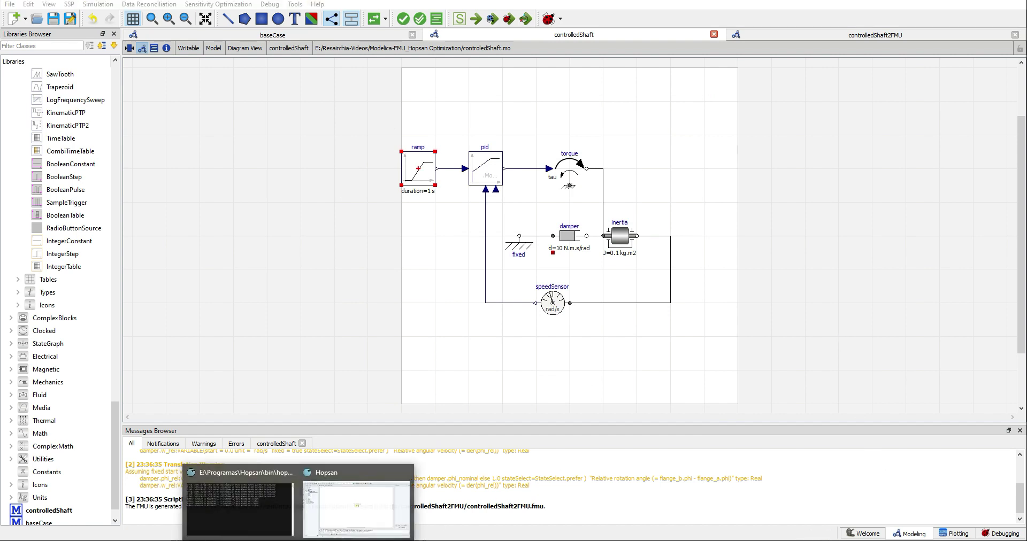
click(342, 521)
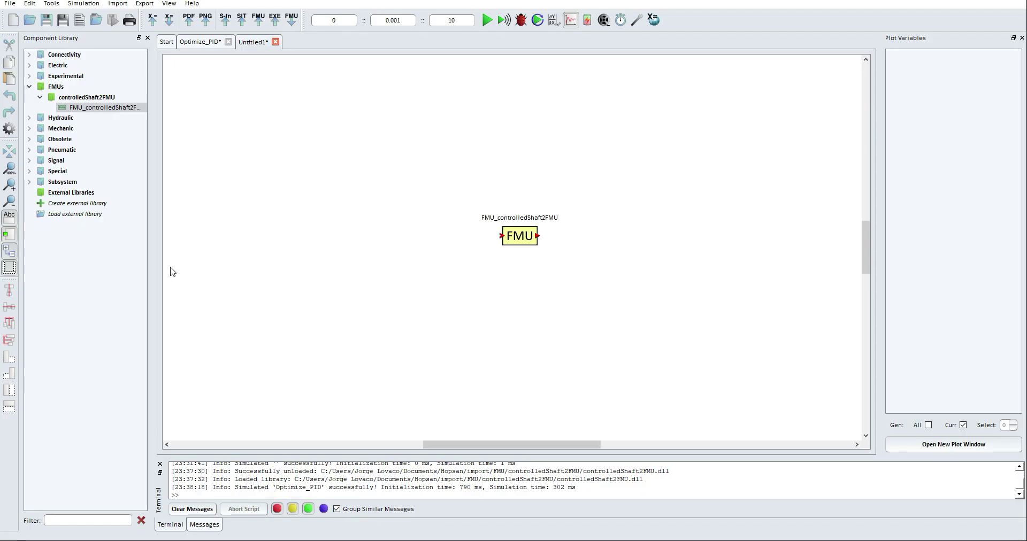
Find the Ramp component in the library and place it to the left of the FMU component.
click(79, 516)
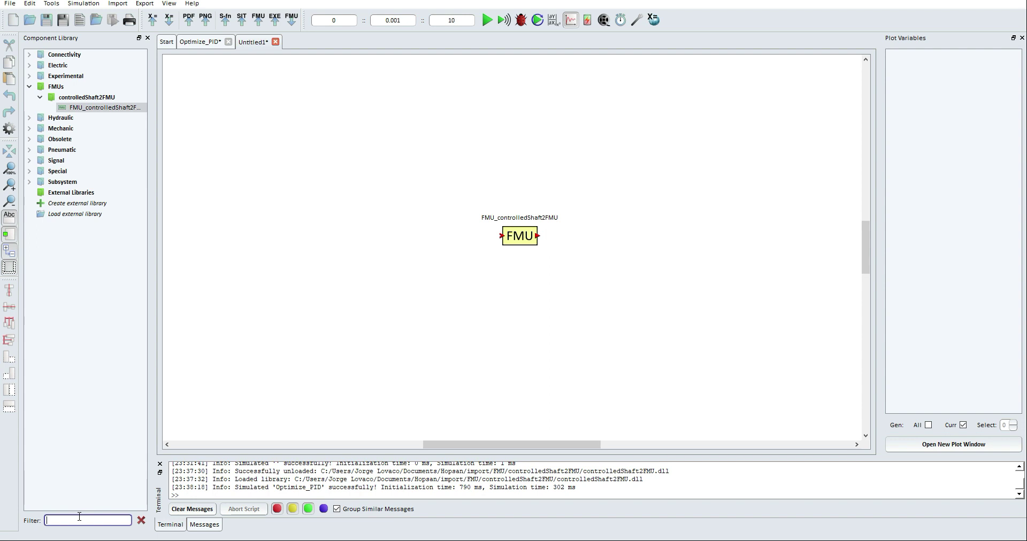
text(ramp)
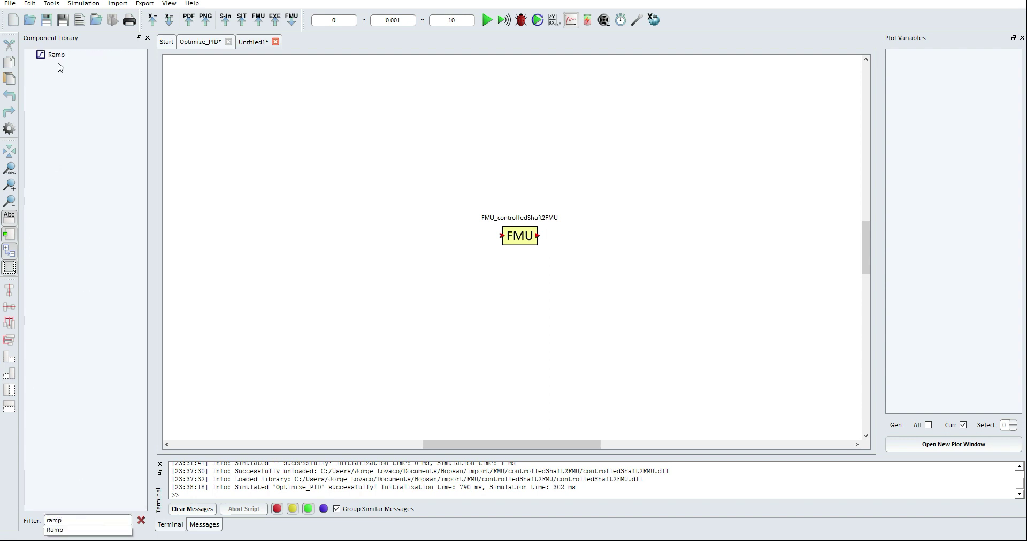
drag(56, 54, 332, 233)
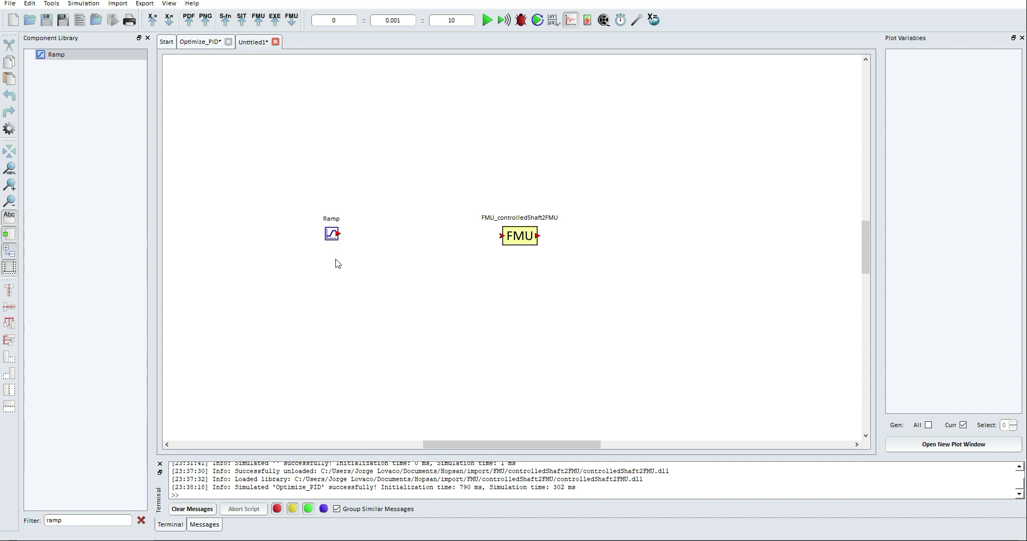
Set the Ramp component's amplitude to 150 and apply the change.
double_click(332, 238)
click(550, 276)
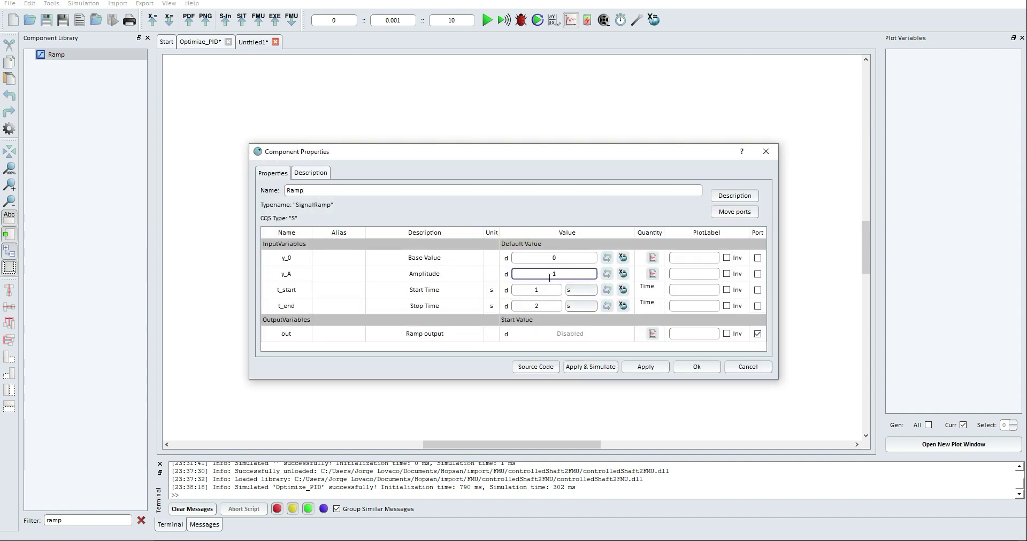
text(50)
click(546, 289)
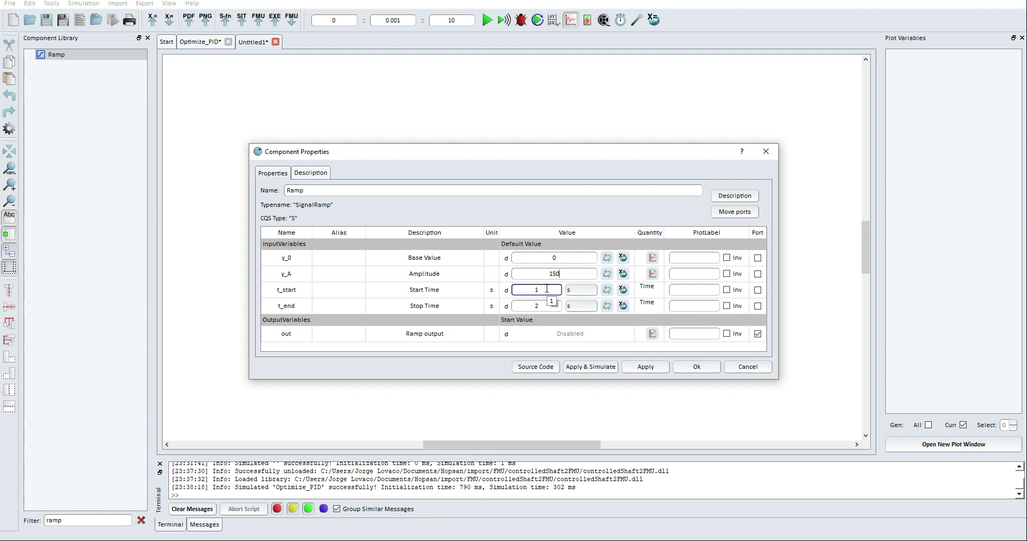
click(539, 306)
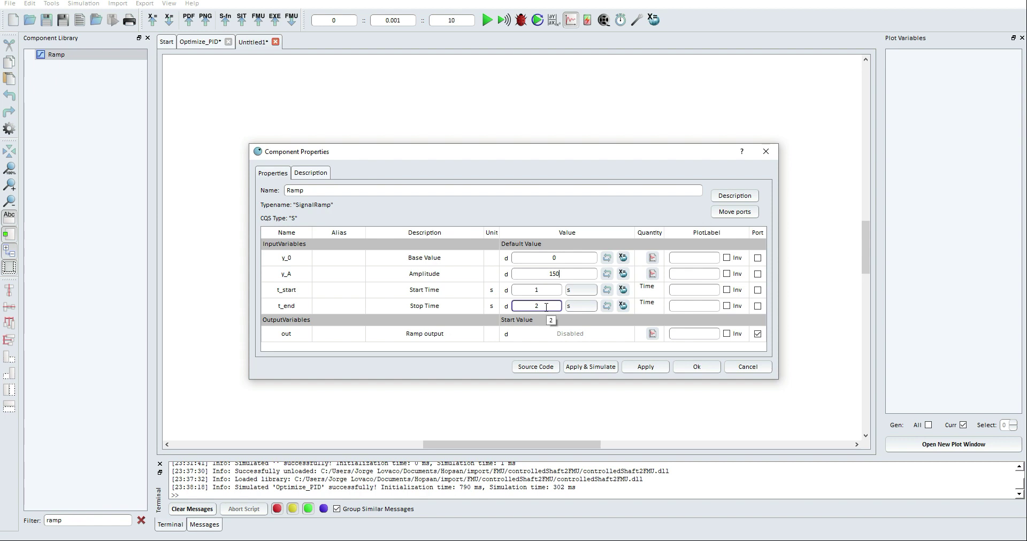
click(648, 367)
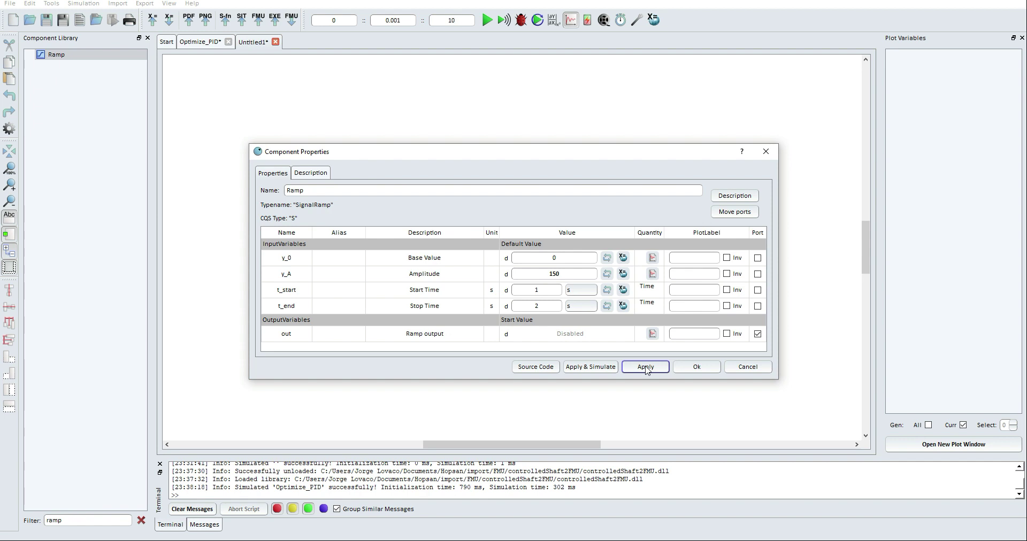
click(689, 369)
click(687, 368)
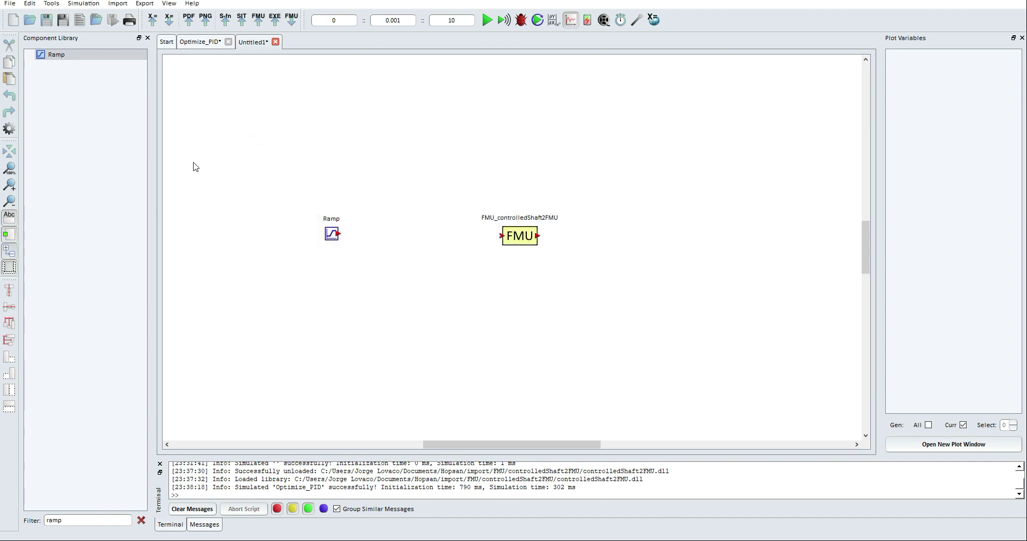
Clear the library filter and place a SignalPID from the Signal Control components between the Ramp and the FMU.
click(142, 523)
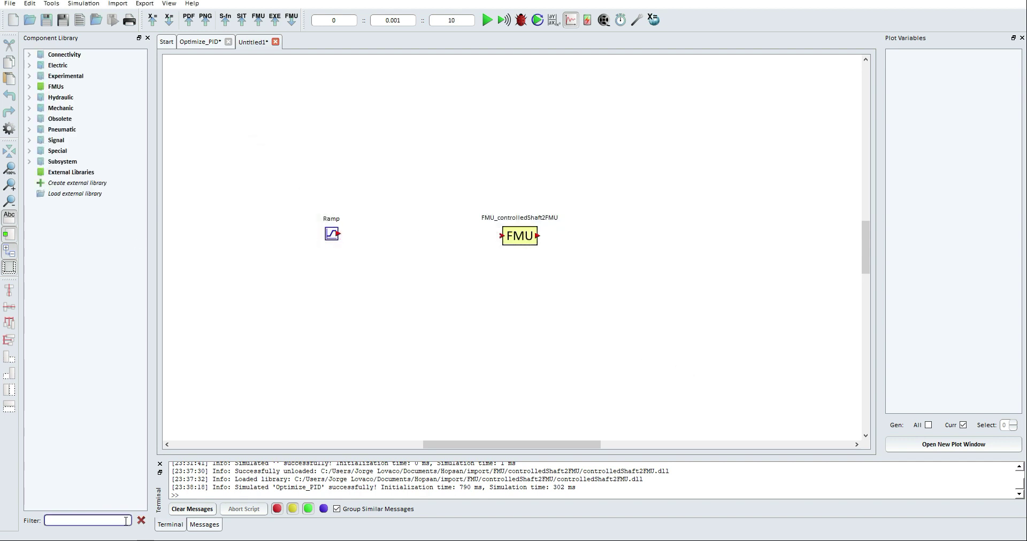
click(29, 140)
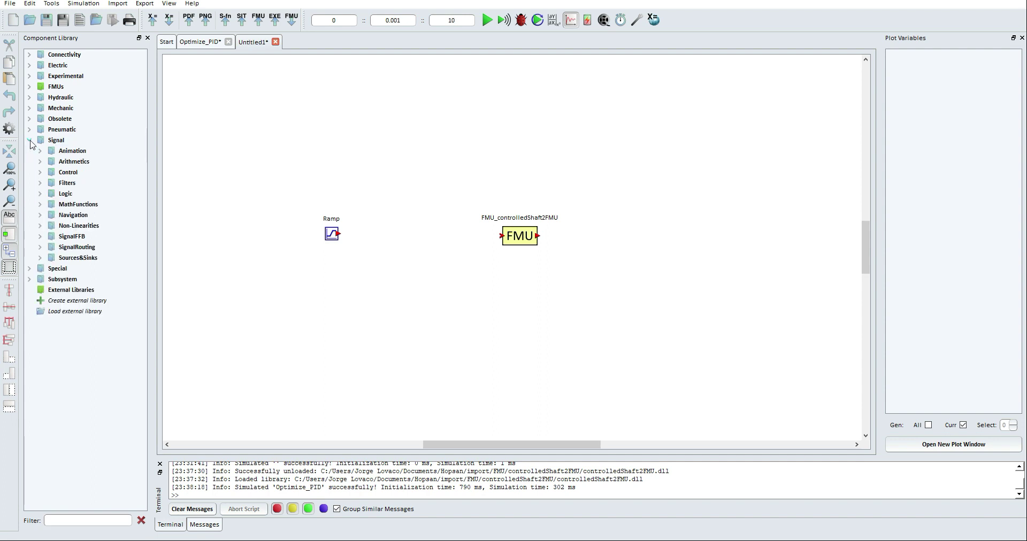
click(40, 172)
drag(80, 182, 399, 248)
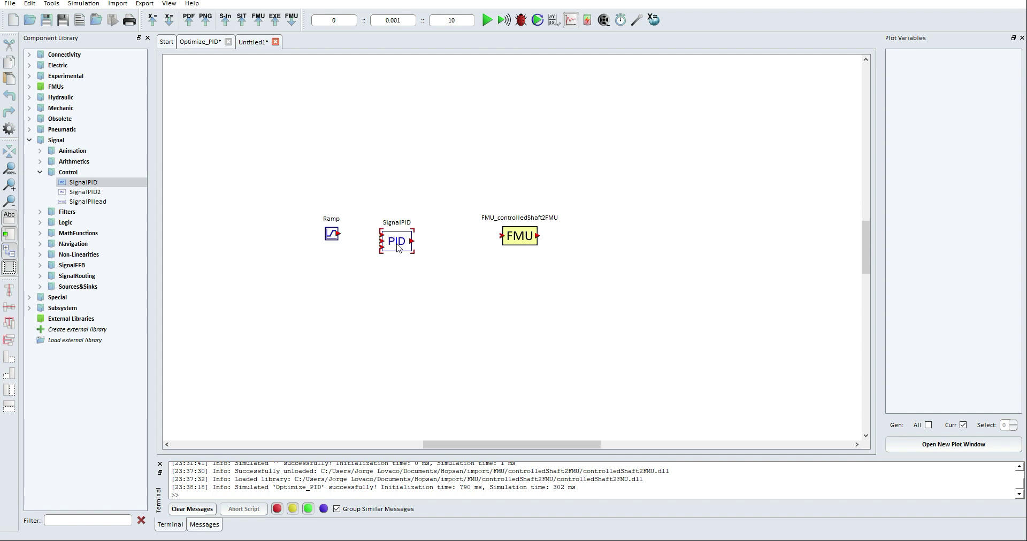
Check the pid block in OpenModelica's controlledShaft and set the SignalPID's minimum output to -1500 and maximum output to 1500.
double_click(398, 248)
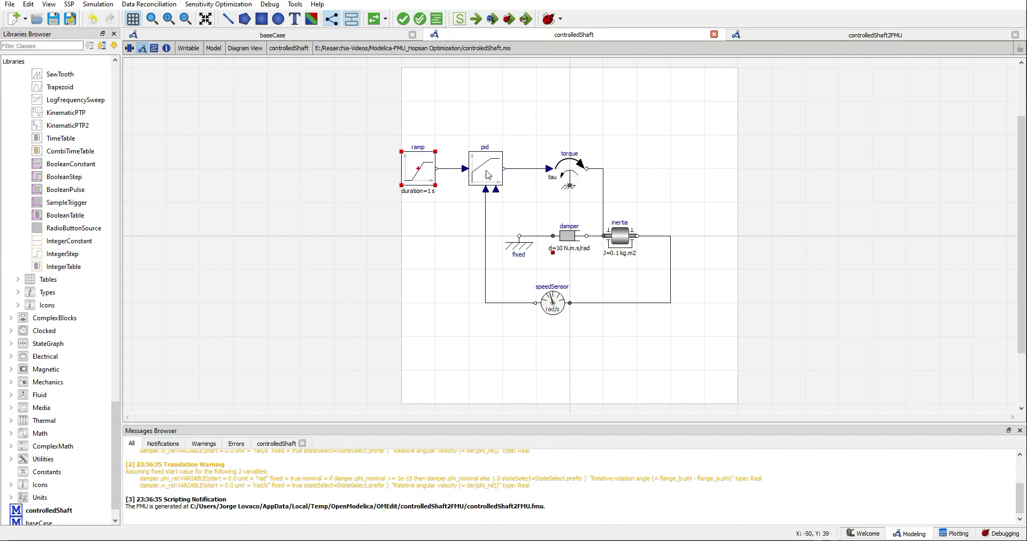
double_click(487, 174)
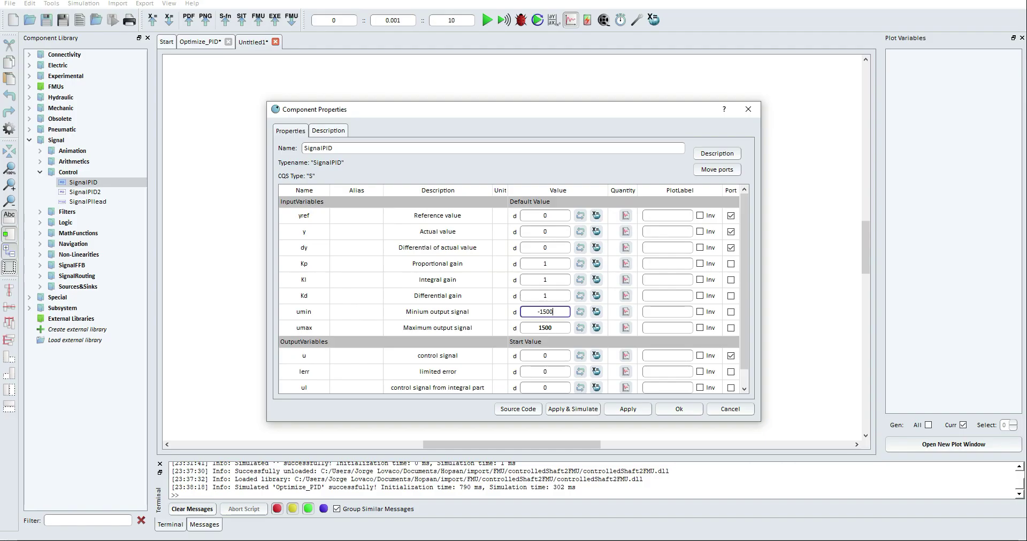
key(Tab)
click(628, 409)
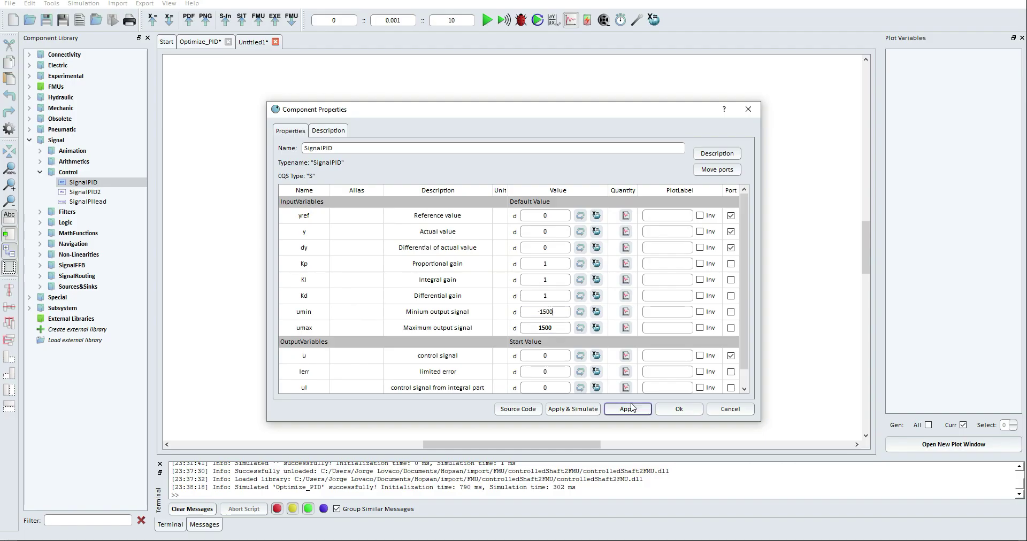
click(668, 411)
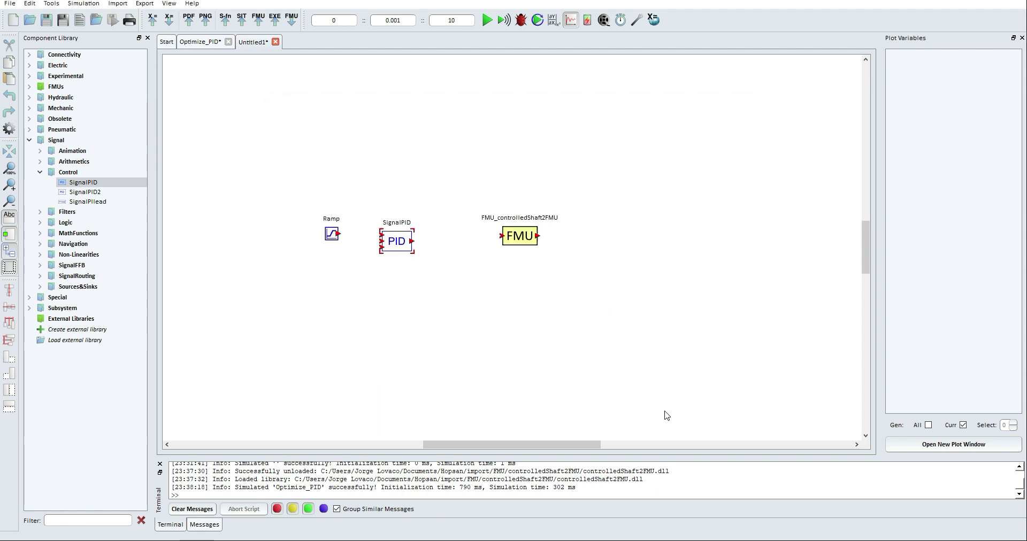
Connect the Ramp to the PID's reference value input and route the FMU's output beneath the components to the PID's actual value input.
click(380, 234)
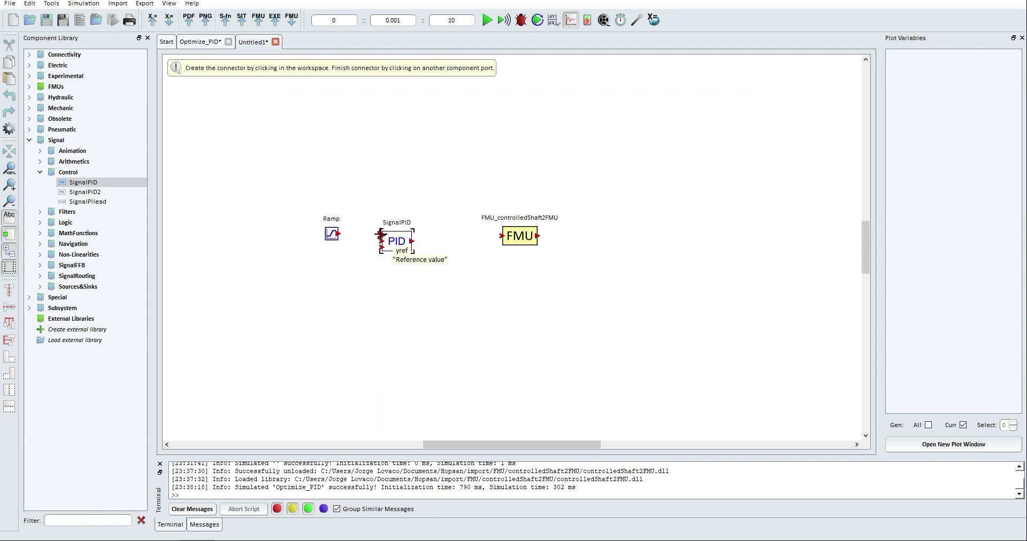
click(339, 234)
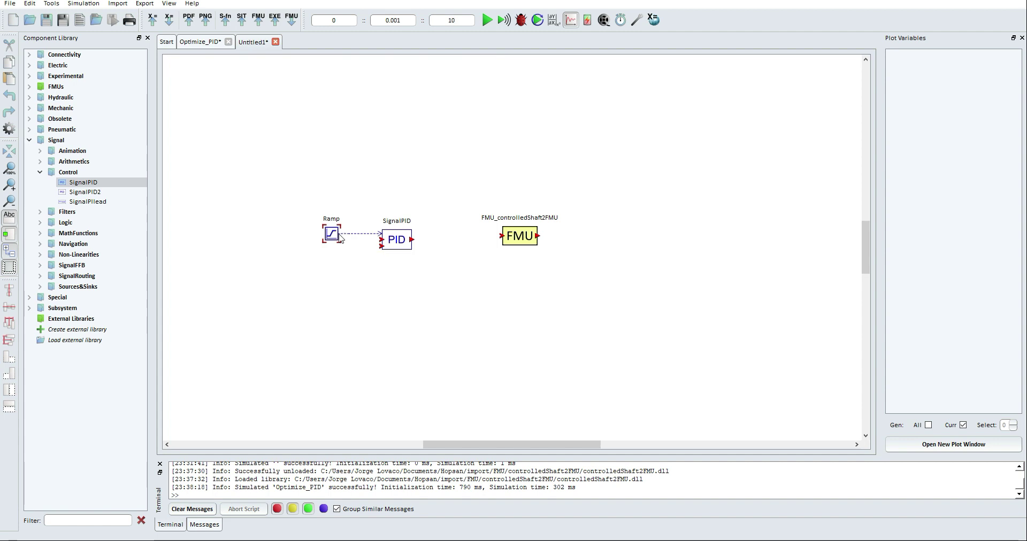
click(380, 240)
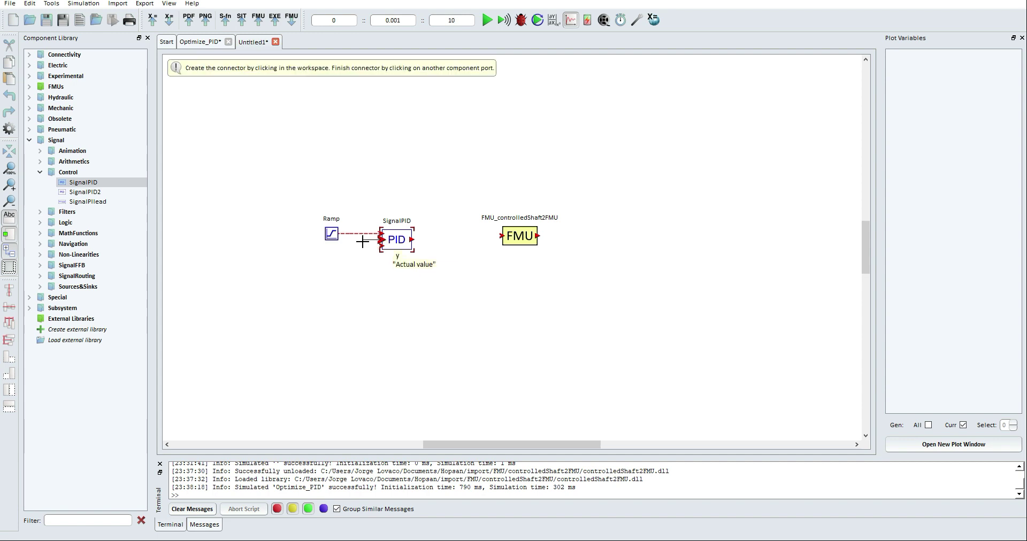
click(361, 303)
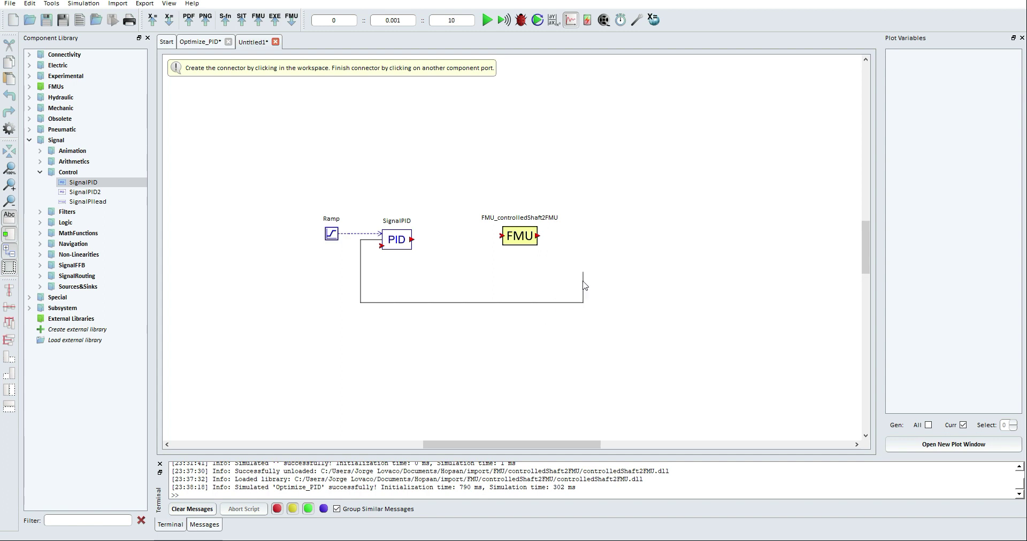
click(538, 236)
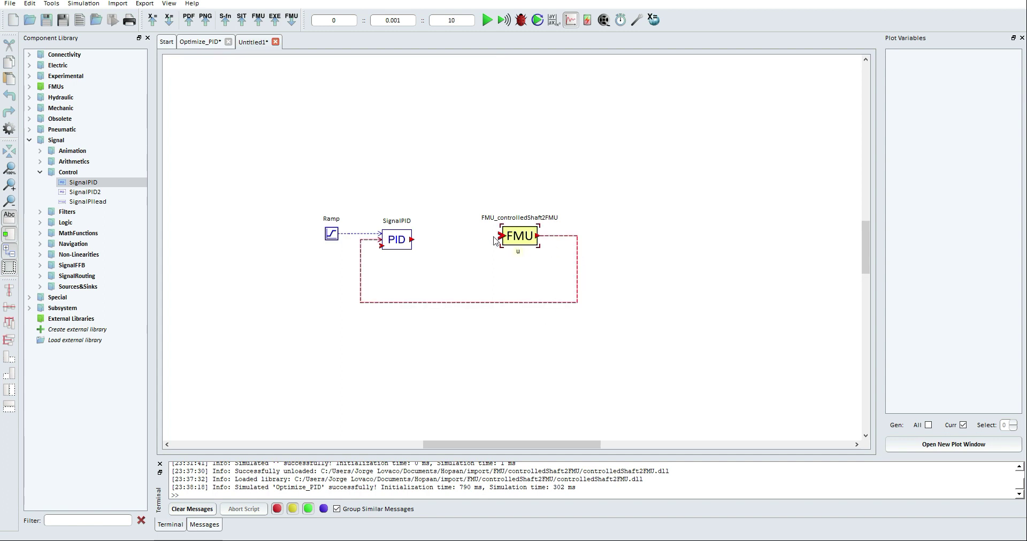
Connect the PID's control signal output to the FMU's input and set the simulation stop time to 100.
click(414, 239)
click(499, 237)
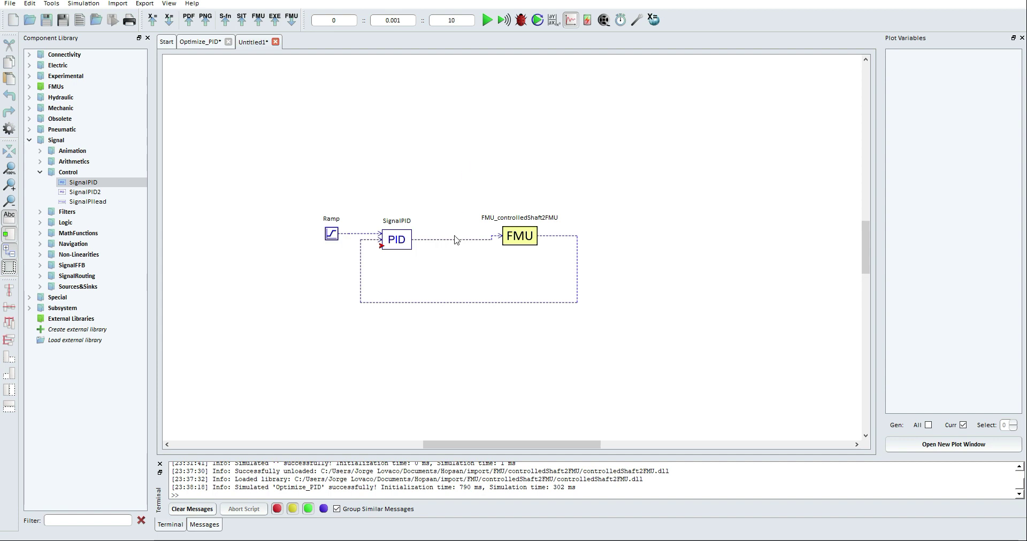
click(459, 20)
text(0)
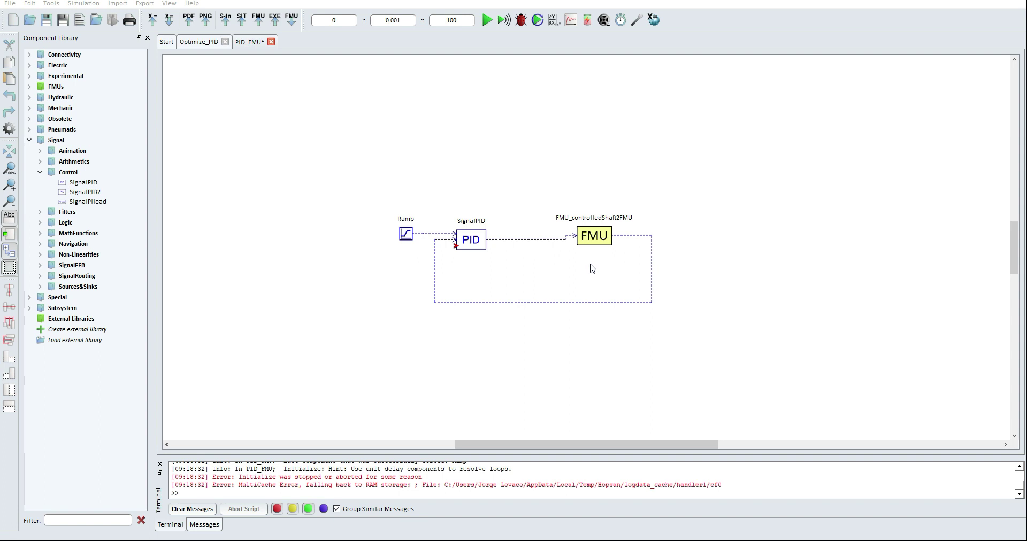
Delete the feedback connector between the FMU and the PID and place an Arithmetic Loop Delay Hint component beside the FMU's output.
click(86, 520)
text(hint)
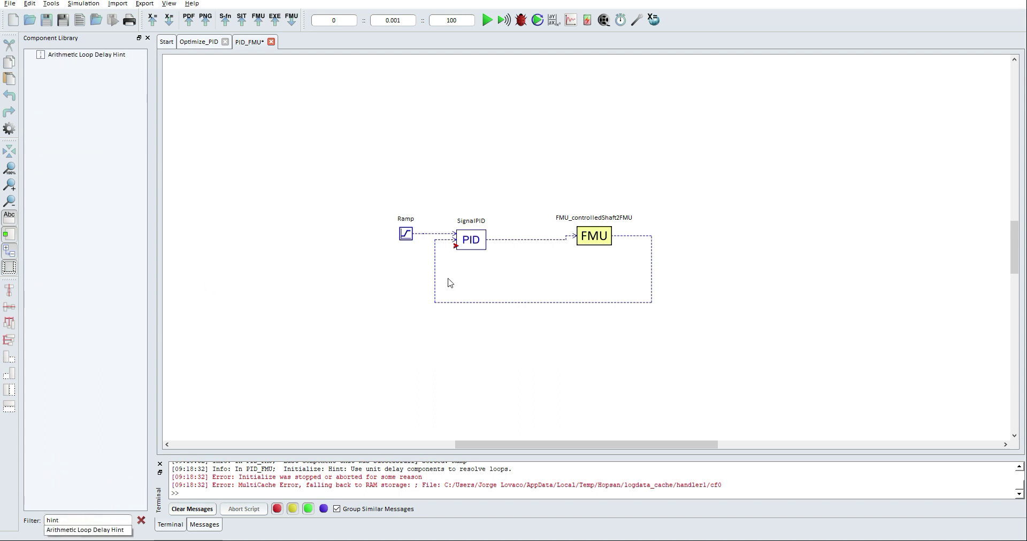
click(654, 255)
drag(666, 253, 644, 253)
key(Delete)
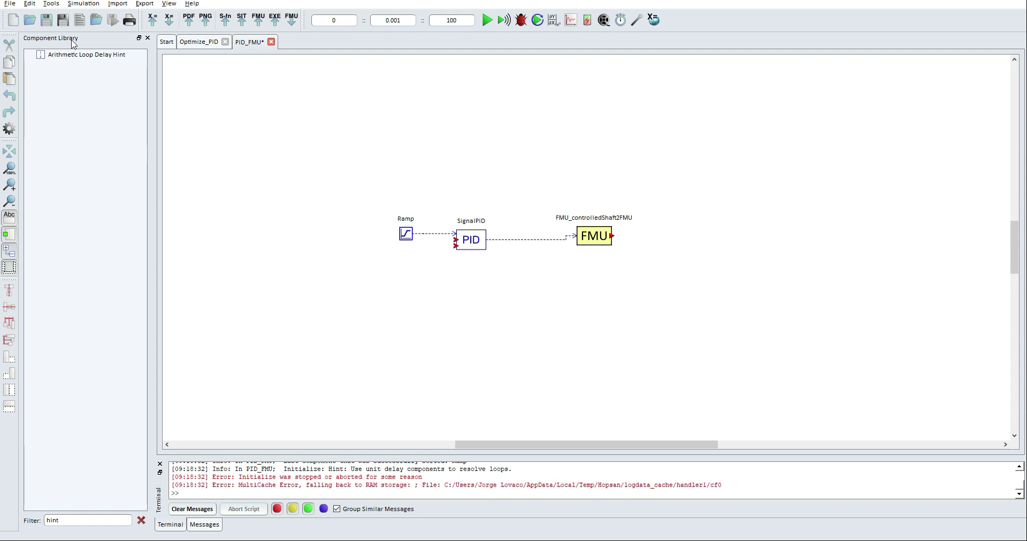
drag(63, 55, 676, 261)
Connect the FMU's output to the Arithmetic Loop Delay Hint and route its output beneath the components to the PID's actual value input.
click(611, 236)
click(664, 251)
click(685, 251)
click(706, 277)
click(433, 277)
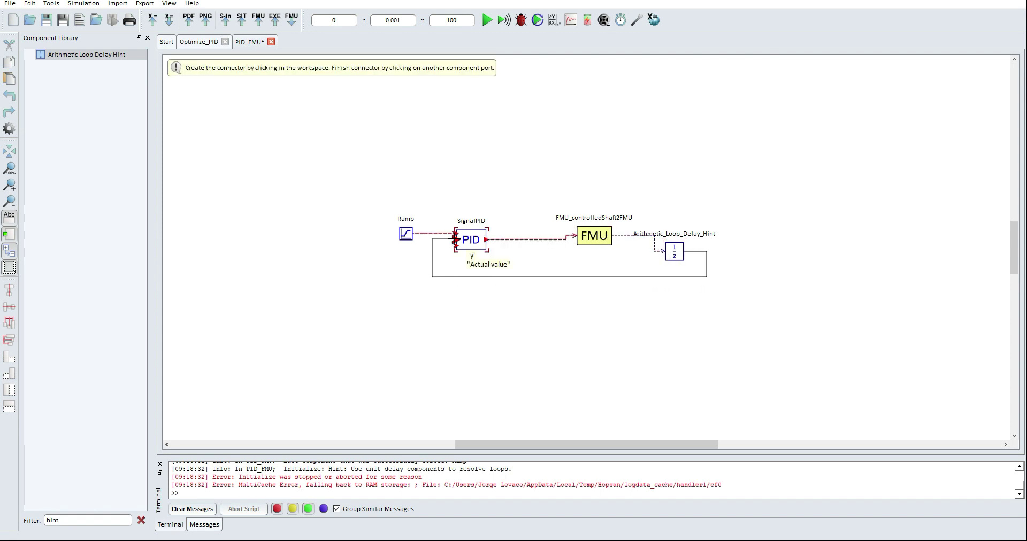
click(456, 245)
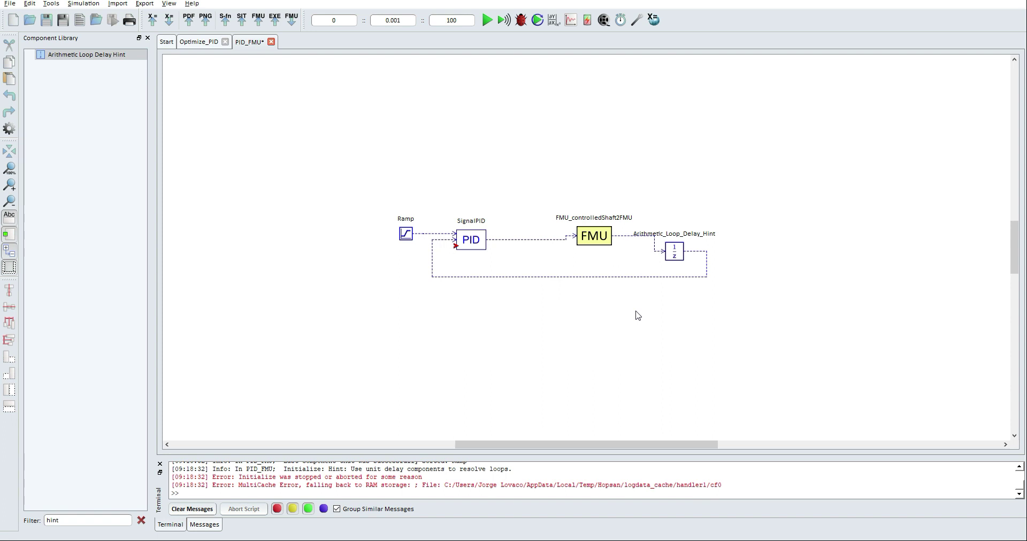
Read the Arithmetic Loop Delay Hint's description, including its input and output variables and theory.
right_click(673, 259)
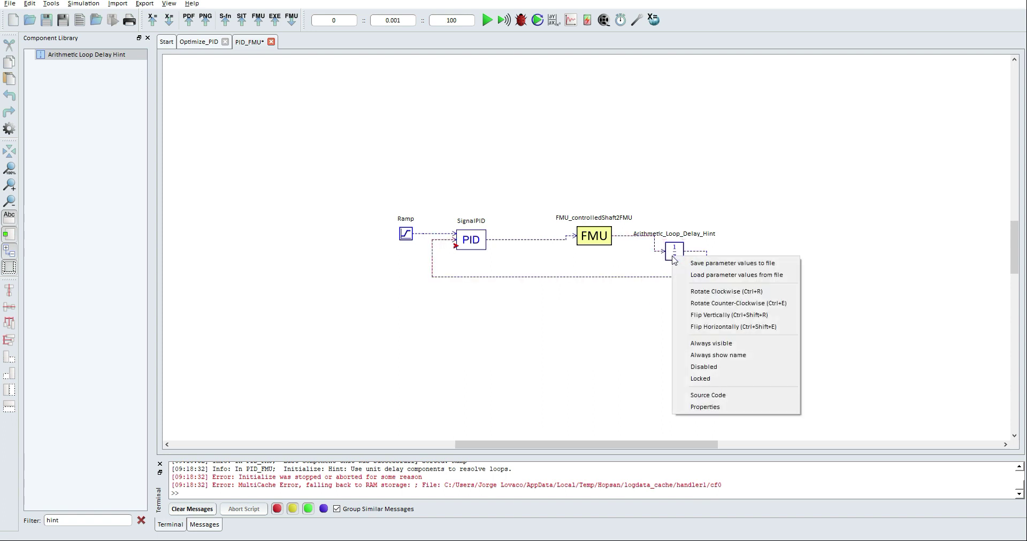
click(705, 410)
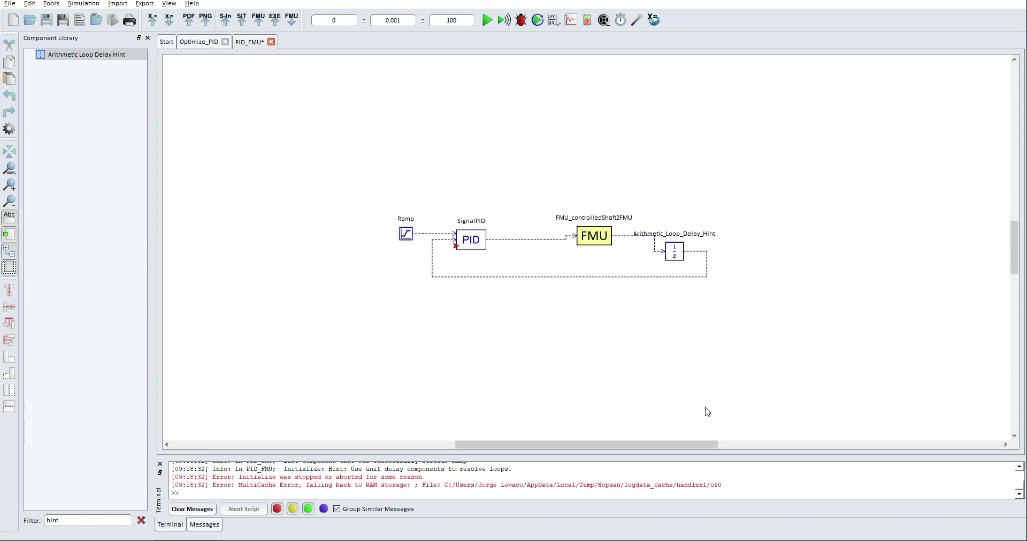
click(321, 178)
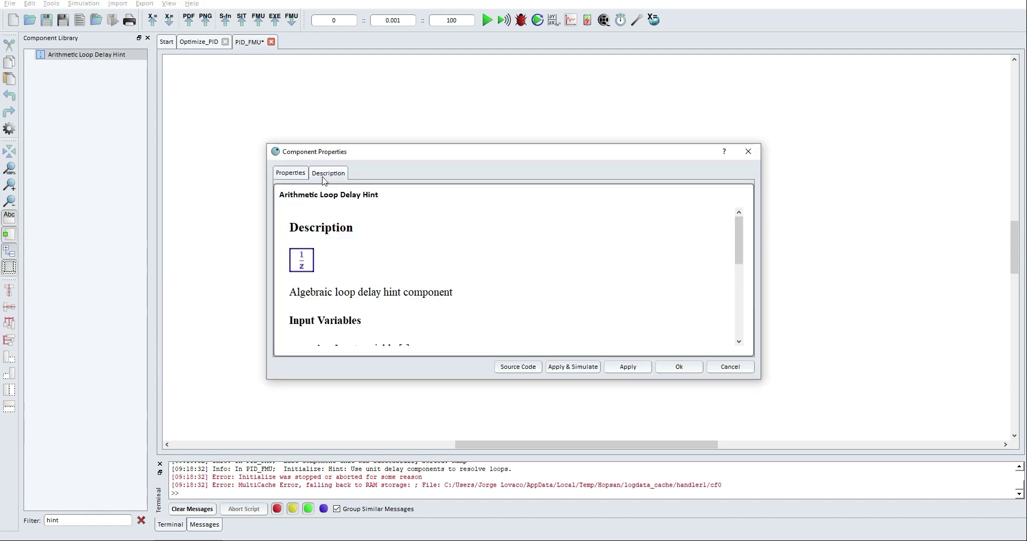
drag(740, 240, 736, 259)
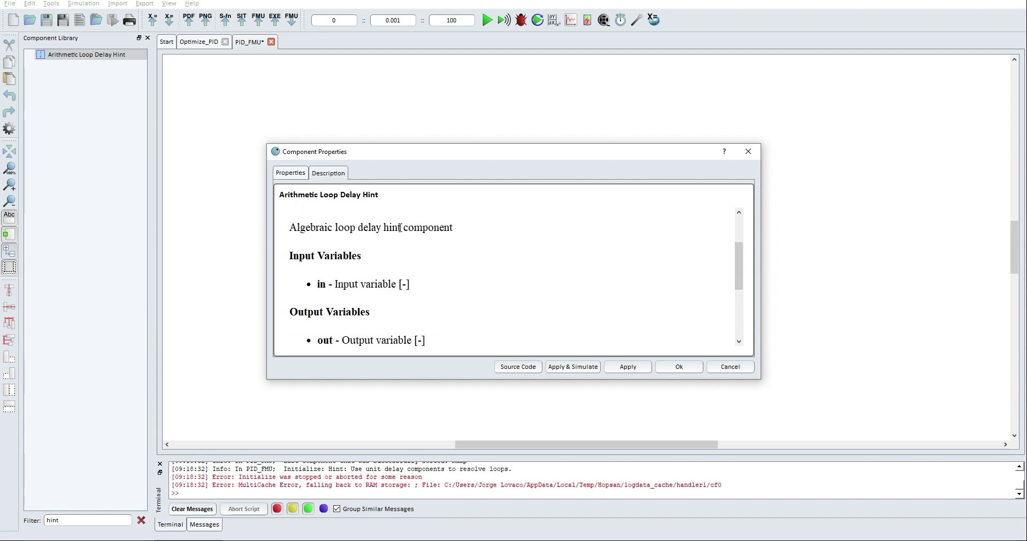
drag(735, 258, 739, 312)
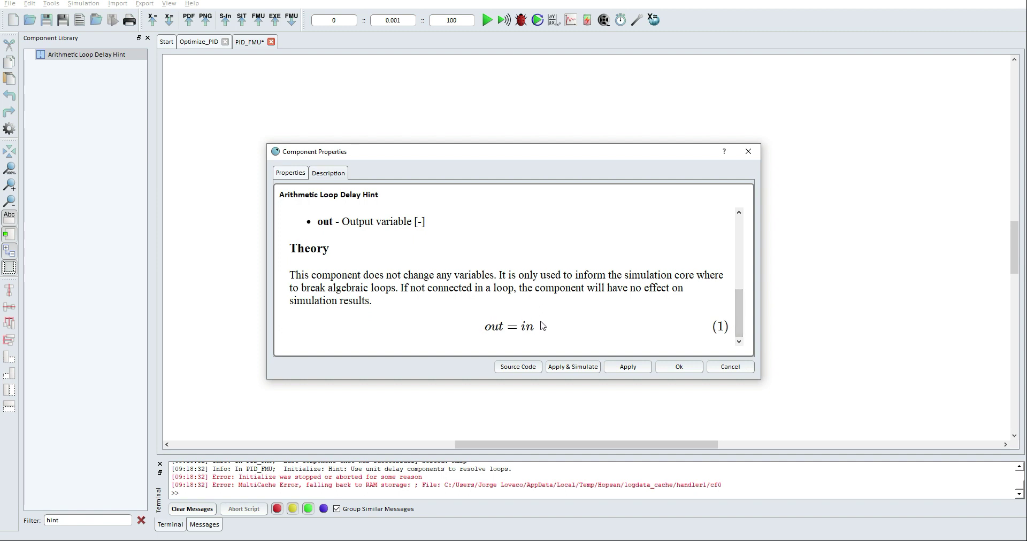
click(750, 156)
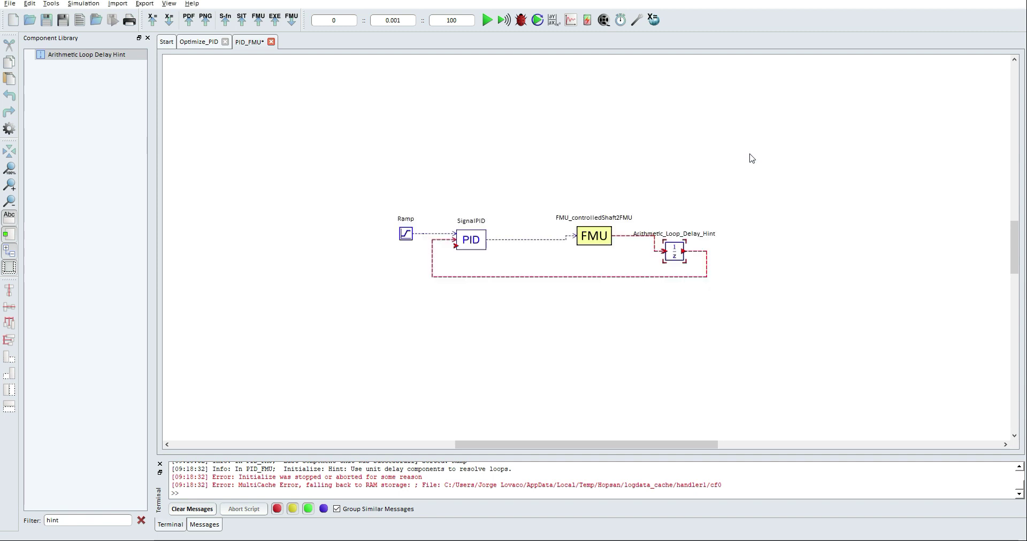
Clear the library filter, simulate the model and plot the FMU's y value over time.
click(141, 522)
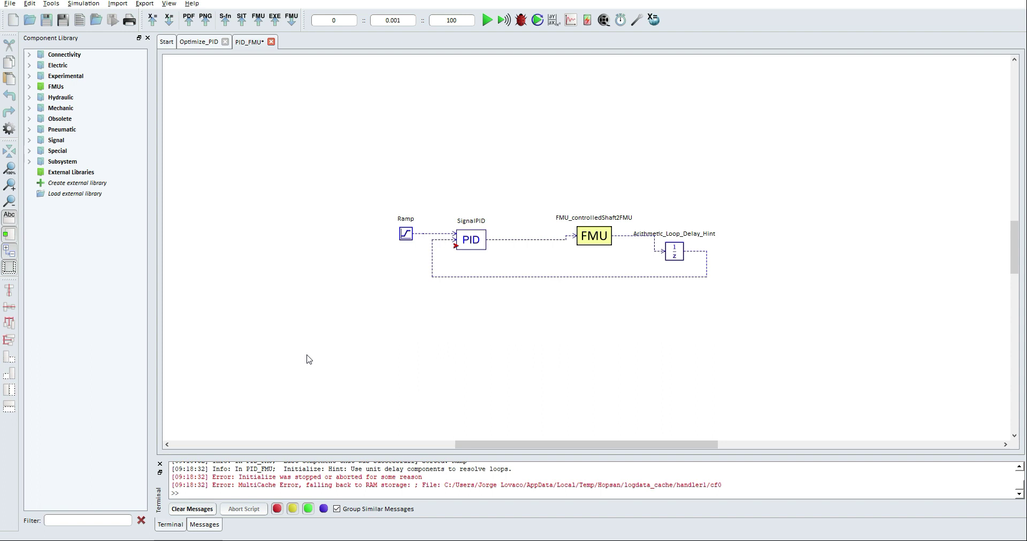
click(487, 21)
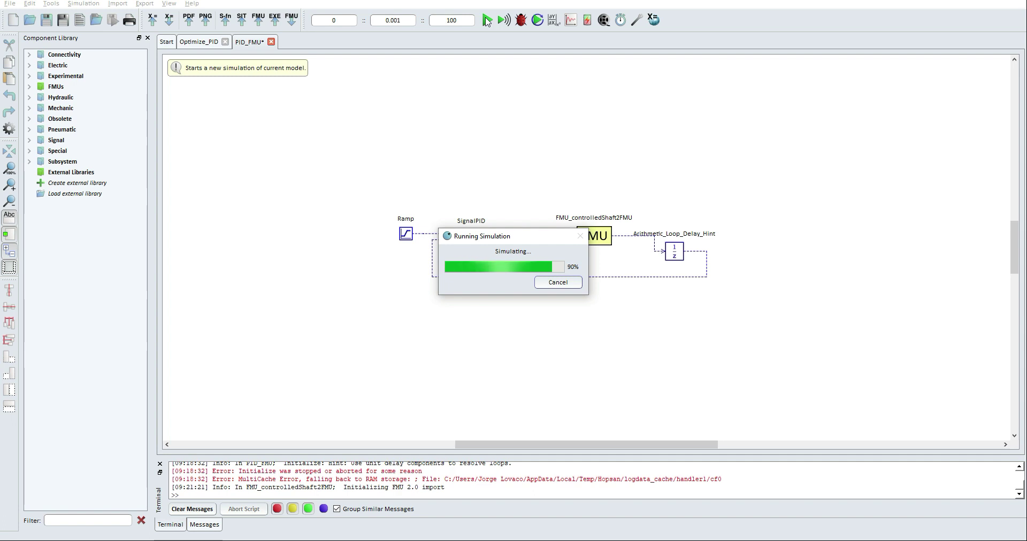
click(570, 20)
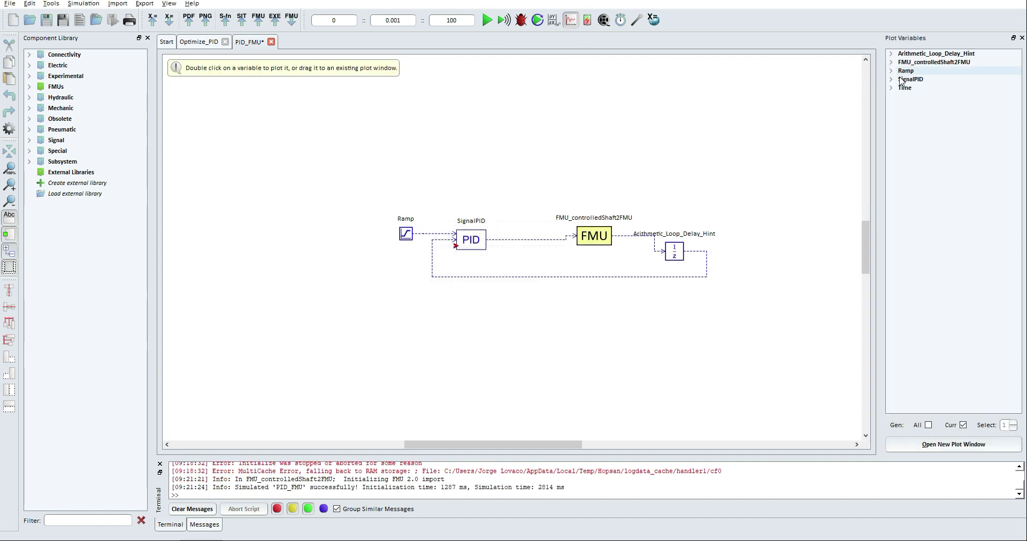
click(891, 62)
double_click(920, 80)
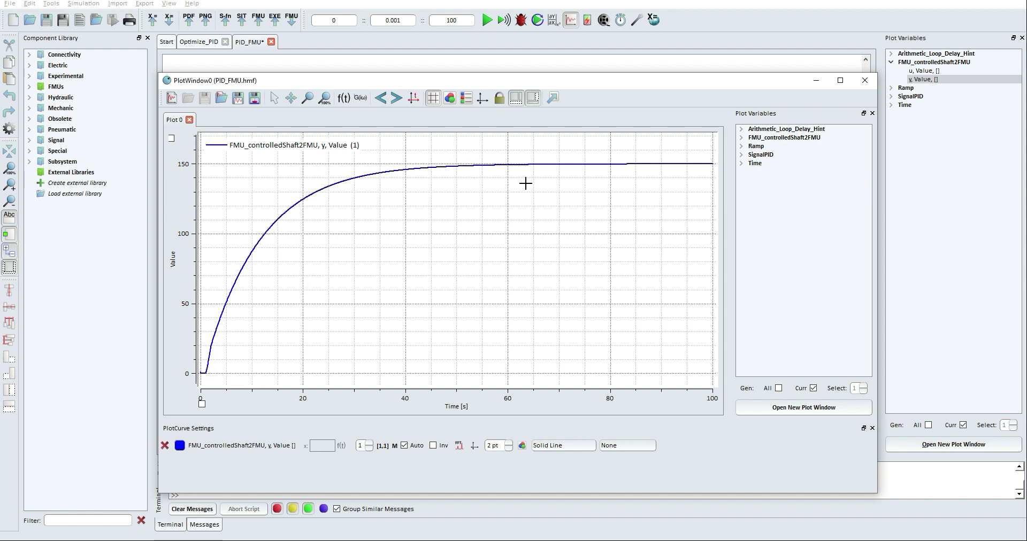
click(859, 85)
Review the SignalPID's input variables and gains, and locate its differential of actual value port in the model.
click(470, 238)
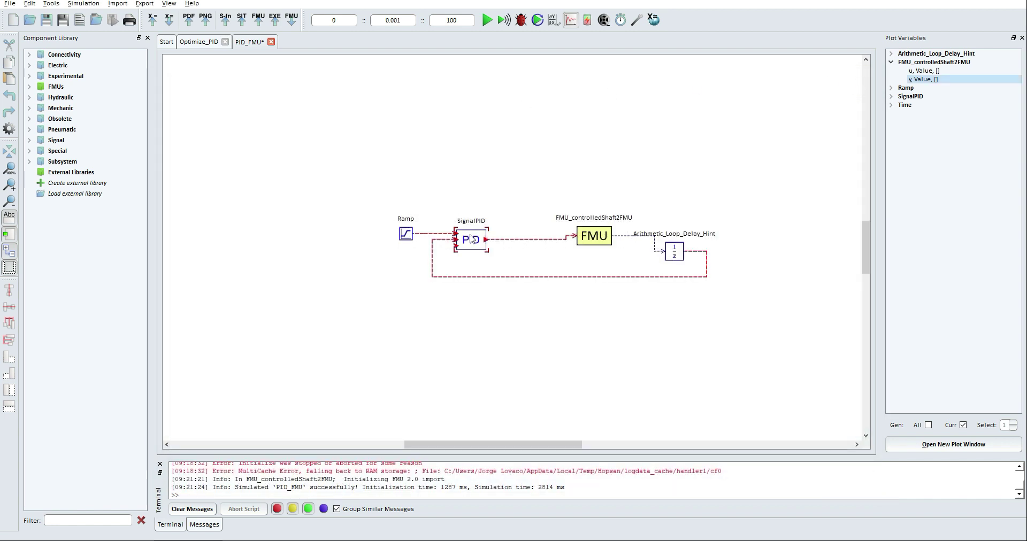
double_click(470, 239)
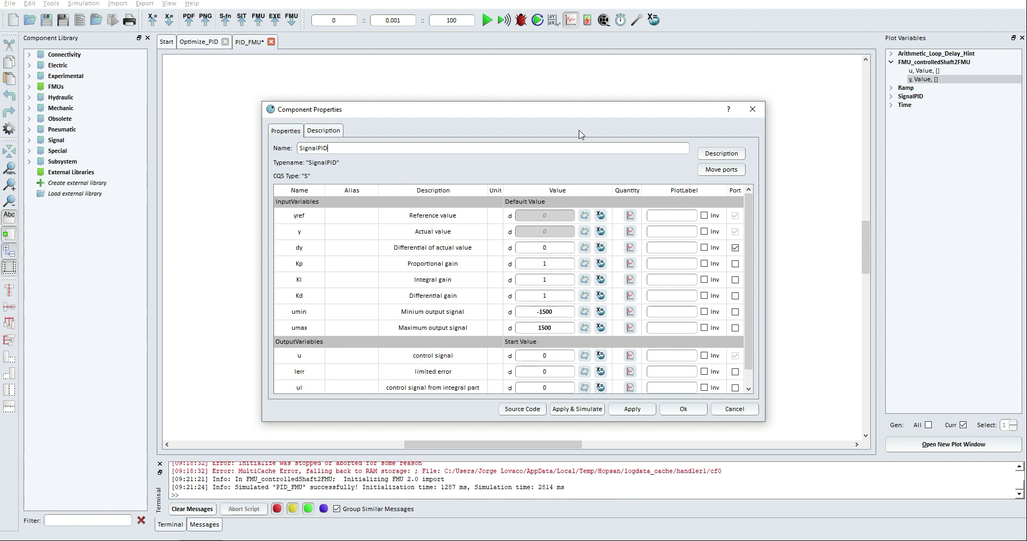
drag(576, 121, 577, 292)
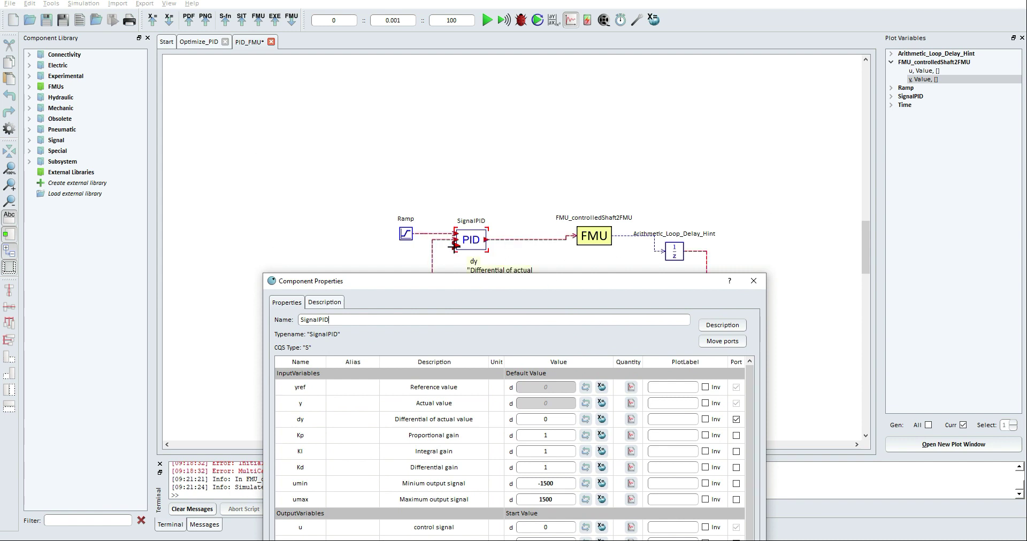
drag(477, 281, 492, 115)
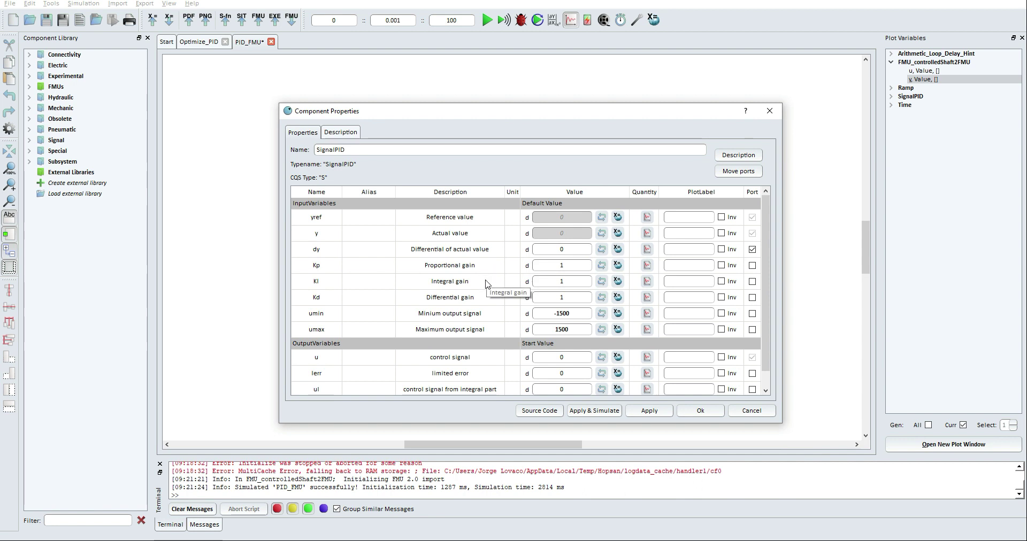
click(770, 111)
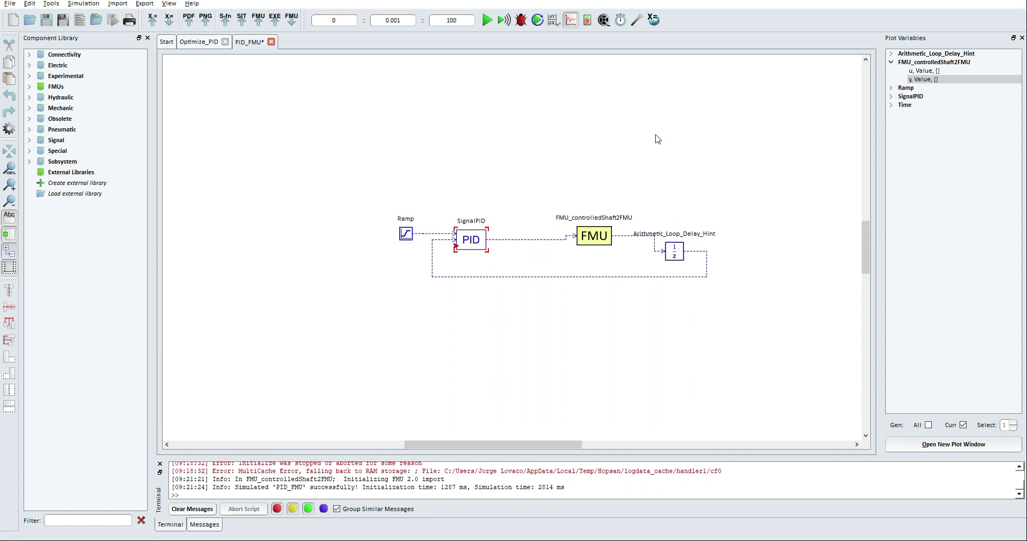
Start a wizard-based optimization with the Simplex (Nelder-Mead) algorithm, 50 iterations, and plotting of objective function values and particles.
click(538, 20)
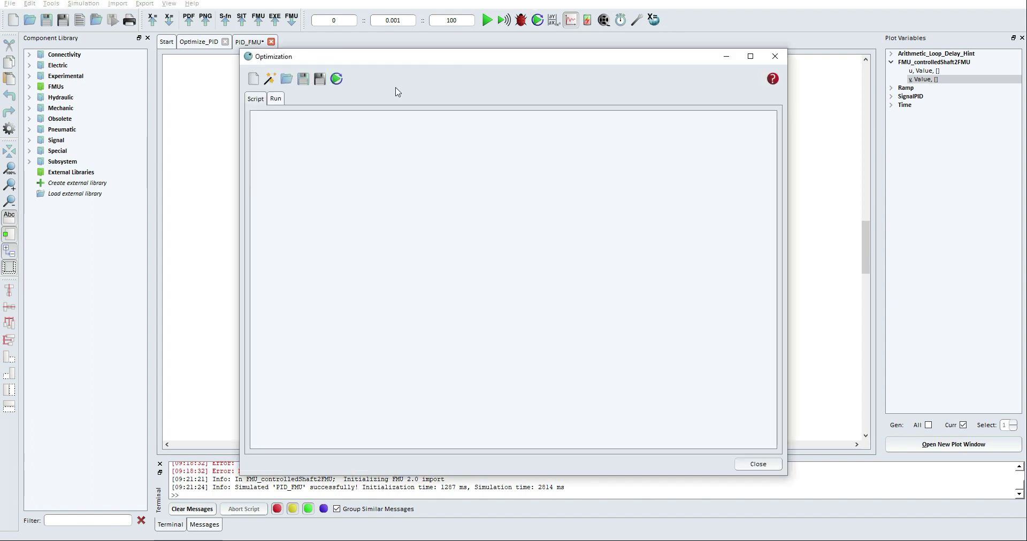
click(270, 79)
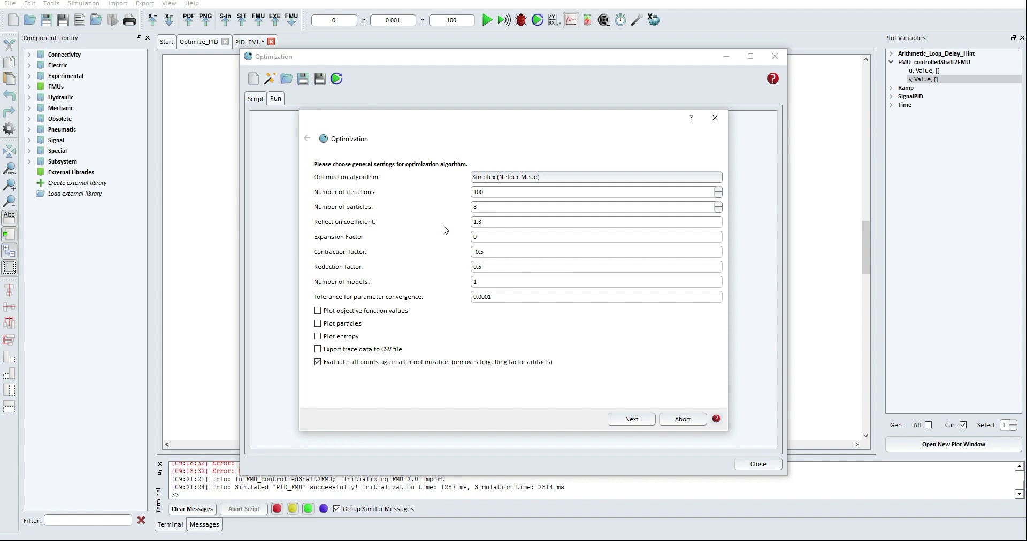
click(497, 179)
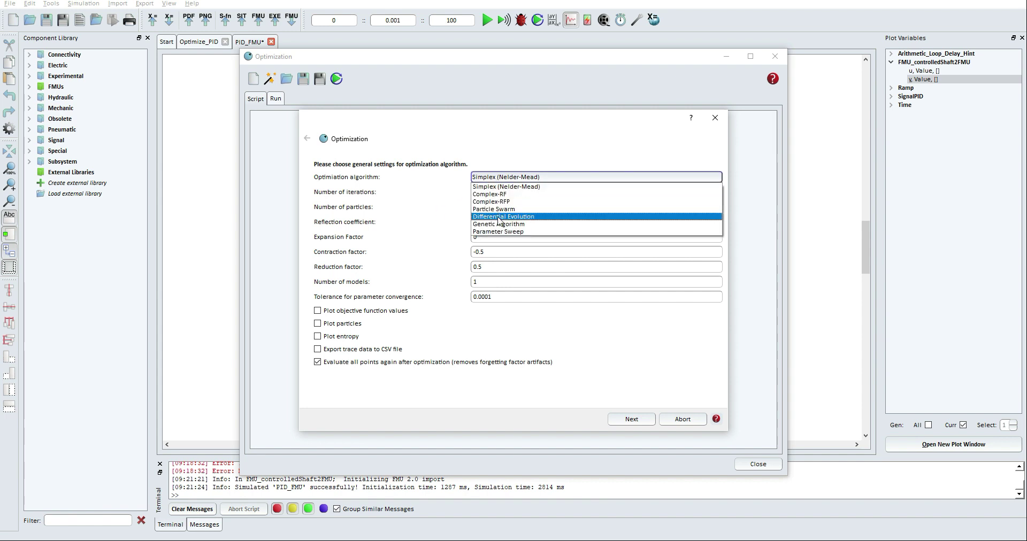
click(511, 186)
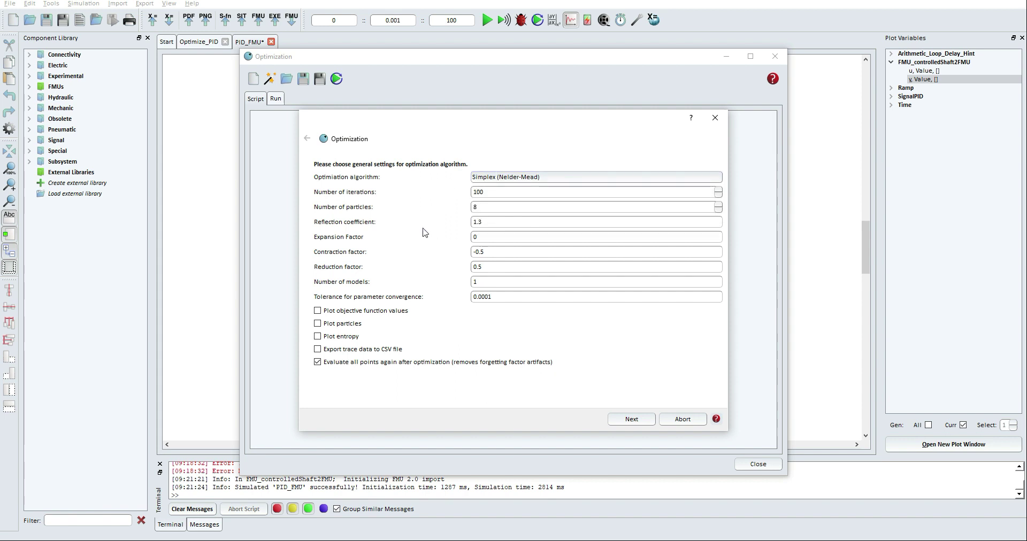
click(483, 192)
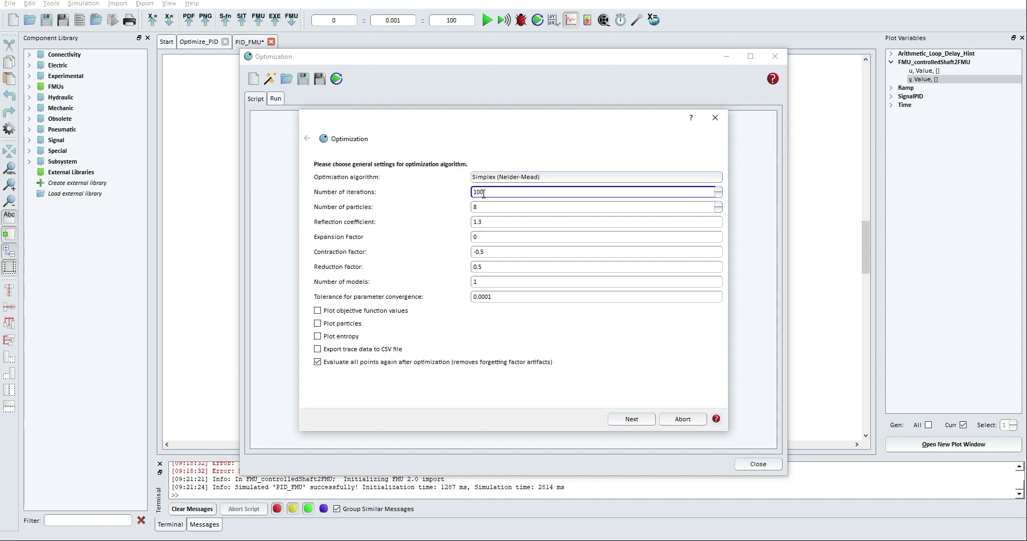
drag(484, 193, 463, 192)
text(50)
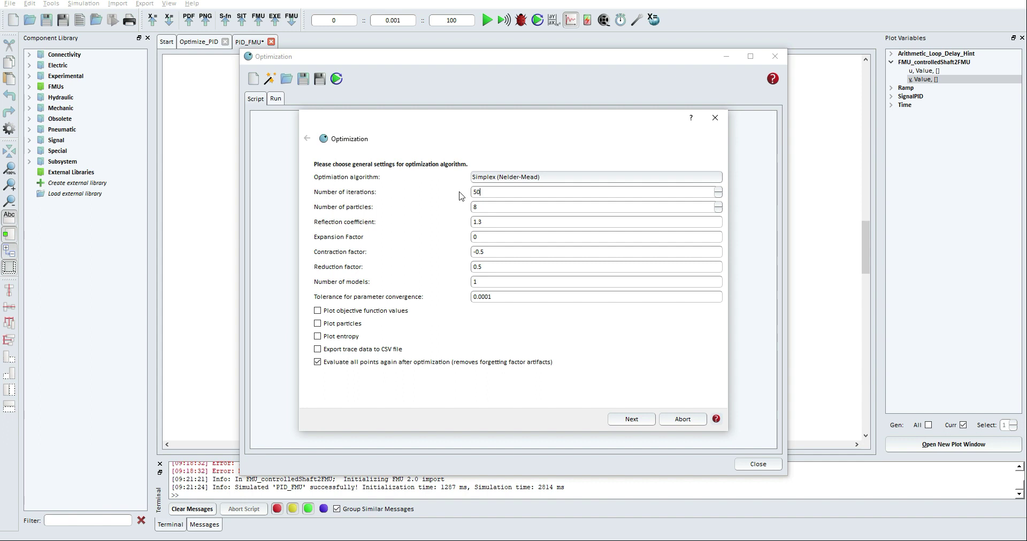
click(318, 311)
click(318, 324)
click(618, 423)
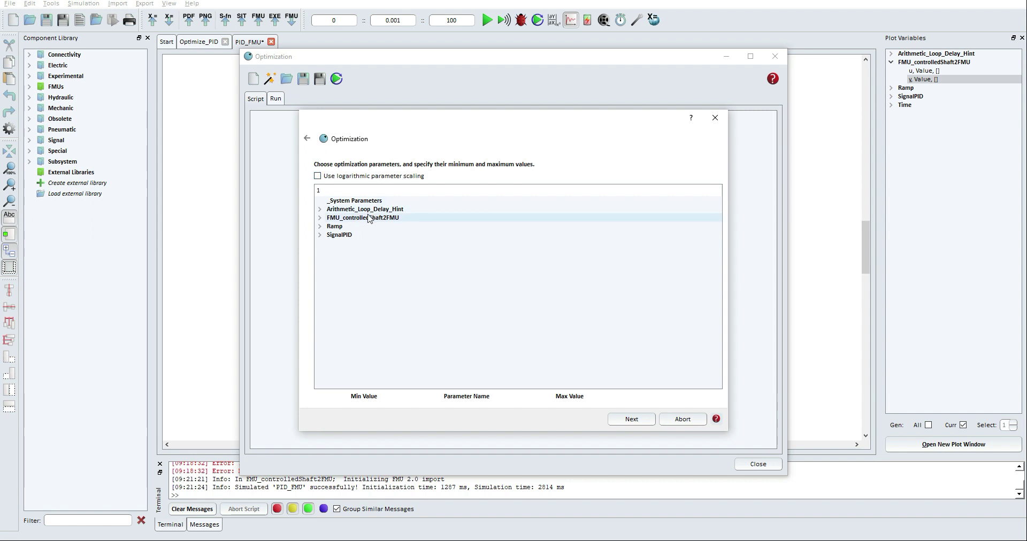
Choose the SignalPID's KI and Kp values as optimization parameters and set the maximum of both to 100.
click(320, 236)
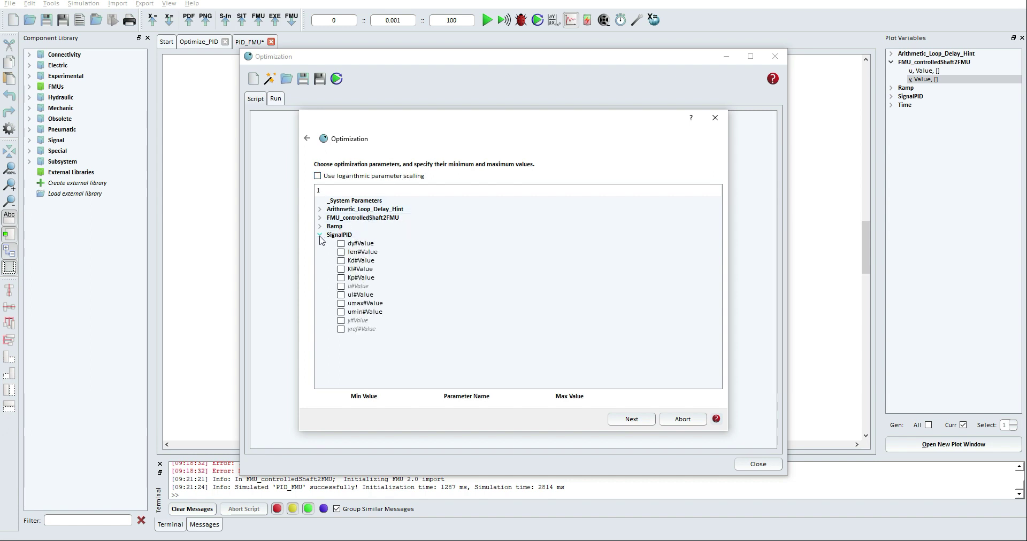
click(341, 270)
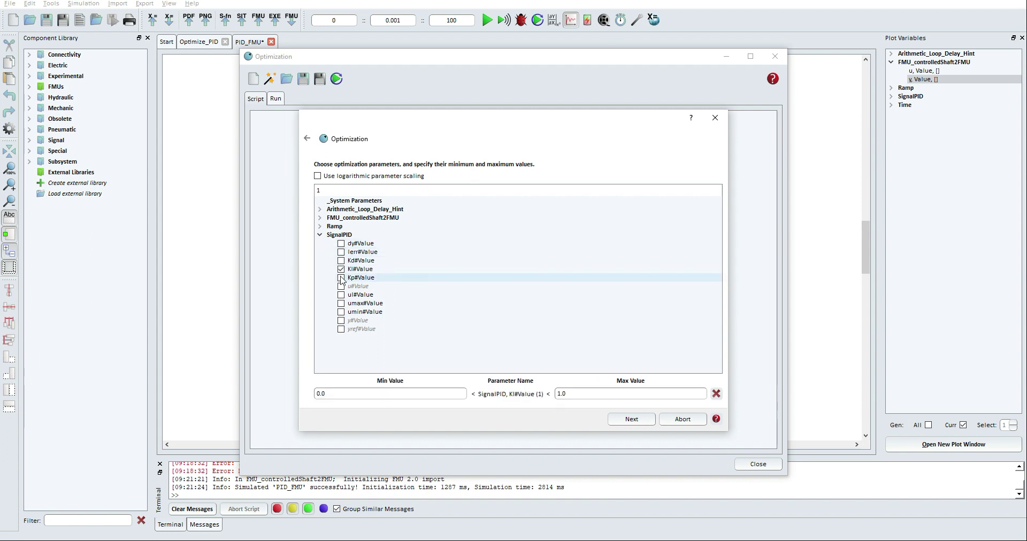
click(341, 279)
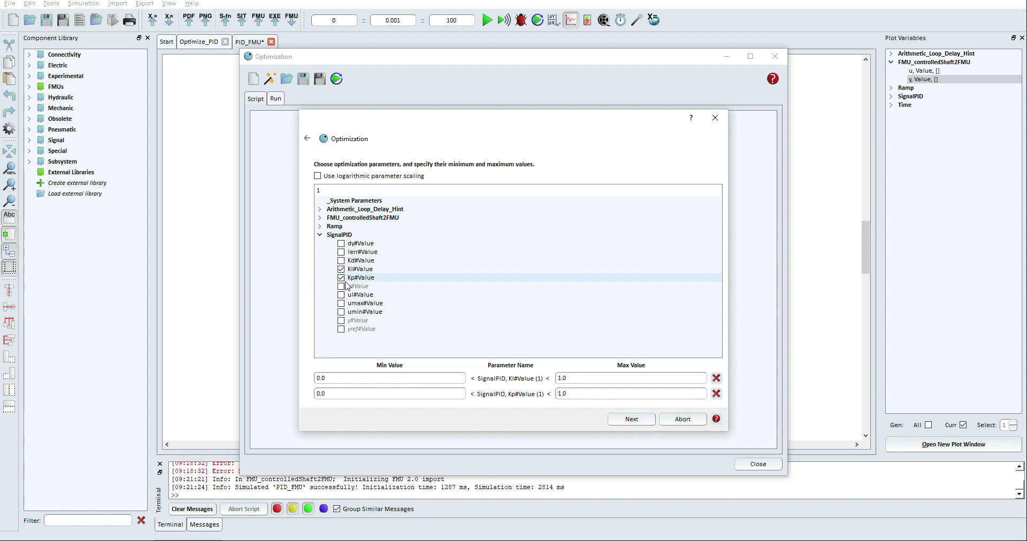
double_click(577, 378)
text(100)
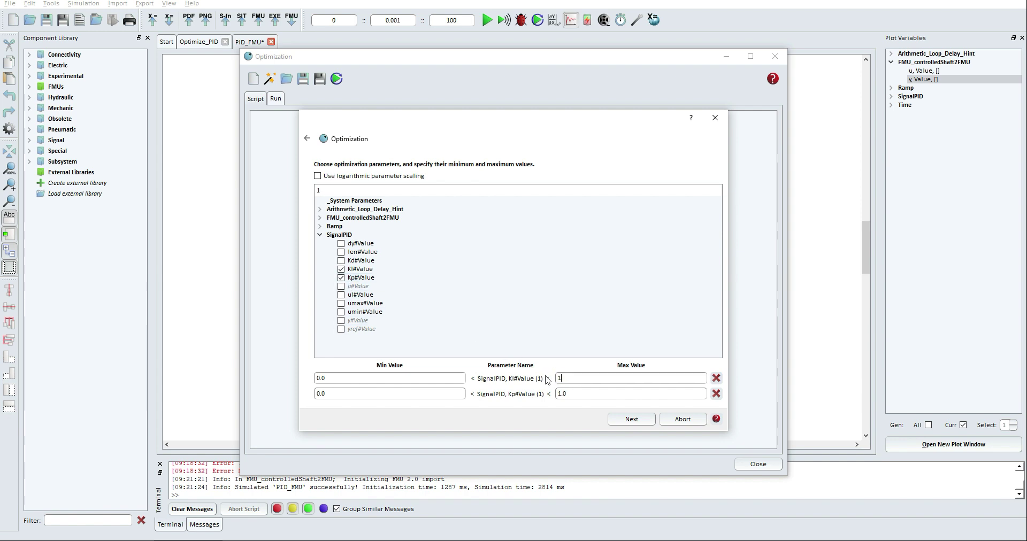
double_click(567, 393)
text(1)
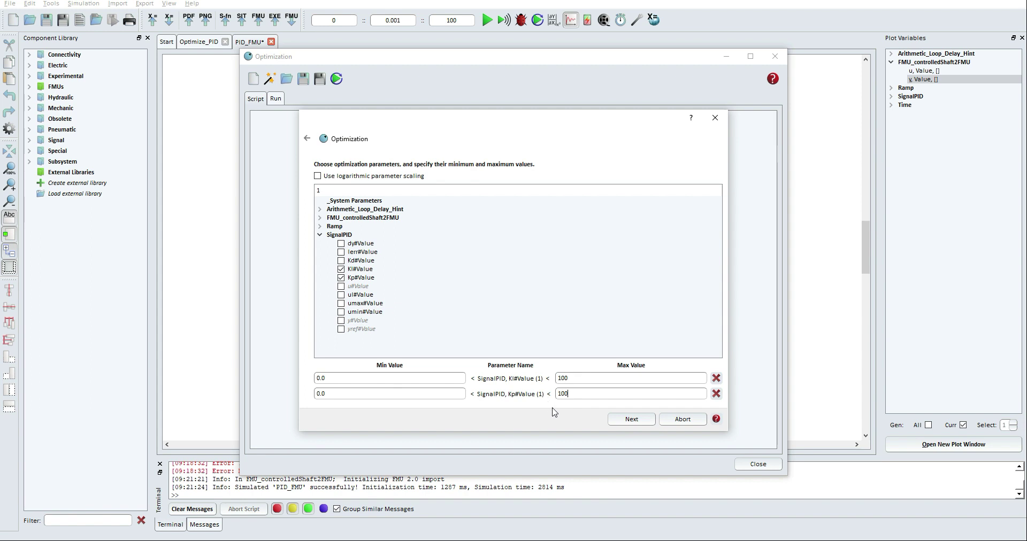
click(631, 420)
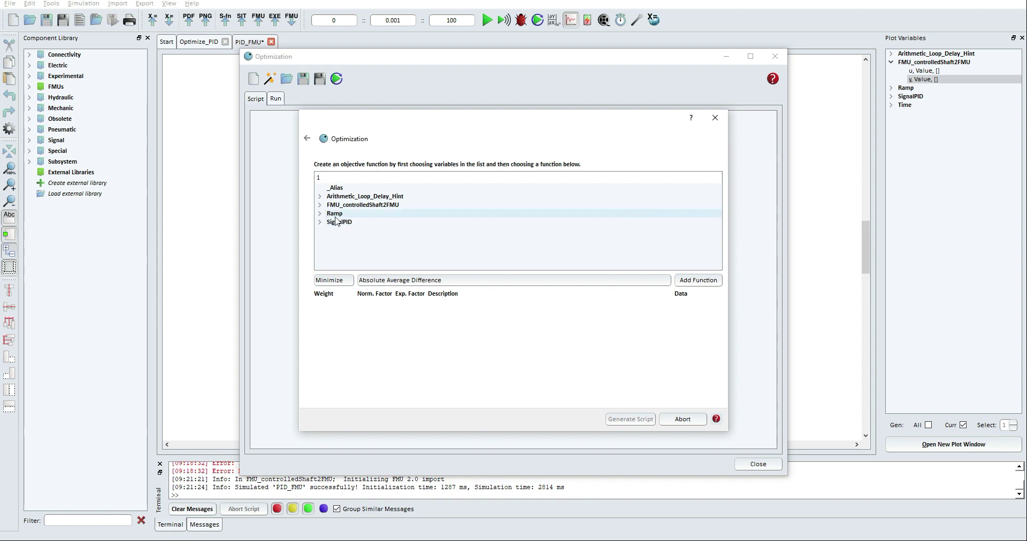
Add an objective function minimizing the absolute average difference between the Ramp's out value and the FMU's y value, and generate the optimization script.
click(320, 213)
click(331, 223)
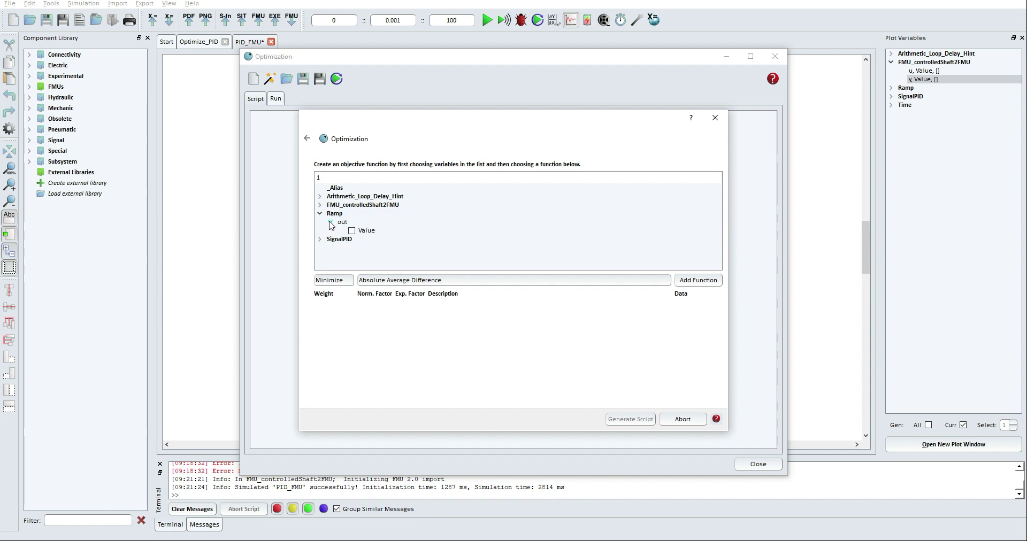
click(320, 204)
click(331, 222)
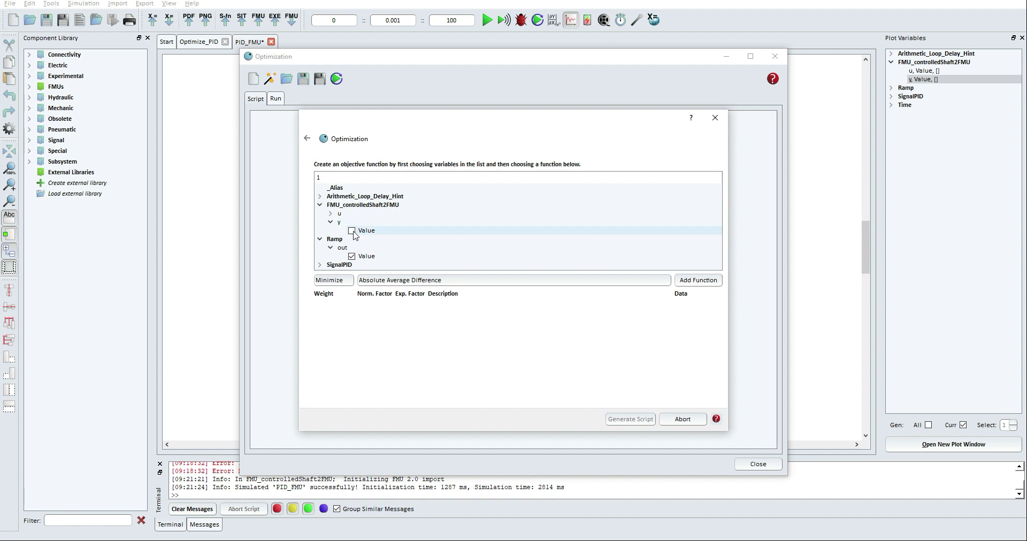
click(352, 231)
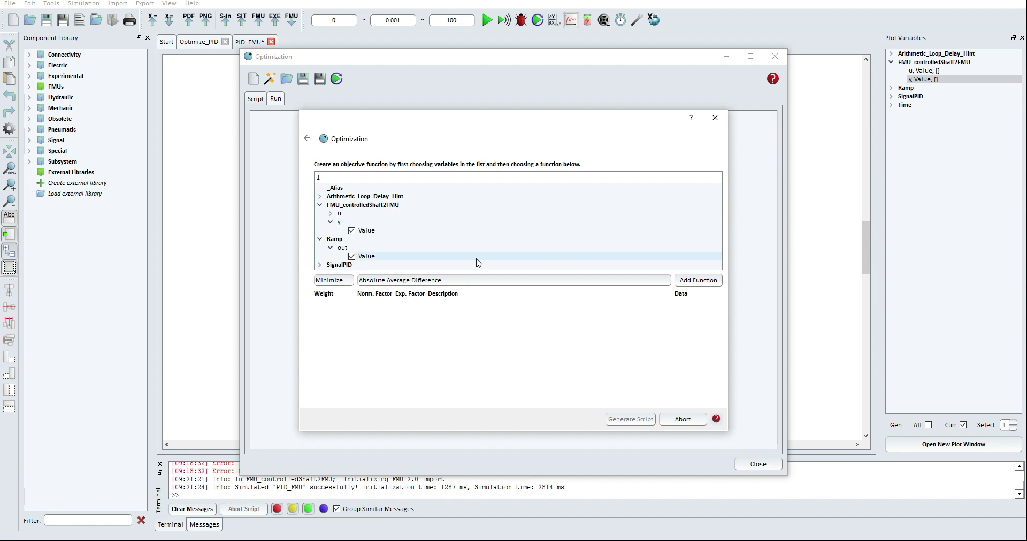
click(702, 283)
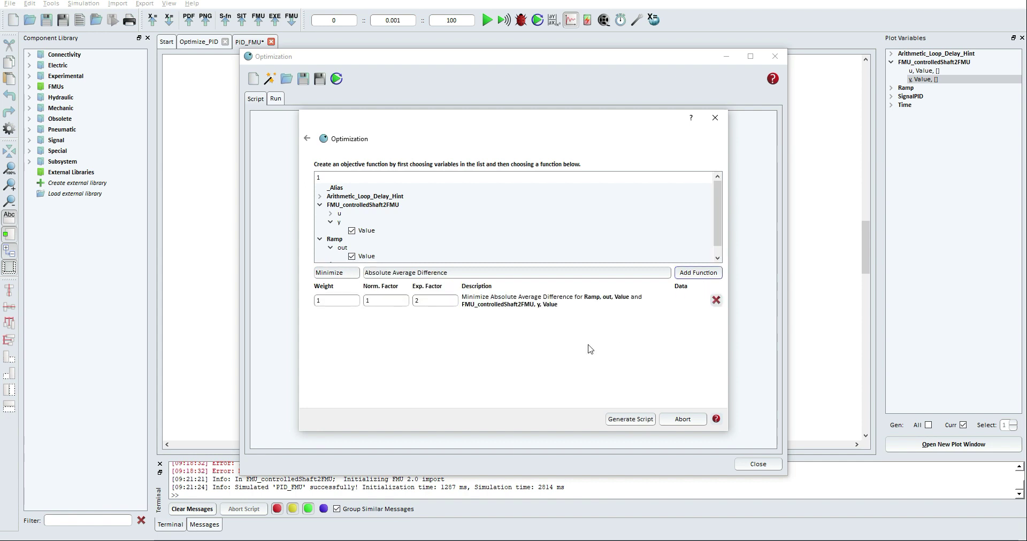
click(616, 419)
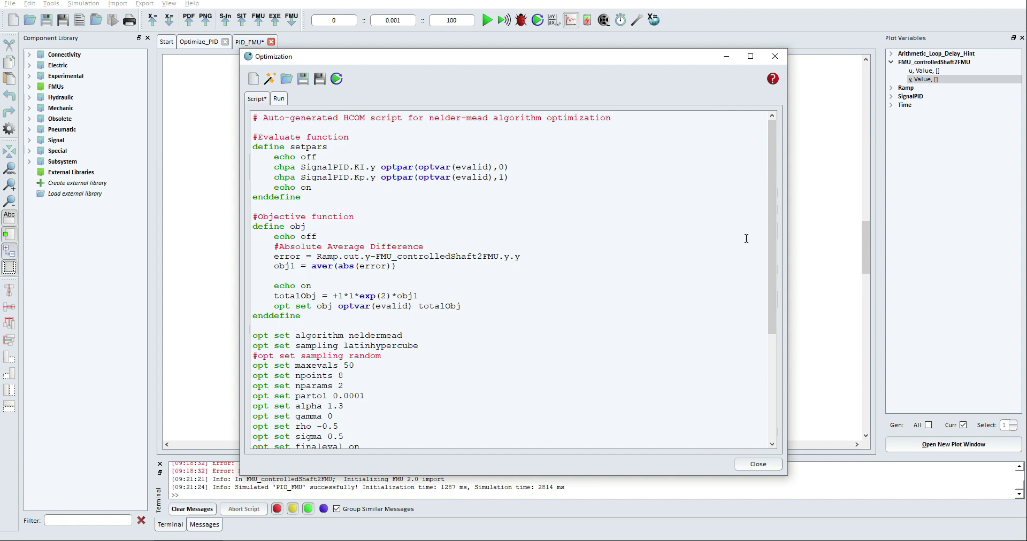
Run the generated Nelder-Mead optimization script without saving it.
mouse_move(769, 223)
mouse_down()
mouse_move(768, 337)
mouse_move(766, 221)
mouse_up()
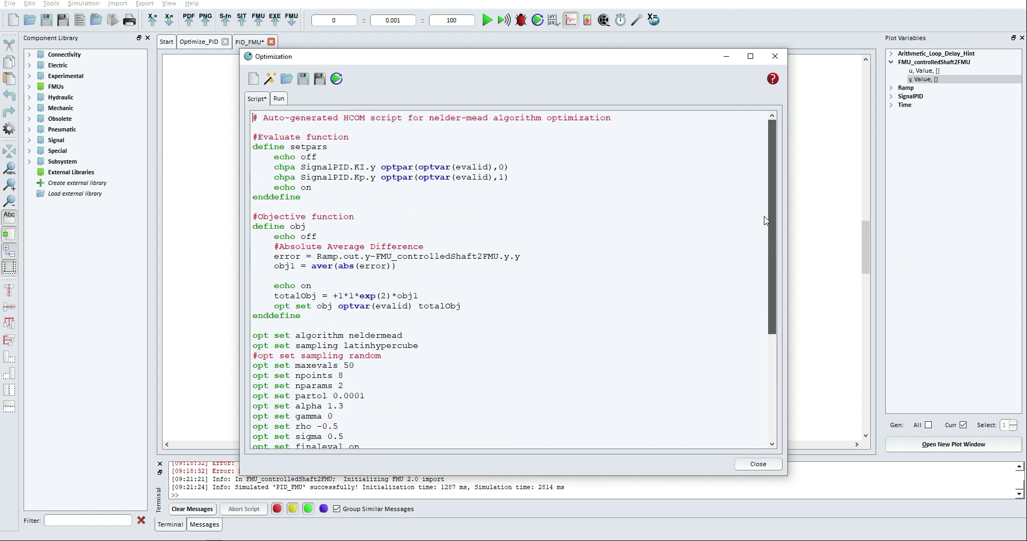
click(336, 79)
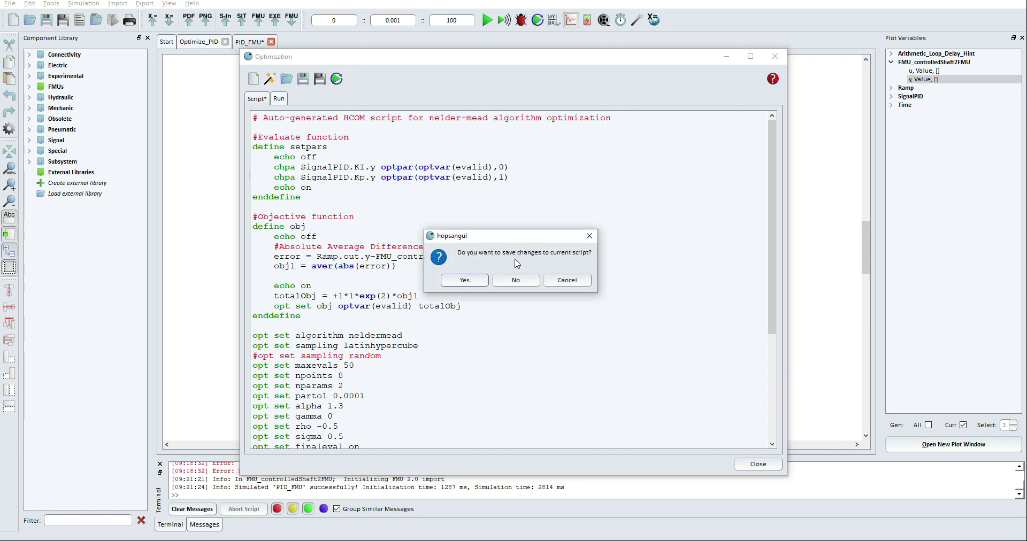
click(516, 281)
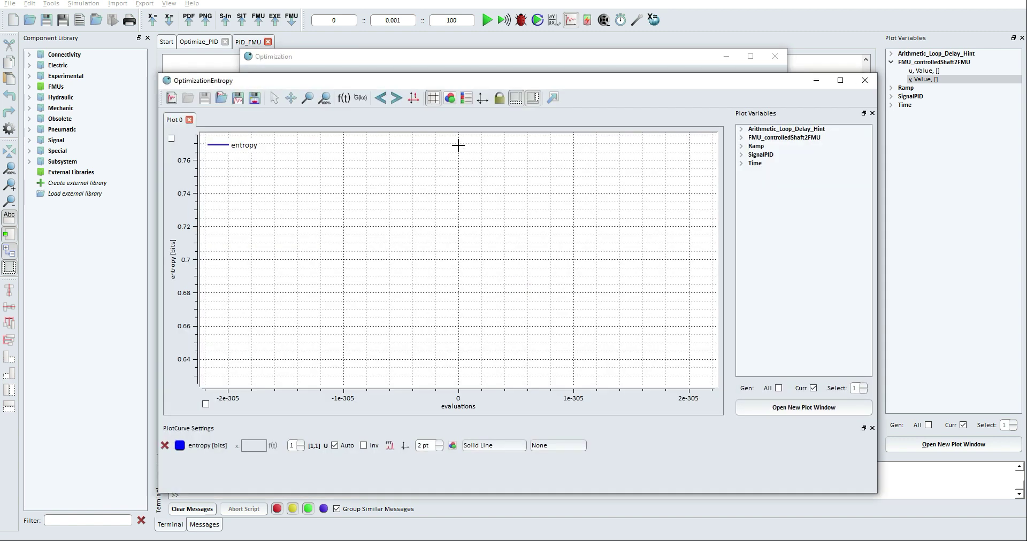
Spread out the entropy, parameter, objective function and optimization windows to monitor the optimization's progress and candidate values.
drag(471, 82, 614, 122)
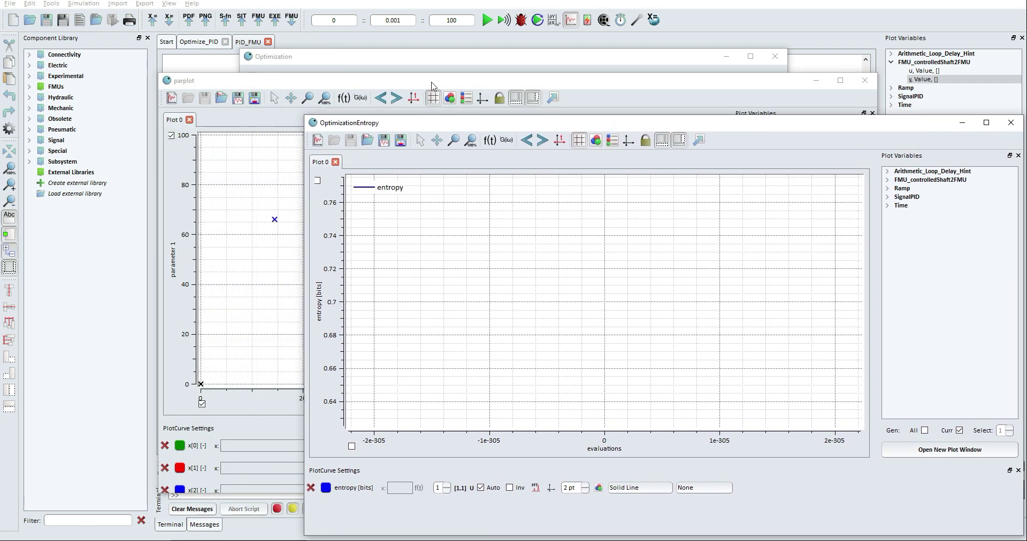
drag(434, 83, 282, 2)
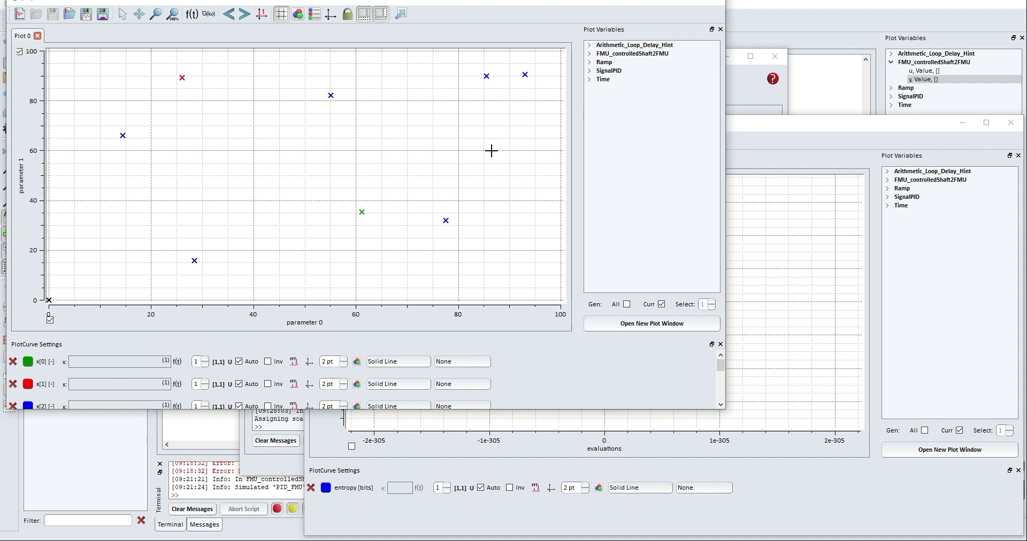
click(758, 90)
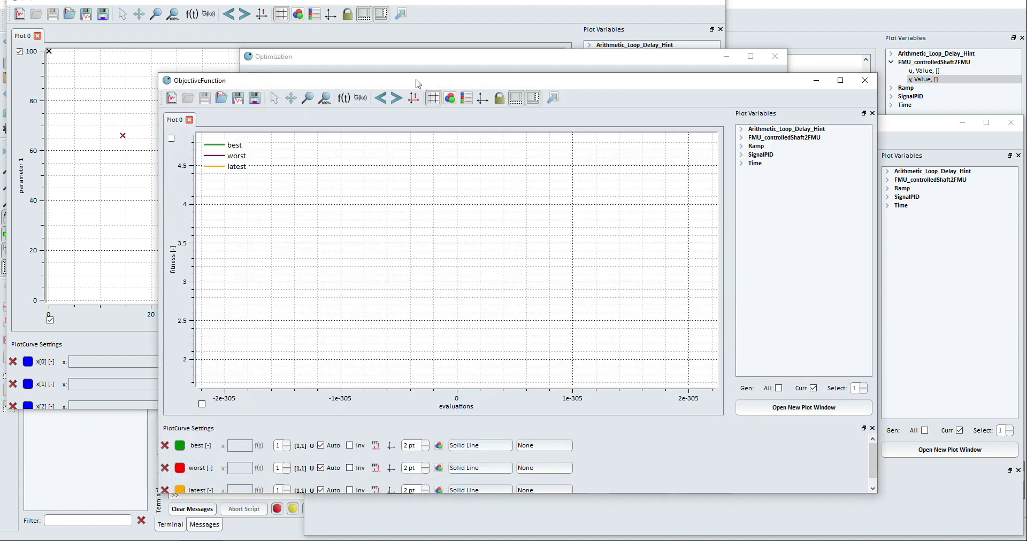
drag(428, 84, 563, 126)
drag(443, 61, 282, 19)
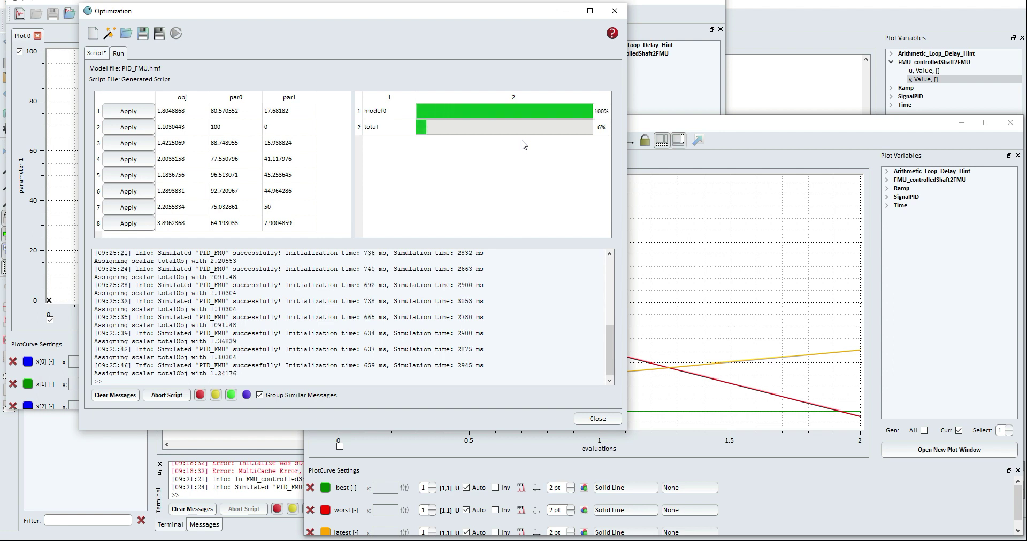
click(704, 126)
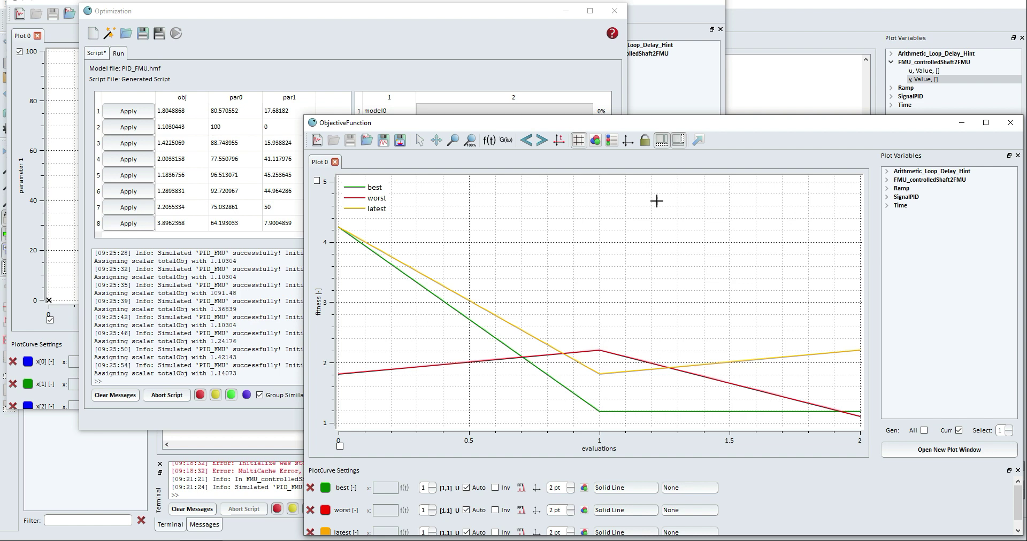
click(523, 17)
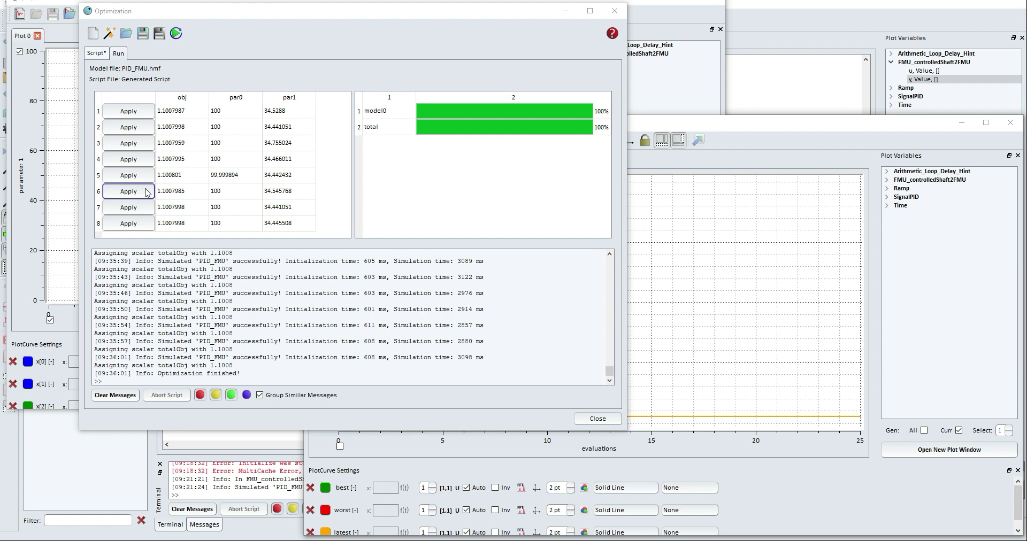
Apply the sixth optimized parameter set to the model, and close the optimization dialog and its plot windows.
click(147, 193)
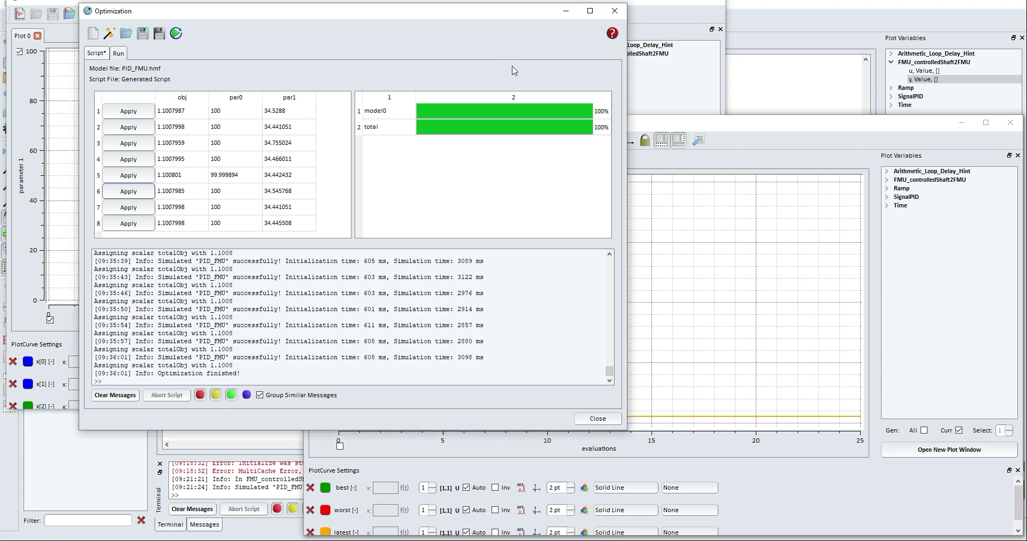
click(614, 12)
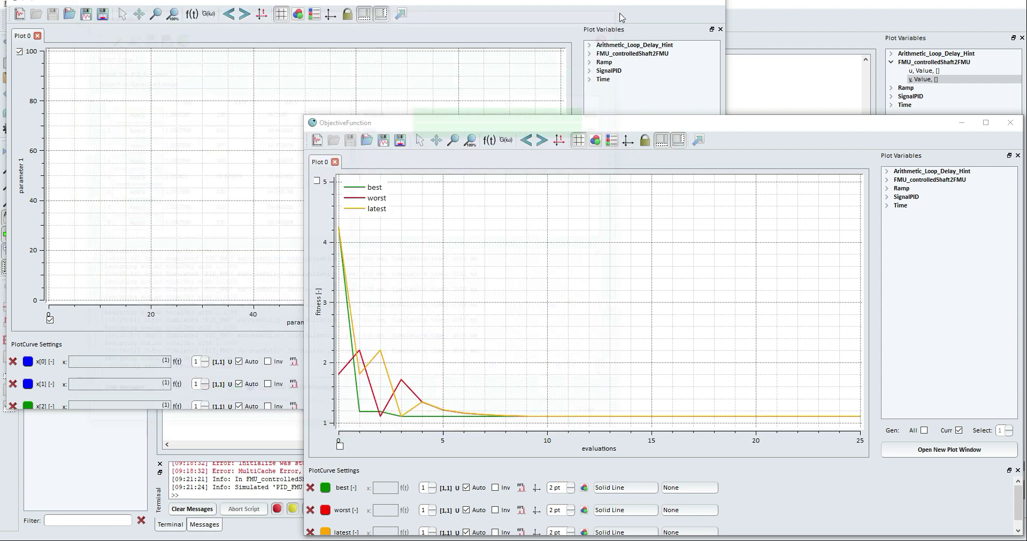
click(705, 5)
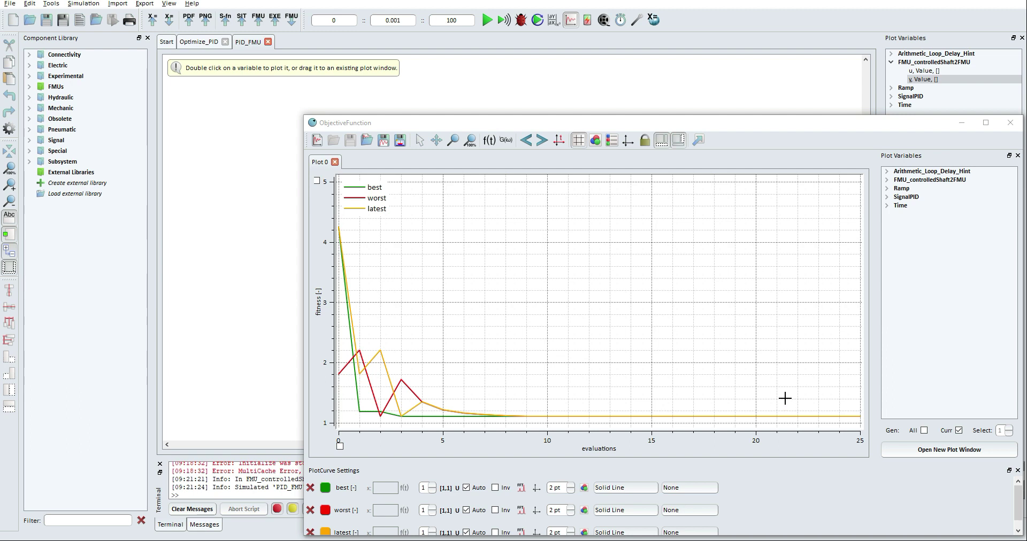
click(1008, 127)
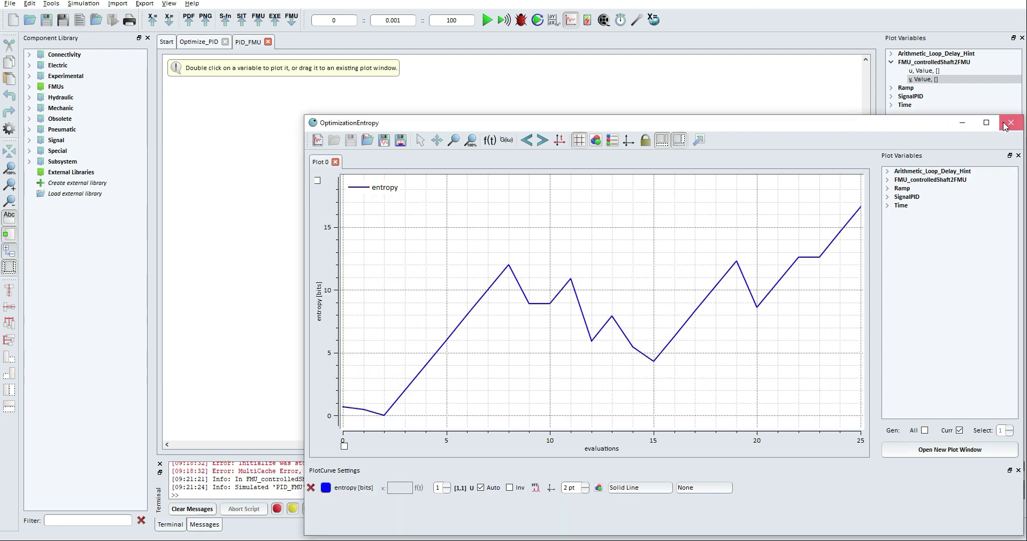
click(1004, 126)
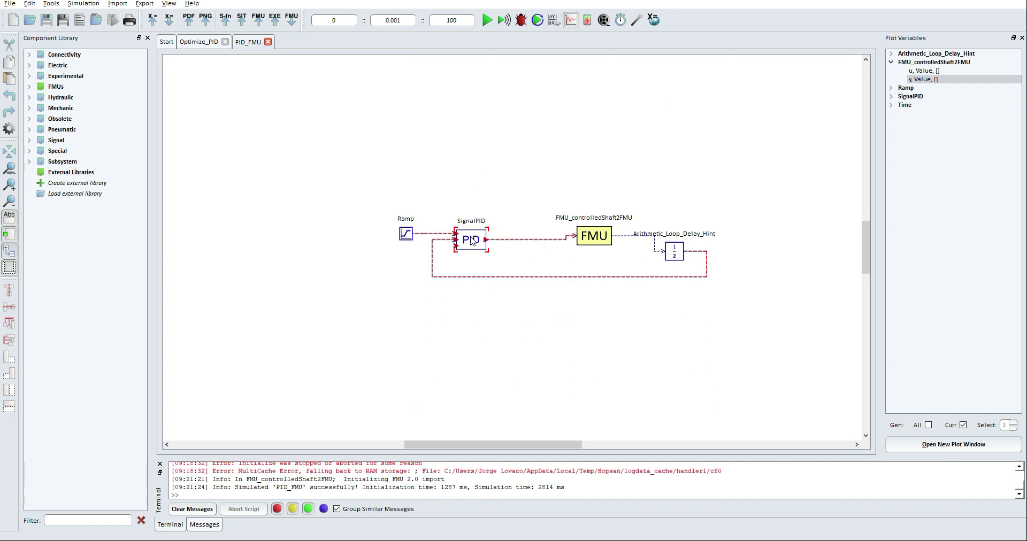
Check the SignalPID's optimized Kp and KI gains, and simulate the model with them.
double_click(472, 242)
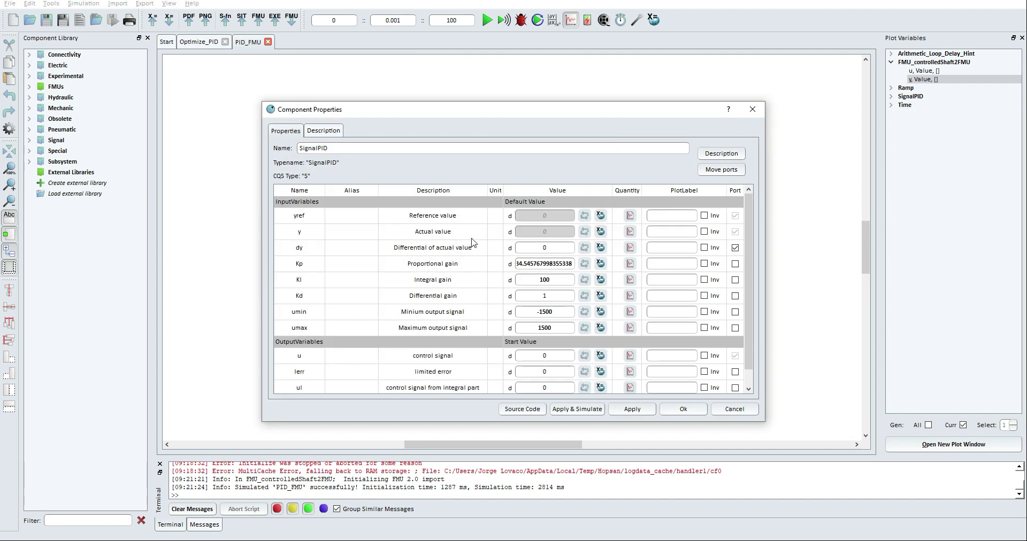
click(541, 264)
drag(517, 264, 533, 278)
click(556, 277)
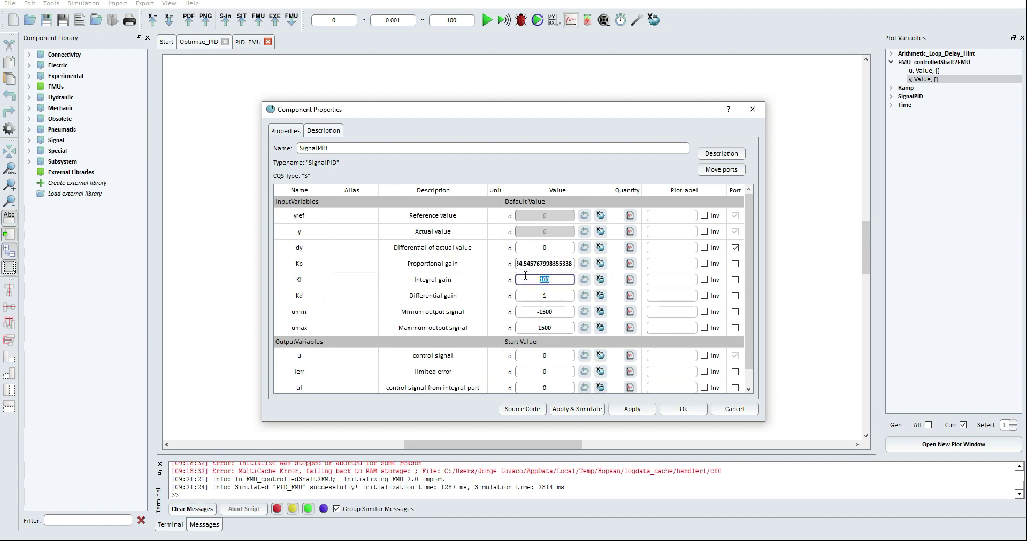
click(576, 411)
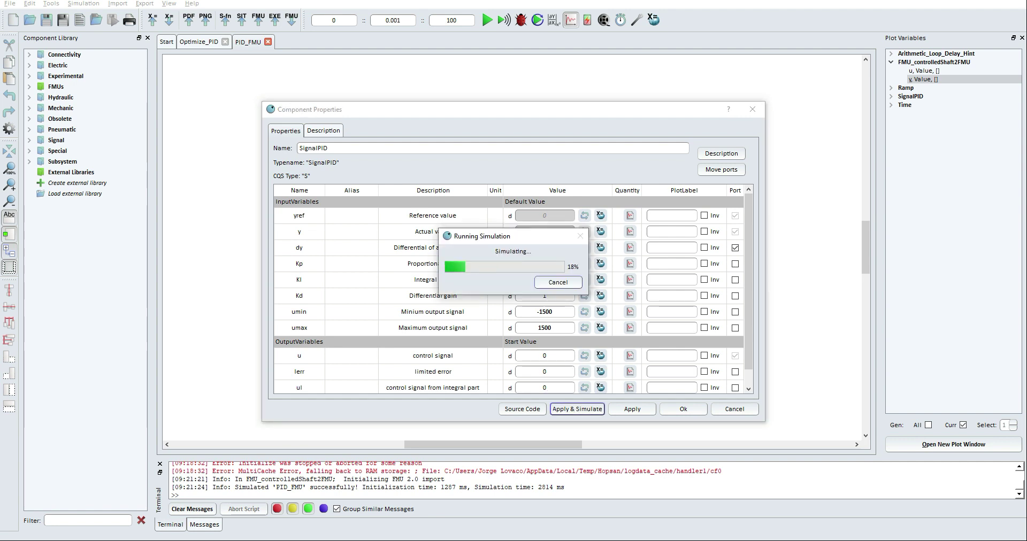
click(683, 409)
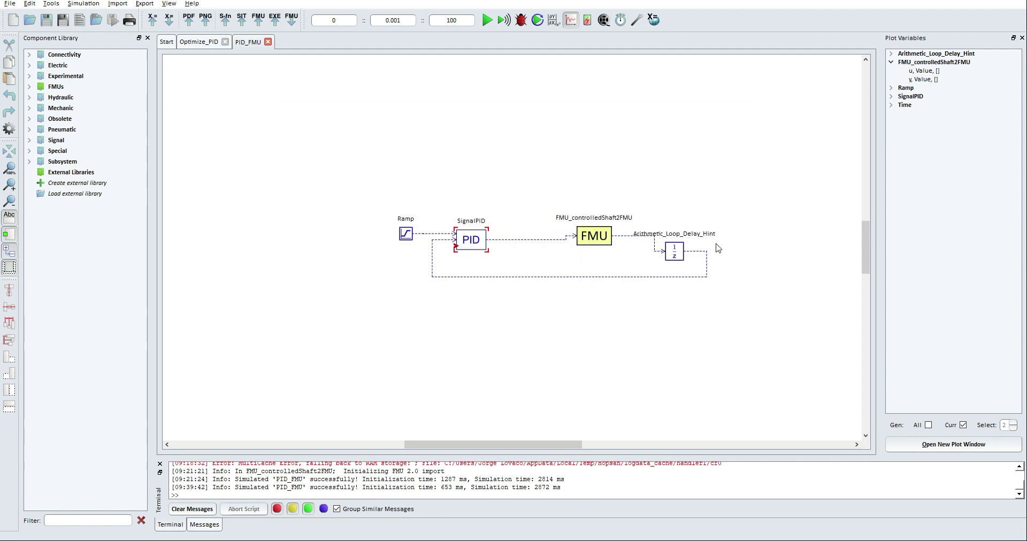
Plot the FMU's y value over time and examine the initial rise up close.
double_click(922, 81)
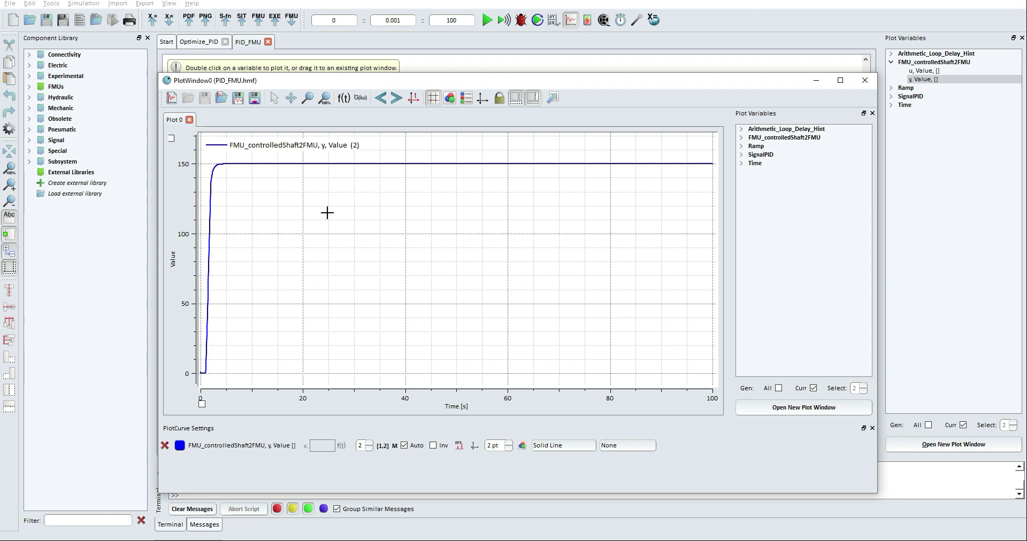
click(308, 99)
drag(236, 159, 199, 378)
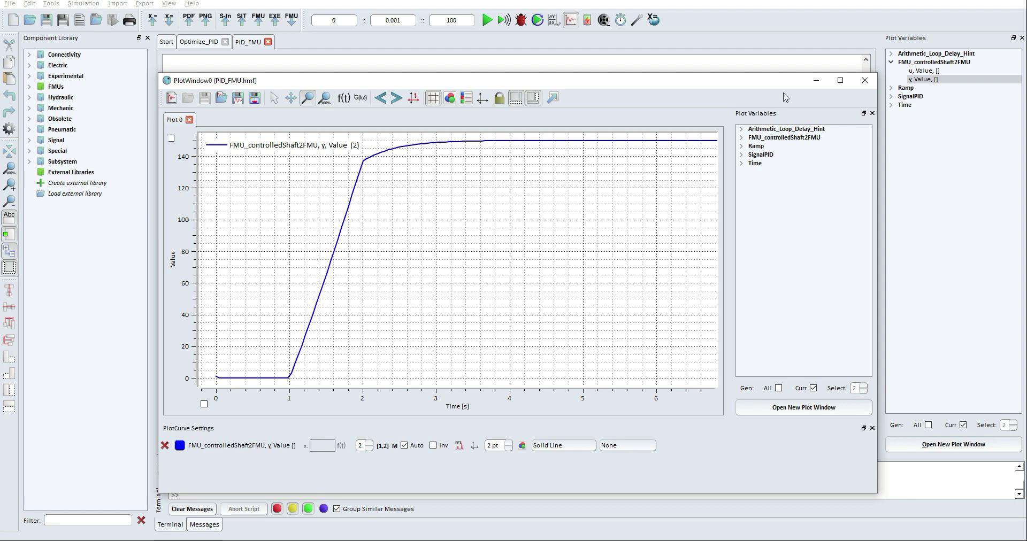
click(865, 80)
Copy the SignalPID's Kp value 34.545767998355338 into the gain k of the pid block in OpenModelica's controlledShaft model.
click(470, 239)
double_click(470, 240)
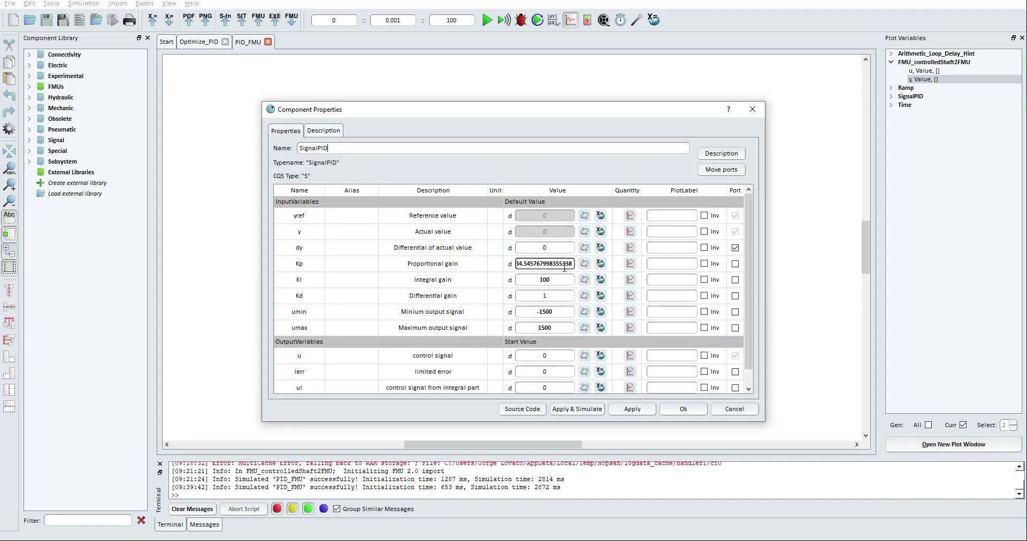
drag(519, 264, 590, 266)
key(ctrl+c)
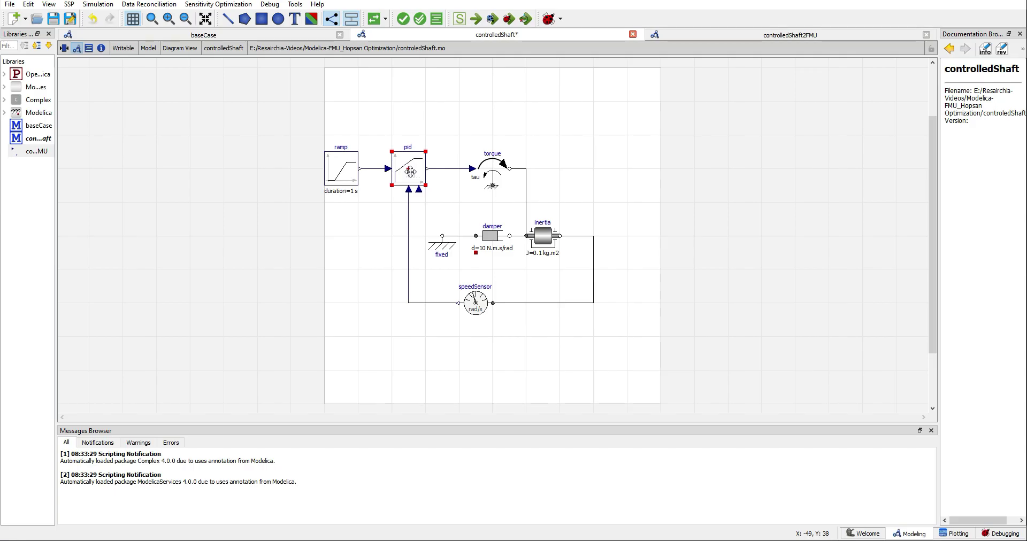
double_click(413, 172)
click(359, 221)
key(ctrl+v)
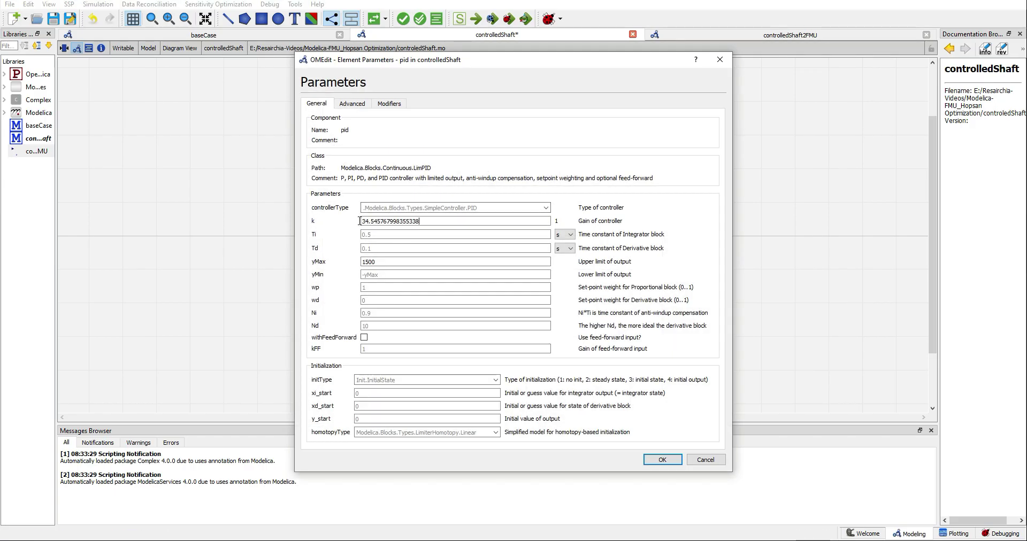
Look up the SignalPID's KI gain in Hopsan and set the OpenModelica pid block's integrator time constant Ti to 100 s.
key(alt+Tab)
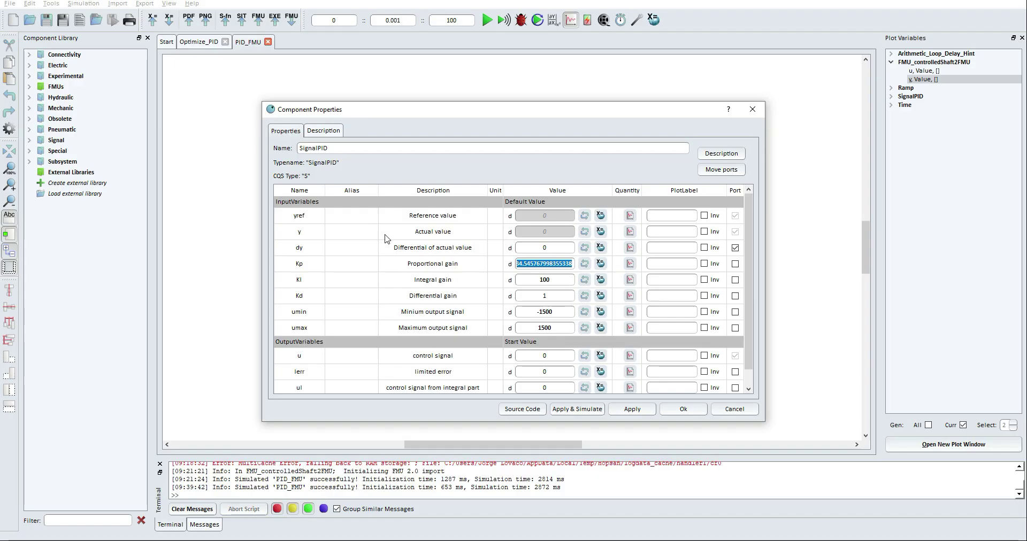
click(525, 277)
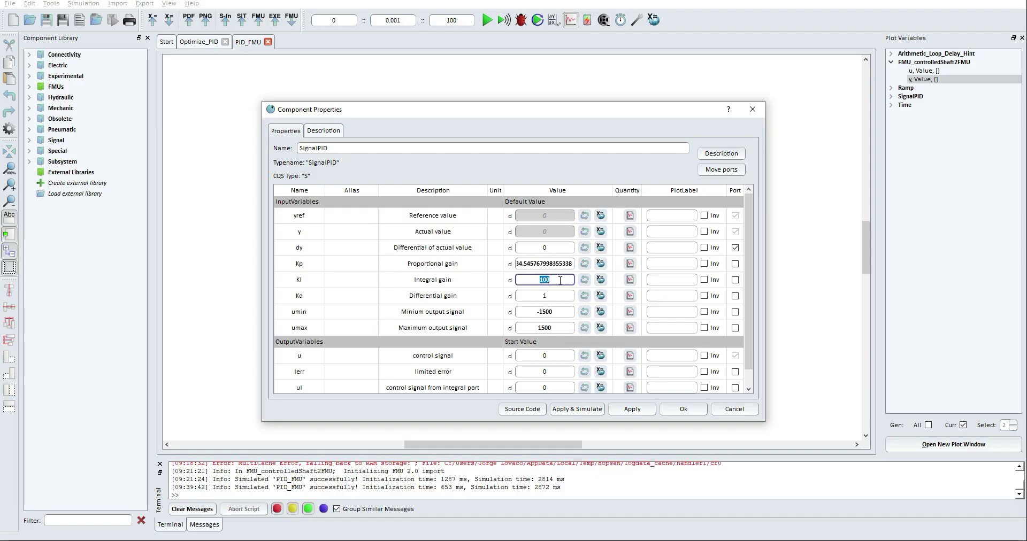
key(alt+Tab)
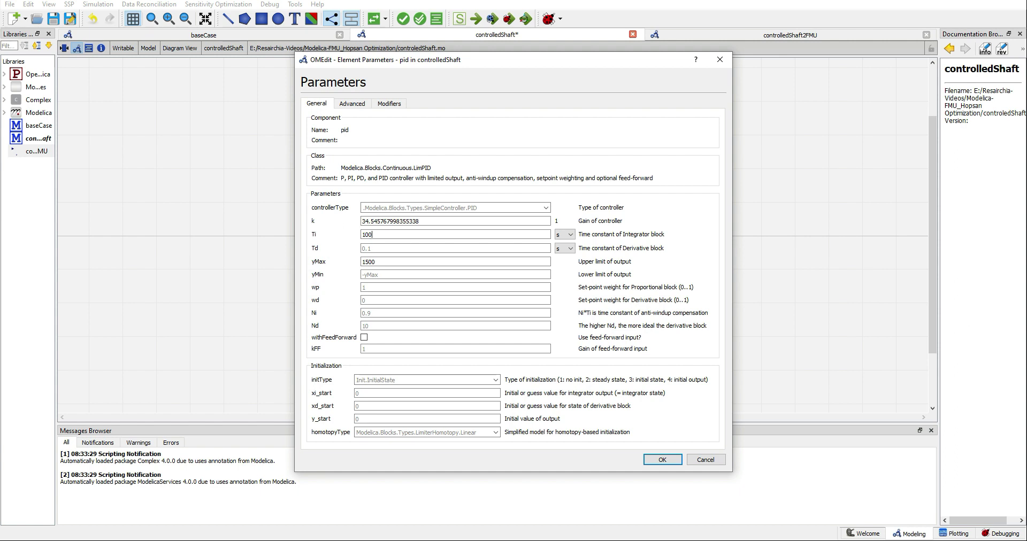
click(662, 460)
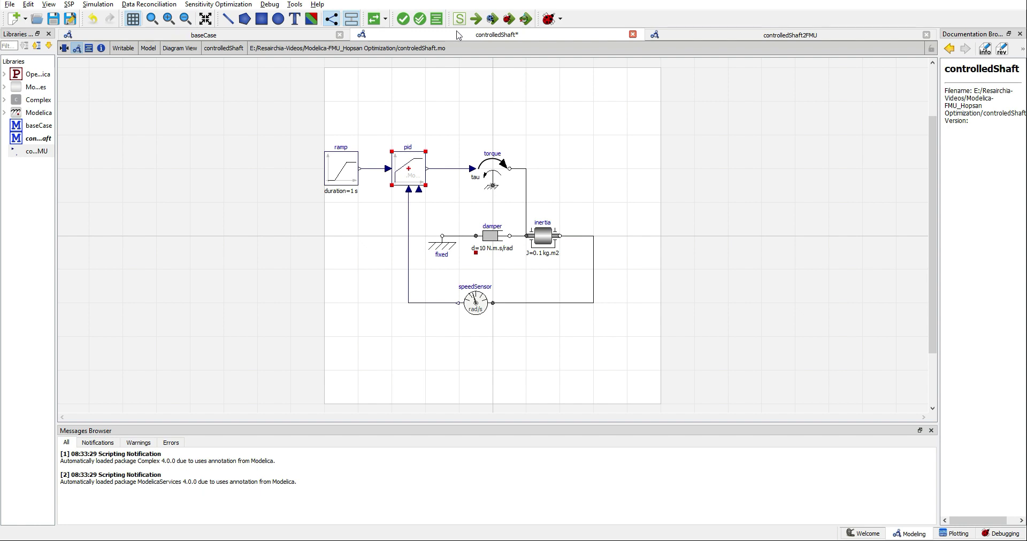
Simulate the controlledShaft model and plot the speedSensor's angular velocity w over time.
click(475, 19)
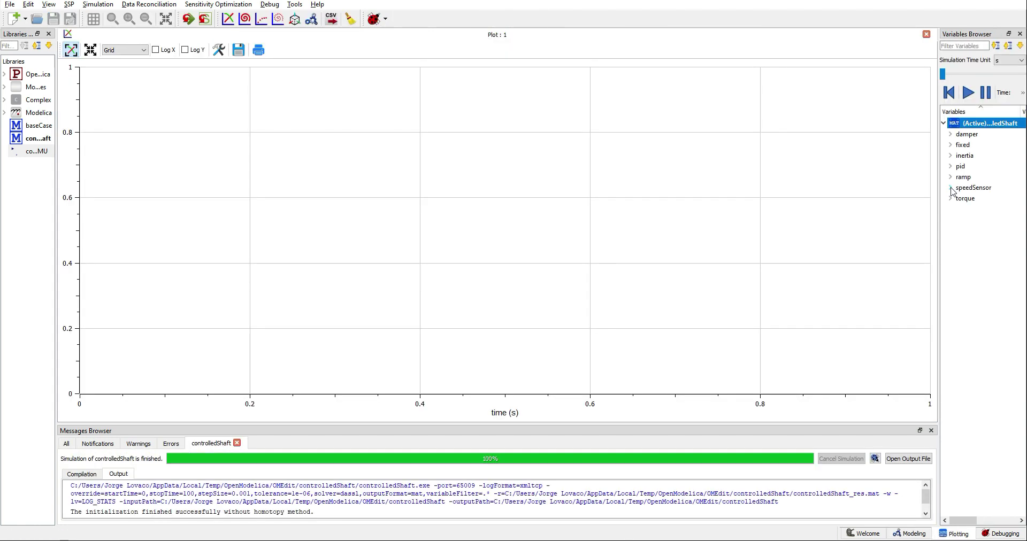
click(951, 188)
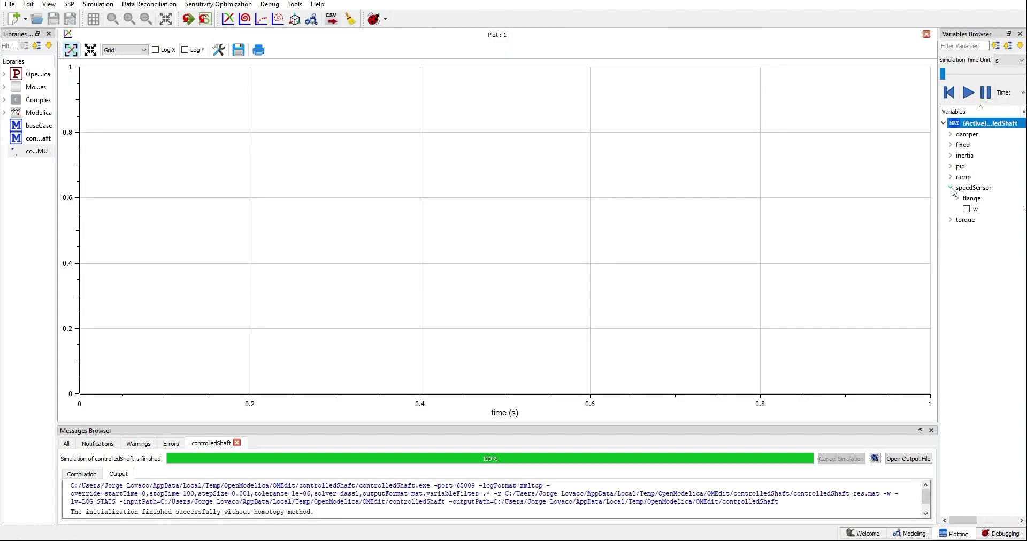
click(967, 209)
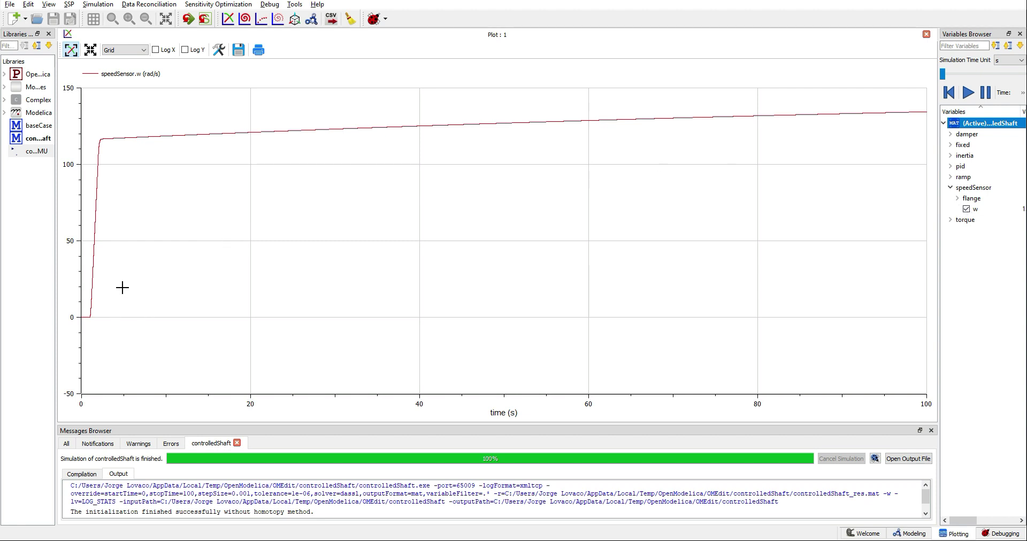
Inspect the internal diagram of the pid block's LimPID class and check the block's parameters in the controlledShaft model.
mouse_move(528, 135)
click(905, 534)
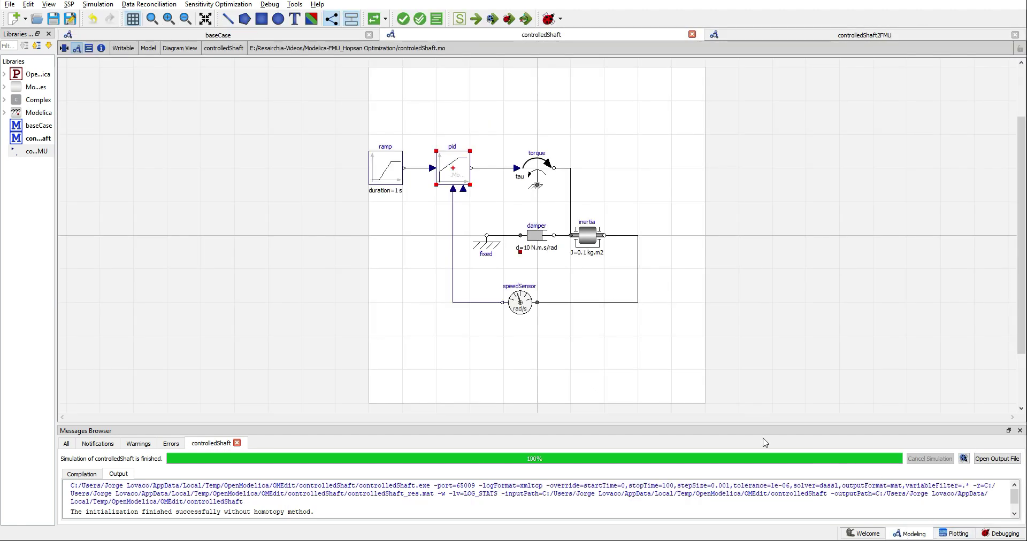
right_click(451, 168)
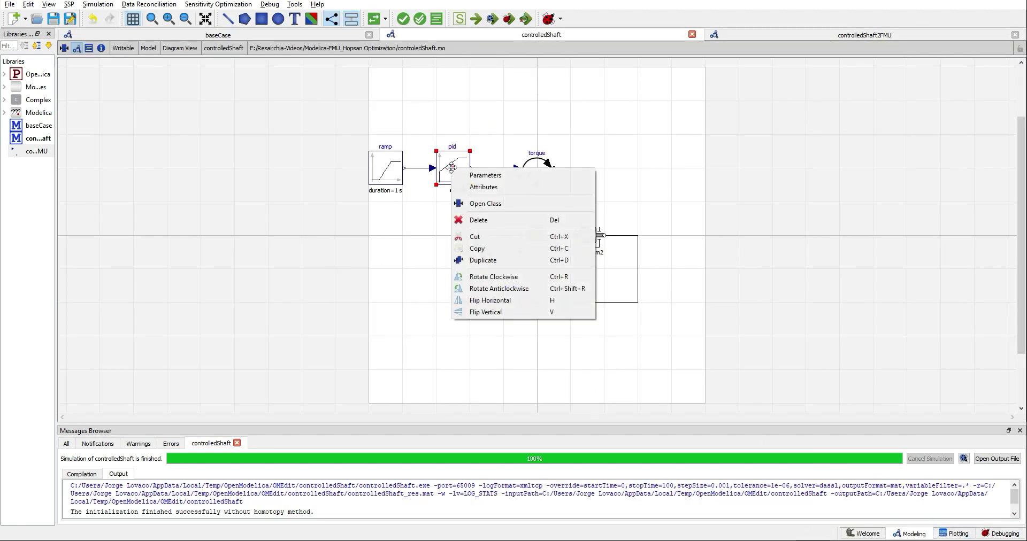
click(481, 203)
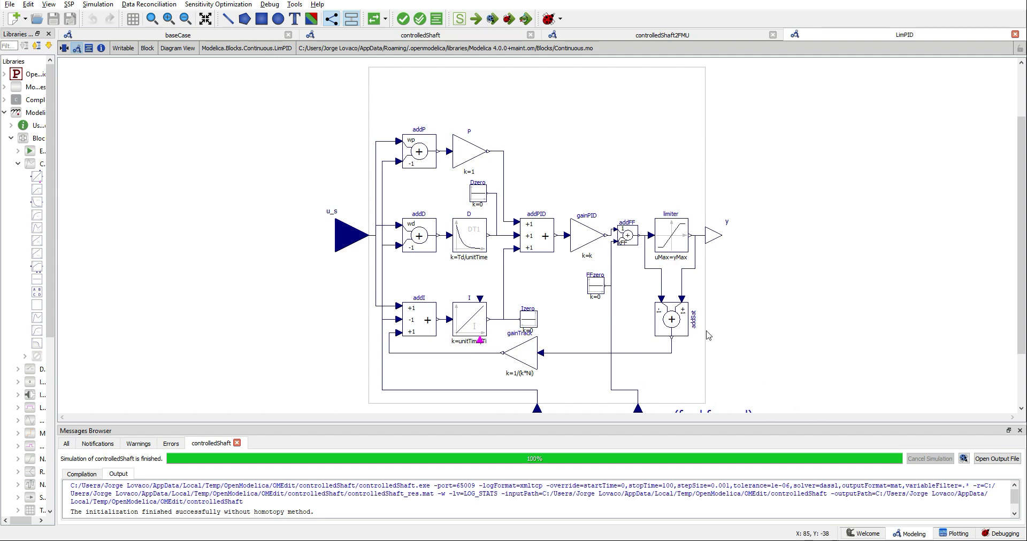
click(420, 35)
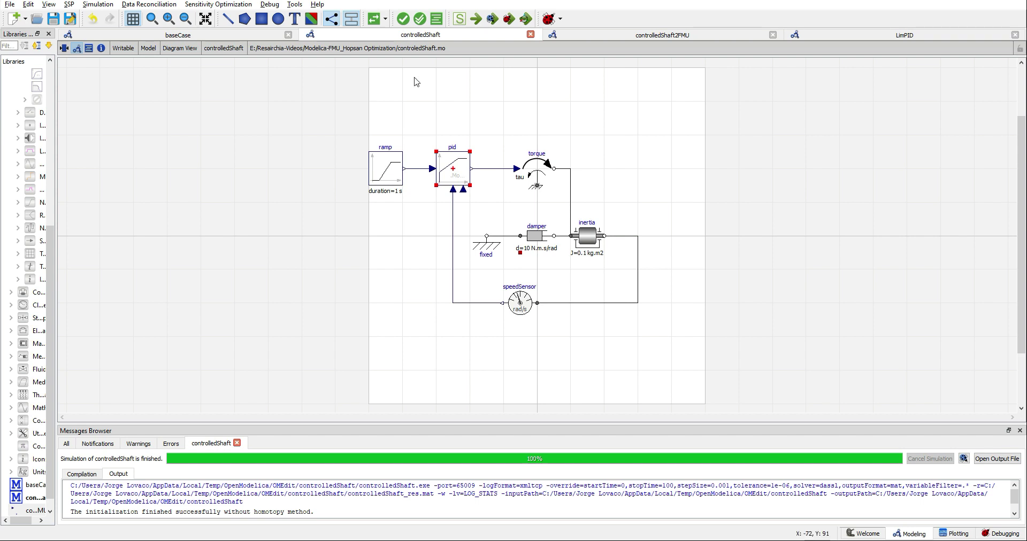
double_click(449, 161)
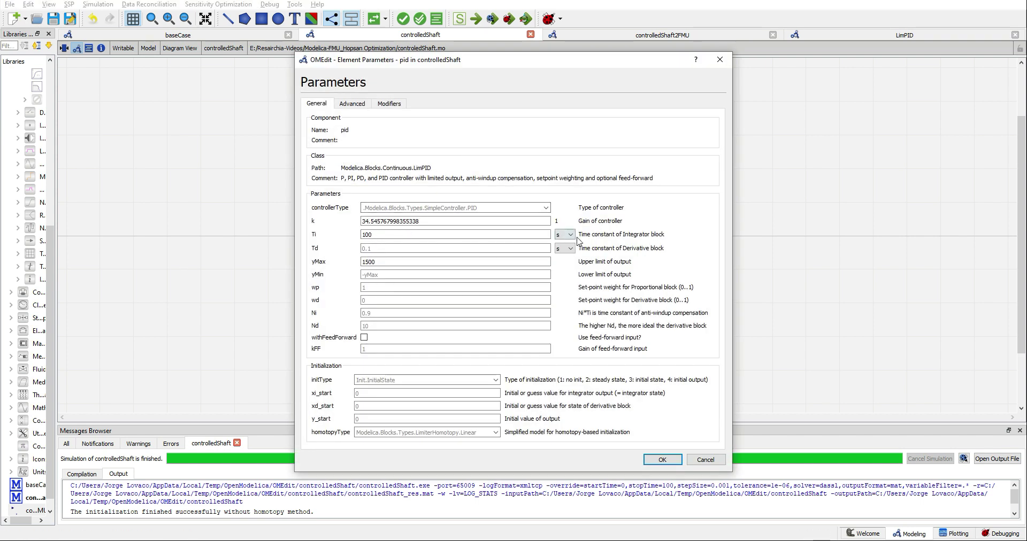
click(720, 60)
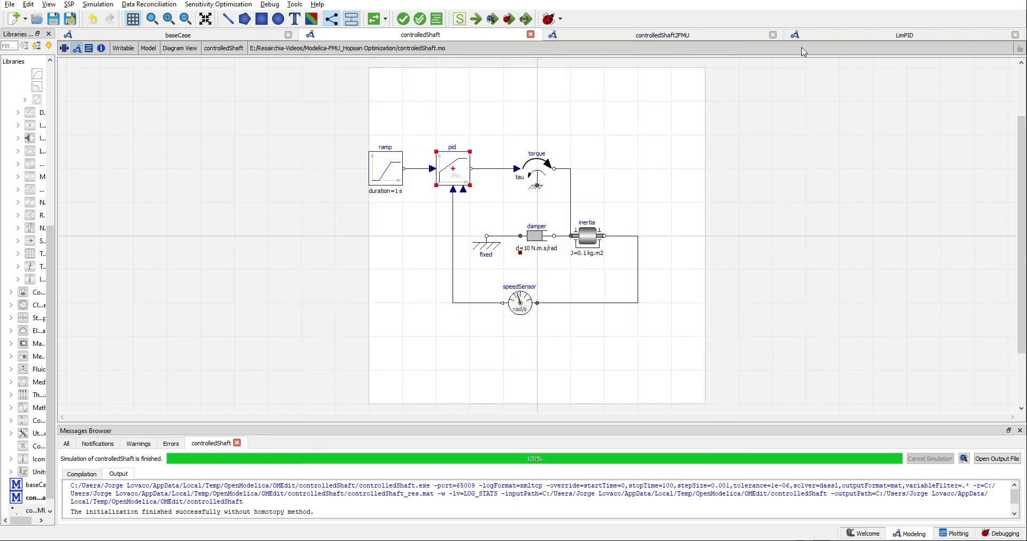
Search the LimPID source code for "unit" to find how unitTime is defined, and return to its diagram.
click(795, 37)
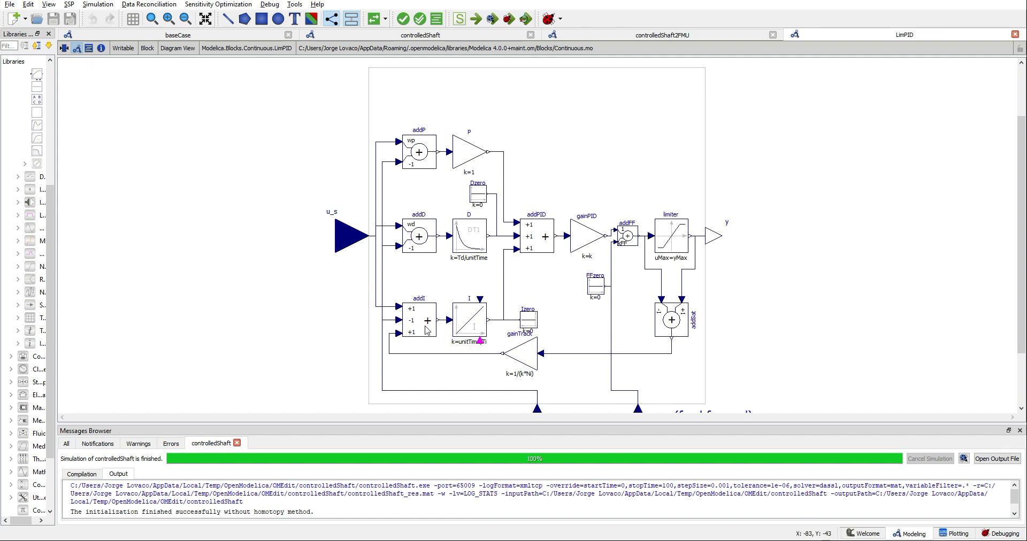
click(89, 48)
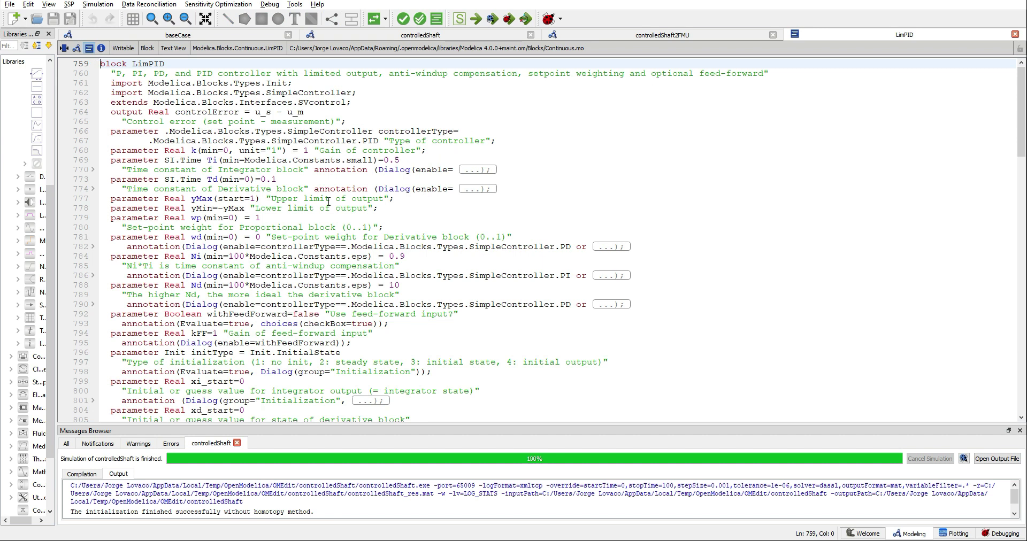
key(ctrl+f)
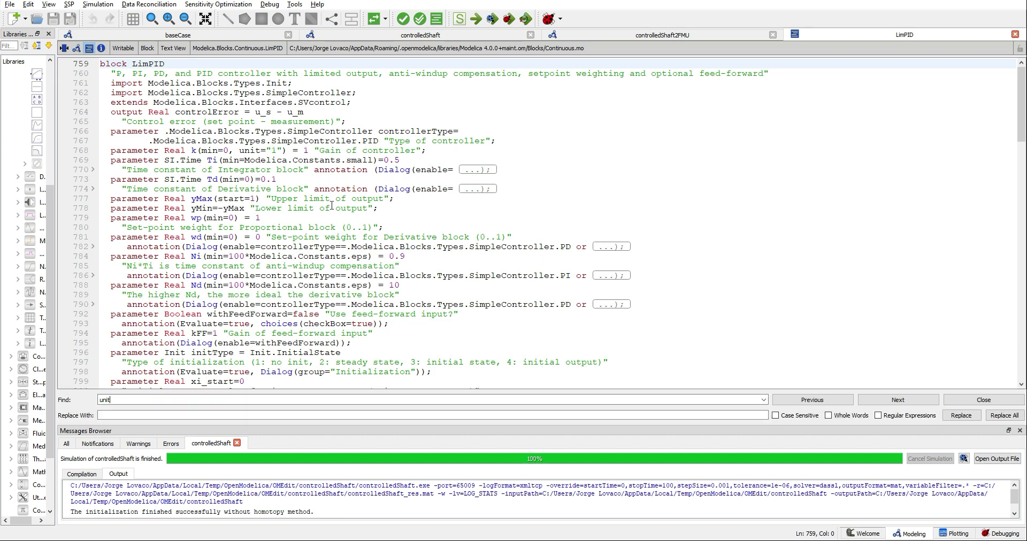
click(898, 399)
click(898, 399)
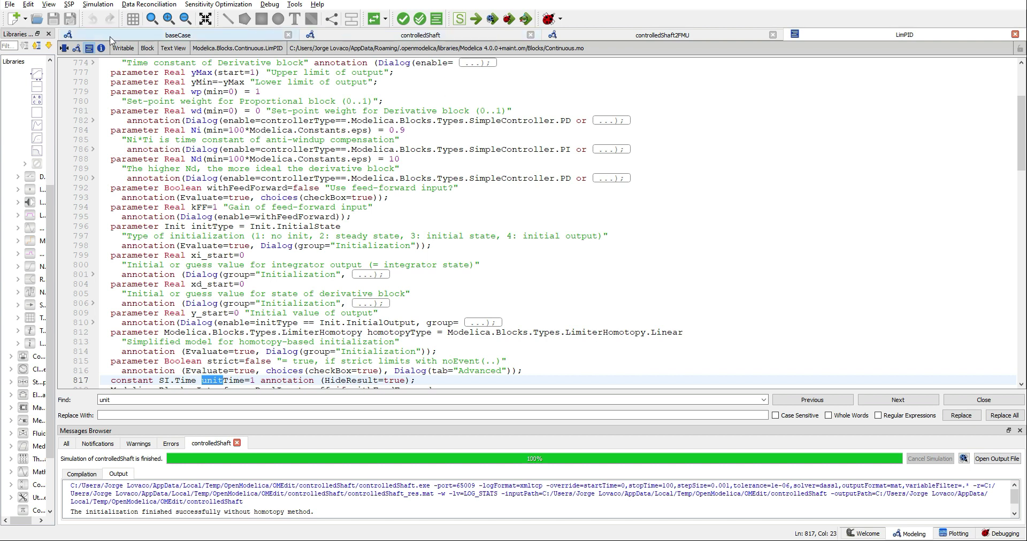
click(77, 48)
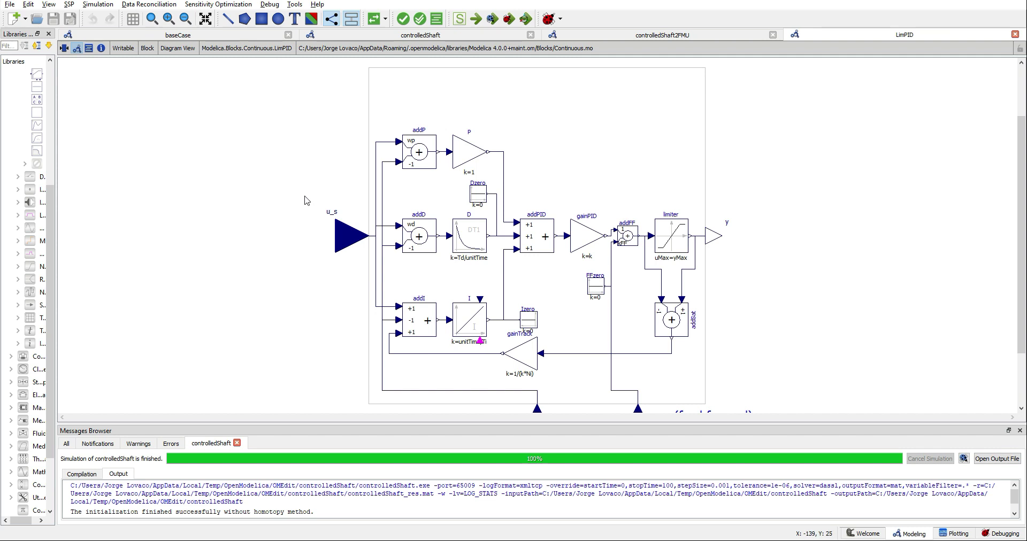
Set the pid block's integrator time constant Ti to 1/100 s, resimulate controlledShaft and examine the initial rise of the speedSensor's w.
click(362, 37)
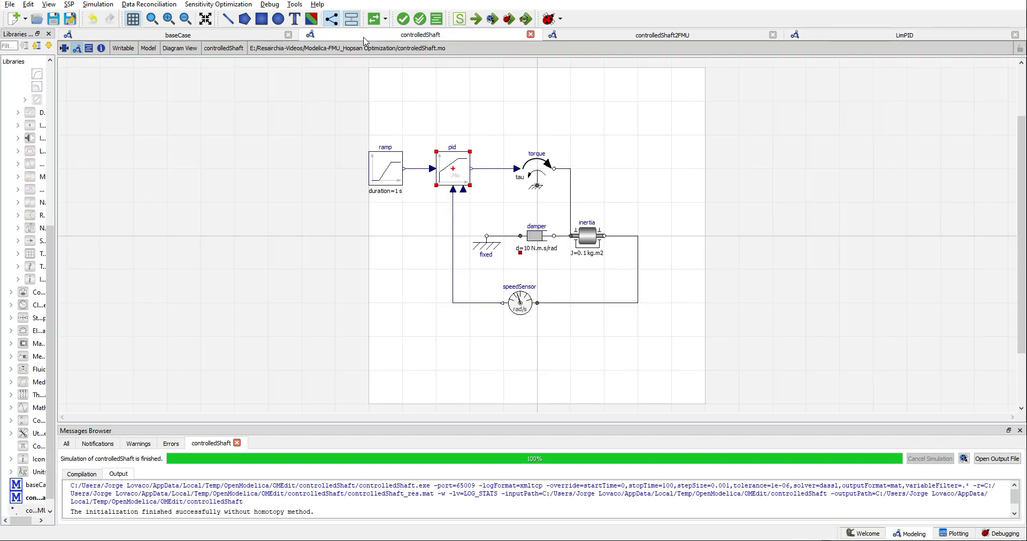
double_click(450, 163)
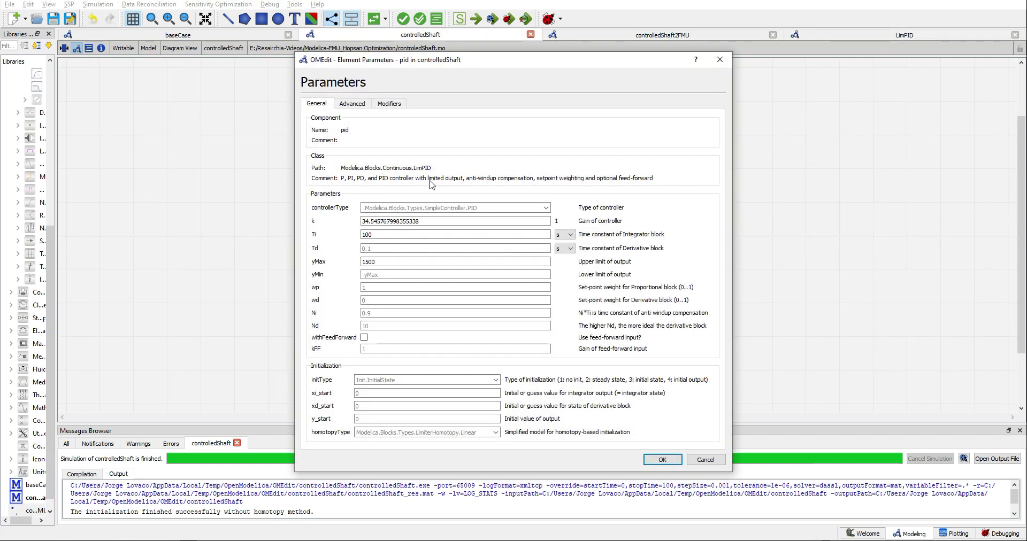
click(364, 234)
text(1/)
click(661, 459)
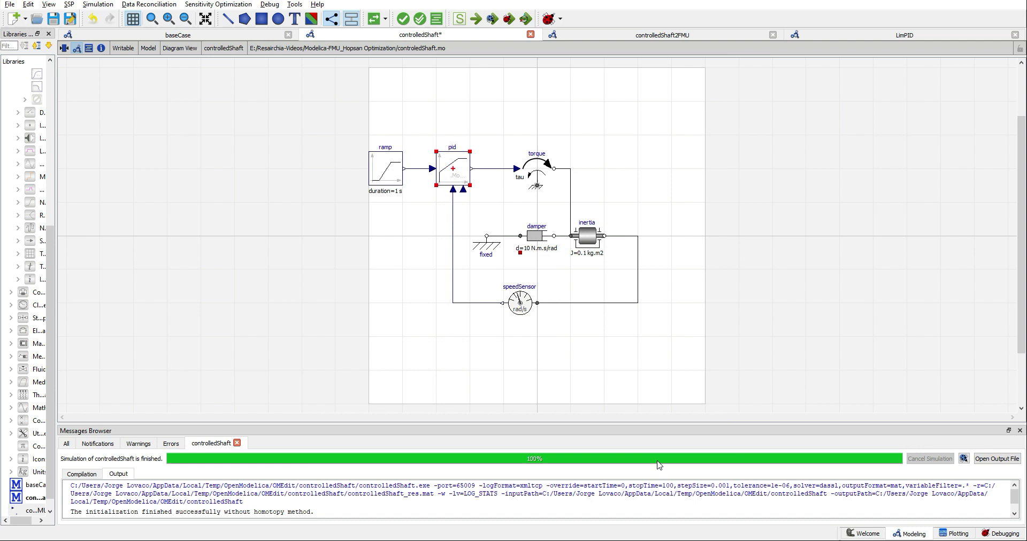
click(476, 19)
drag(116, 137, 82, 342)
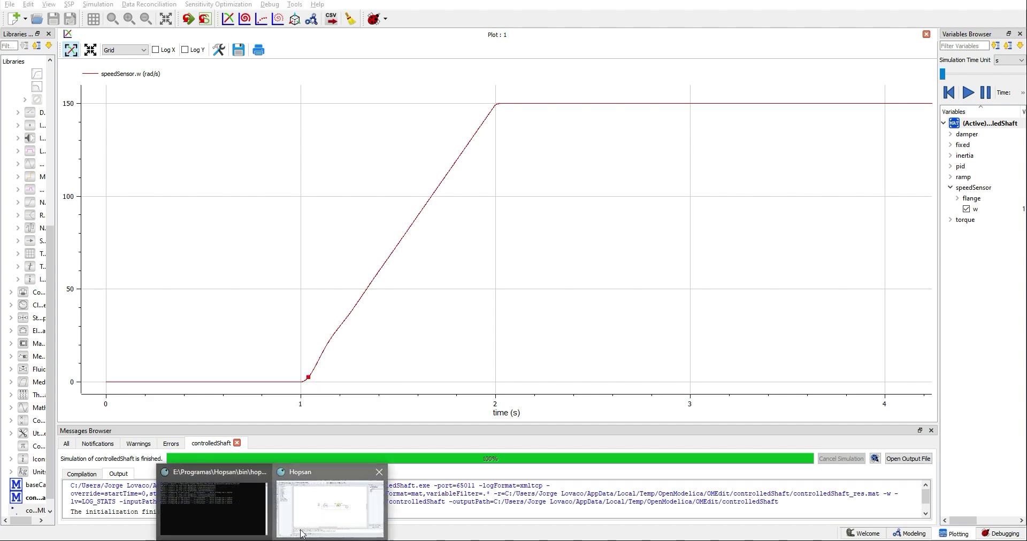
Switch to Hopsan and add a Translational Mass from the linear mechanic library to an empty area of the PID_FMU model.
click(301, 534)
click(755, 107)
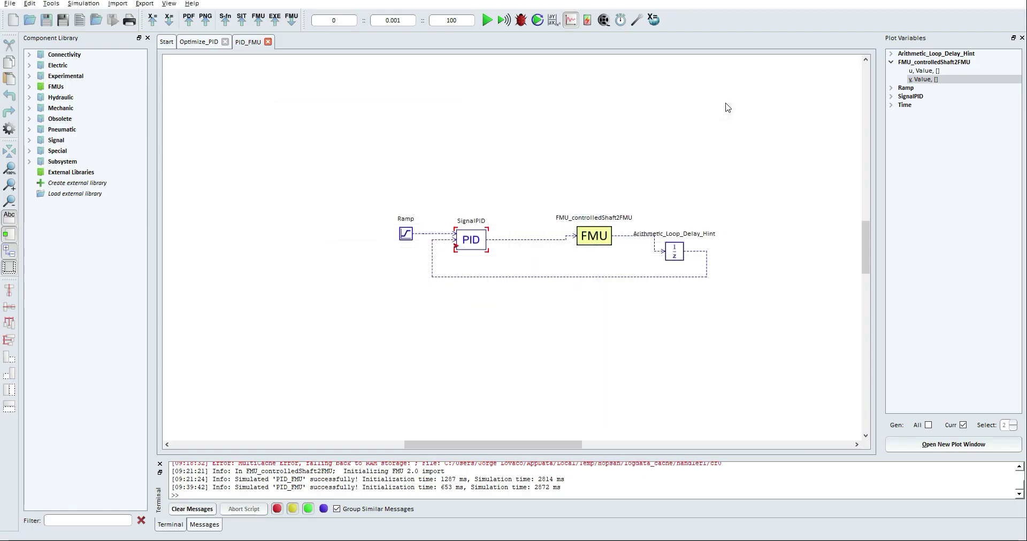
click(30, 109)
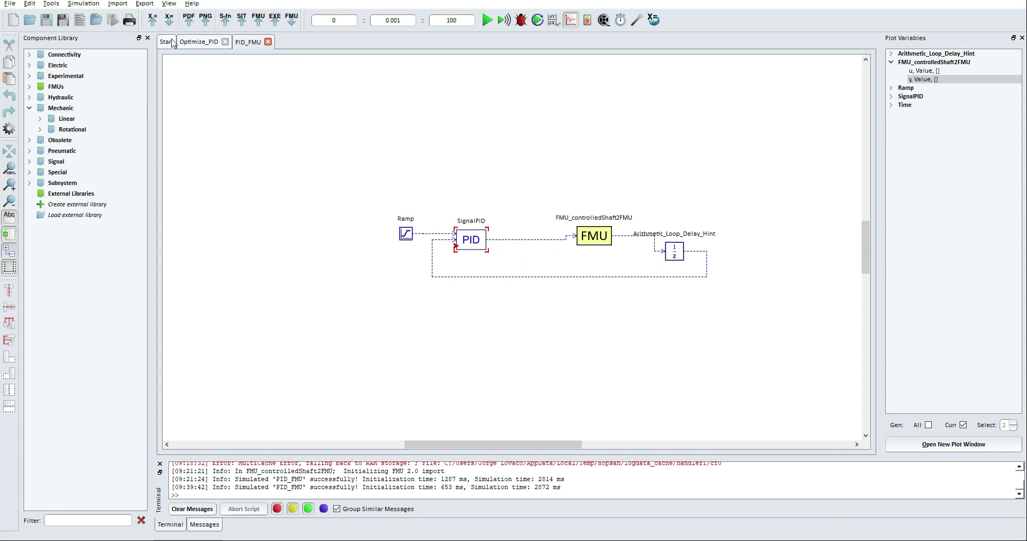
click(40, 119)
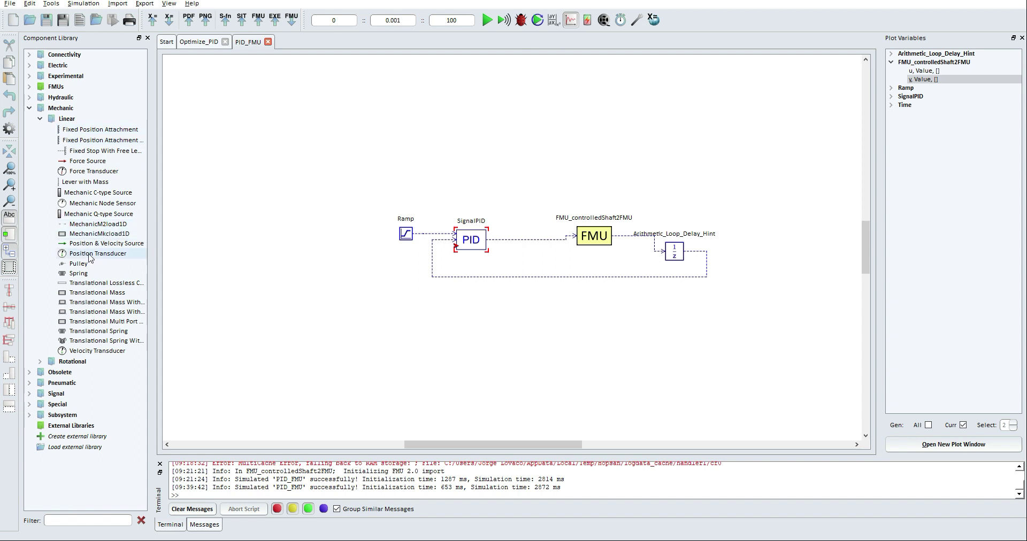
drag(97, 297, 314, 152)
Look through the Translational Mass component's source code down to its mass equations, and close the file.
right_click(318, 155)
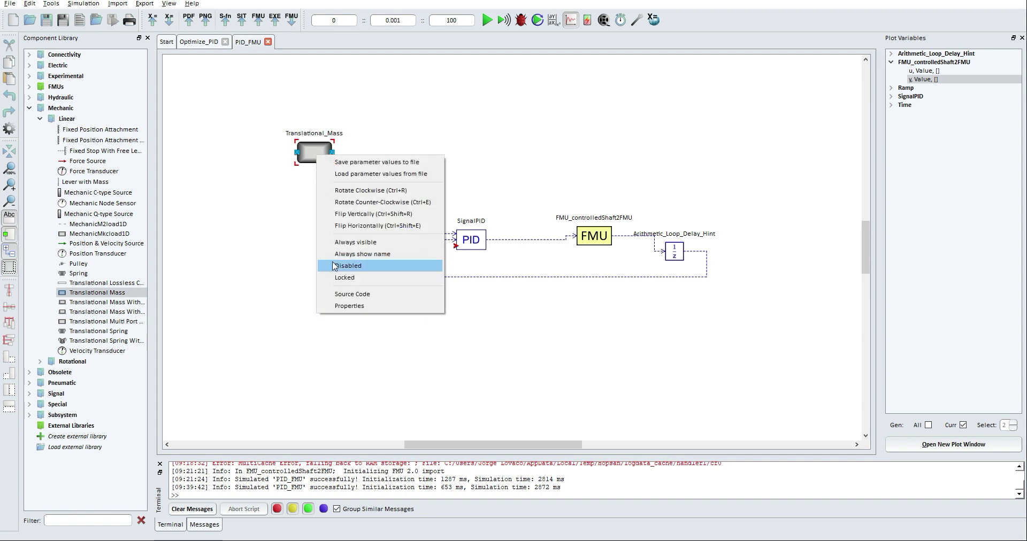
click(368, 294)
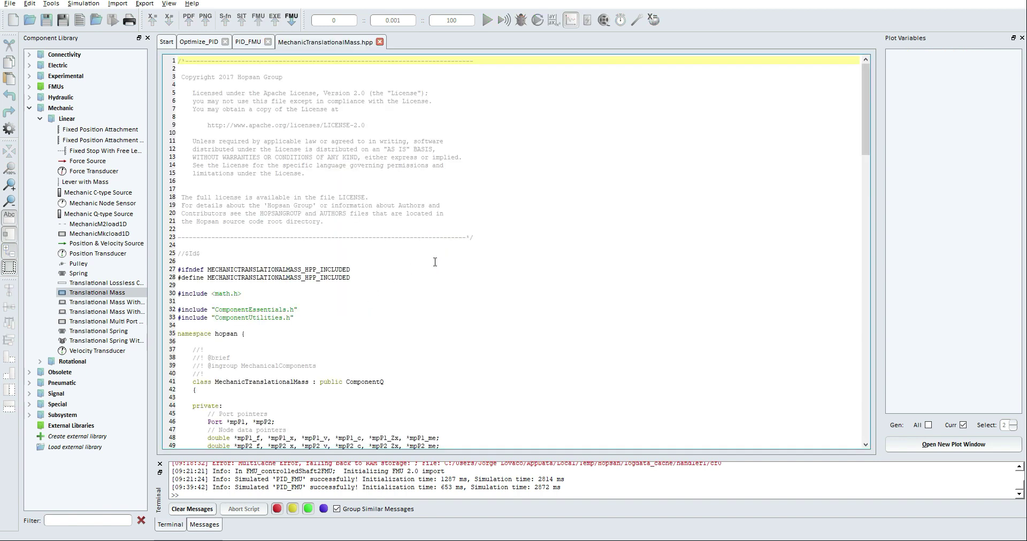
drag(863, 137, 851, 407)
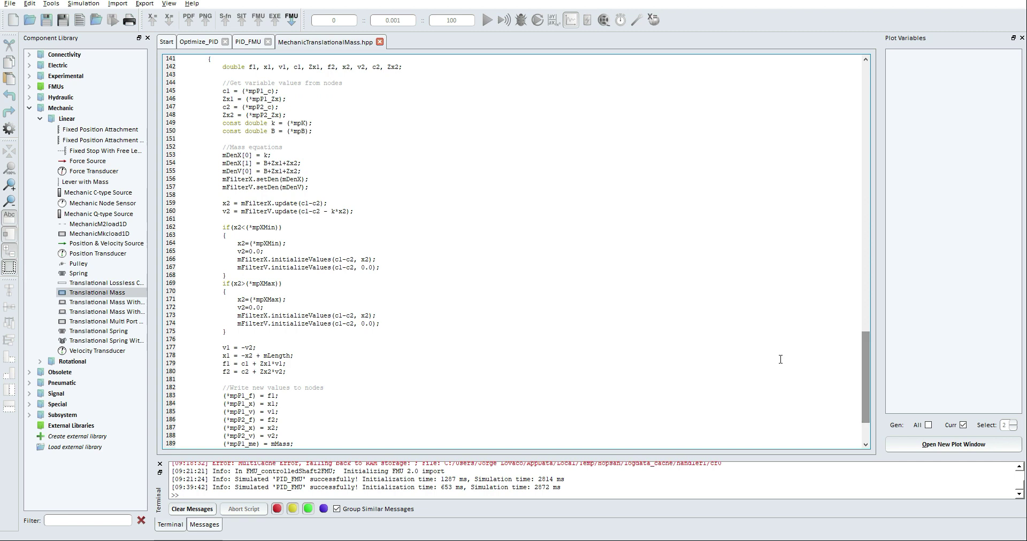
click(380, 43)
Open the Translational Mass component's description and enlarge its window for reading.
right_click(324, 155)
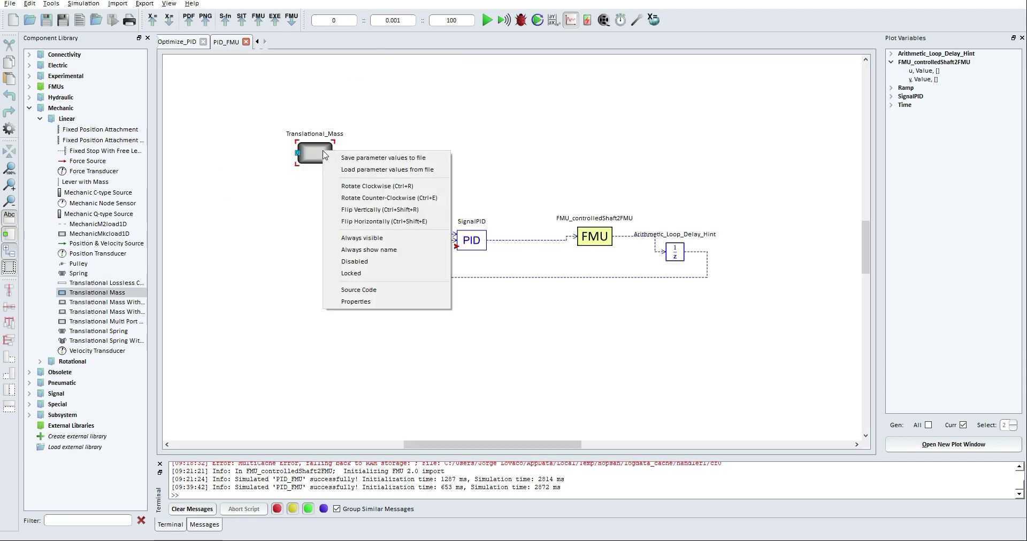
click(378, 303)
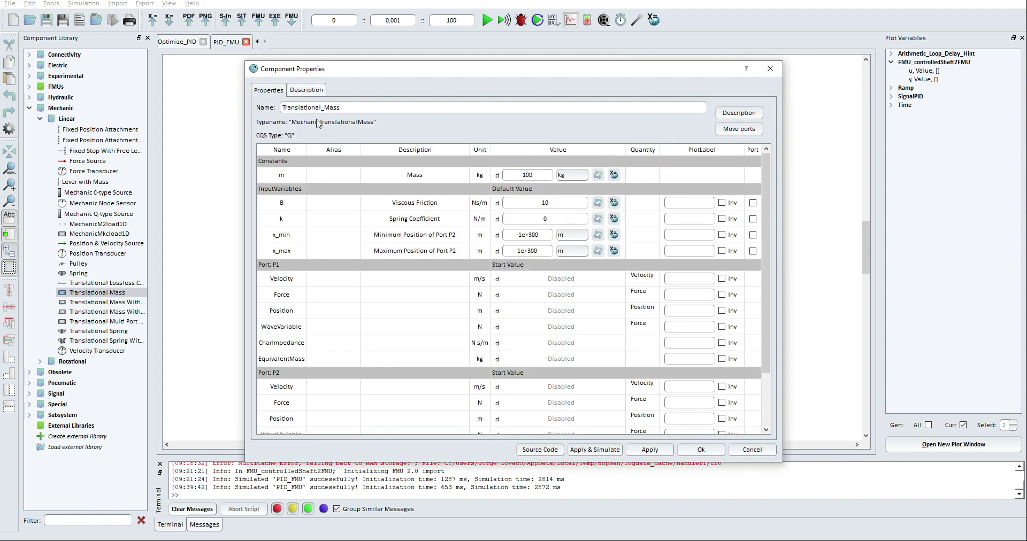
click(310, 93)
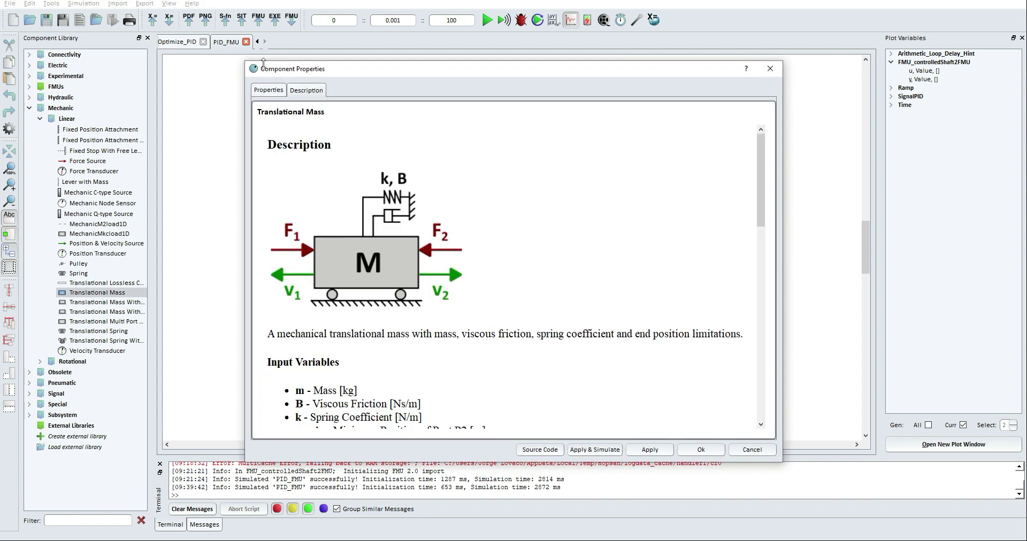
drag(246, 62, 67, 4)
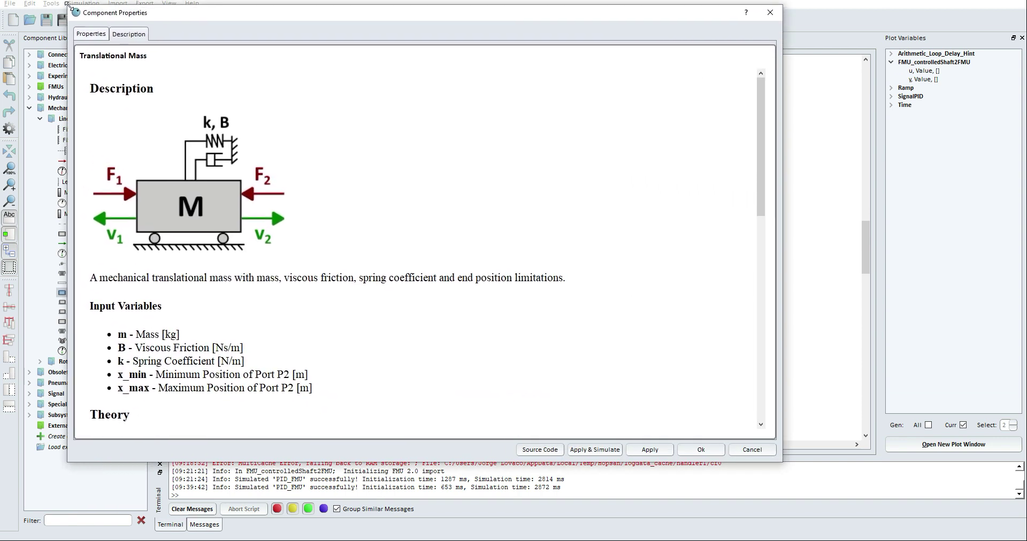